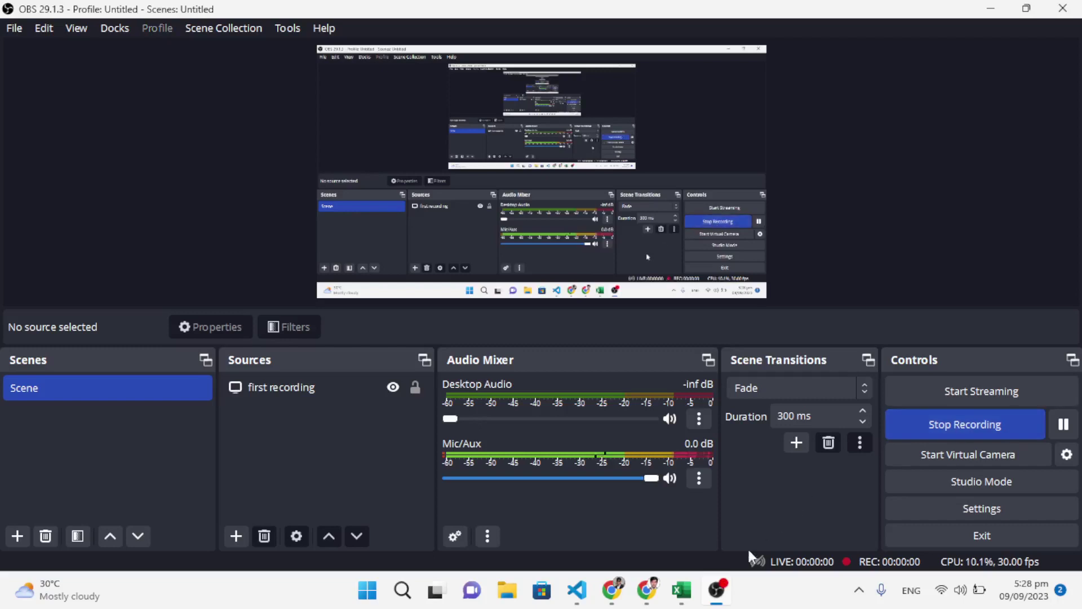
Show the Learn & Earn with Yousof YouTube channel page in Chrome, then return to the Book1 workbook in Excel
{"action": "left_click", "coordinate": [683, 592]}
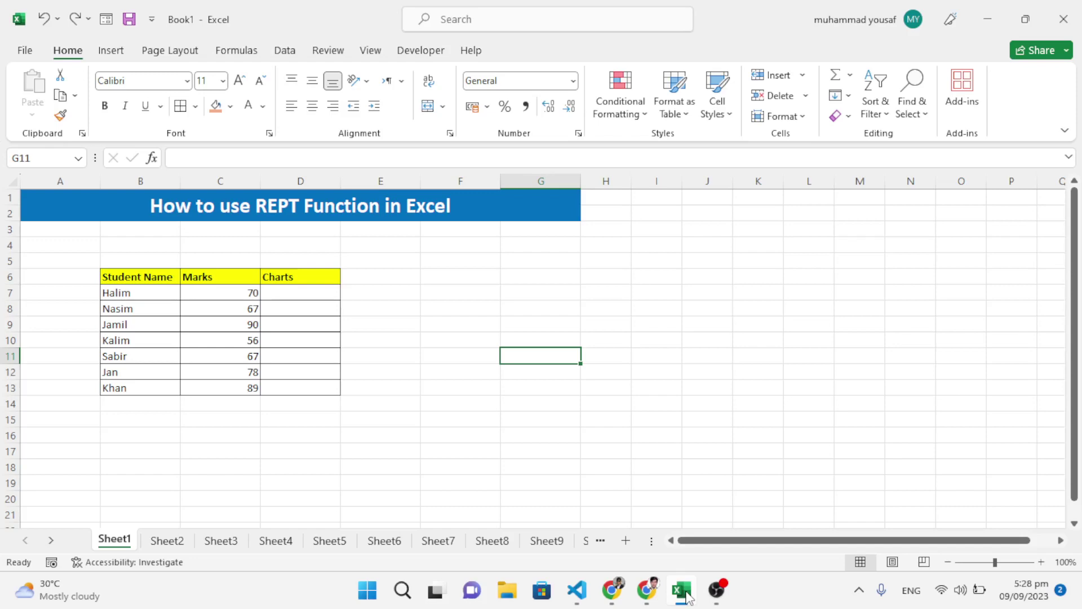
{"action": "mouse_move", "coordinate": [647, 596]}
{"action": "left_click", "coordinate": [642, 471]}
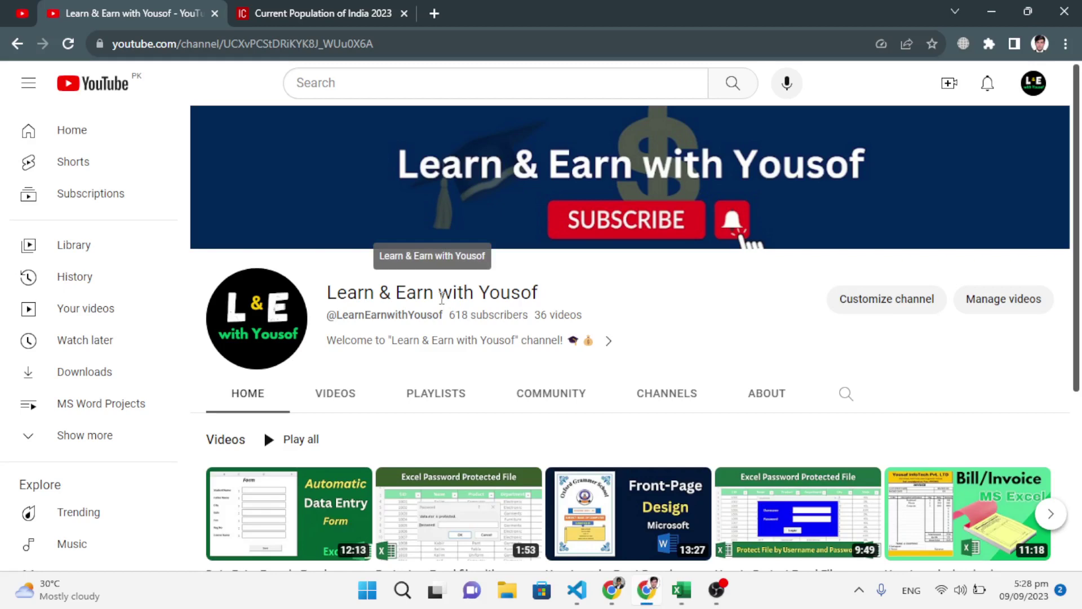
{"action": "left_click", "coordinate": [680, 595]}
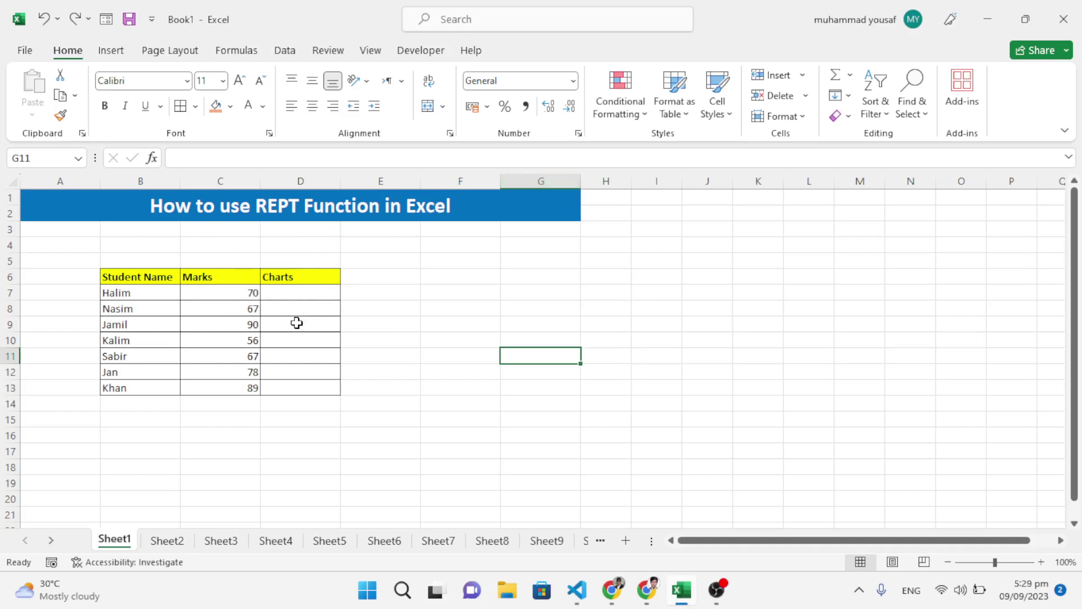
Enter the formula =REPT("|",C7) in cell D7 of the Charts column
{"action": "left_click", "coordinate": [295, 292]}
{"action": "type", "text": "="}
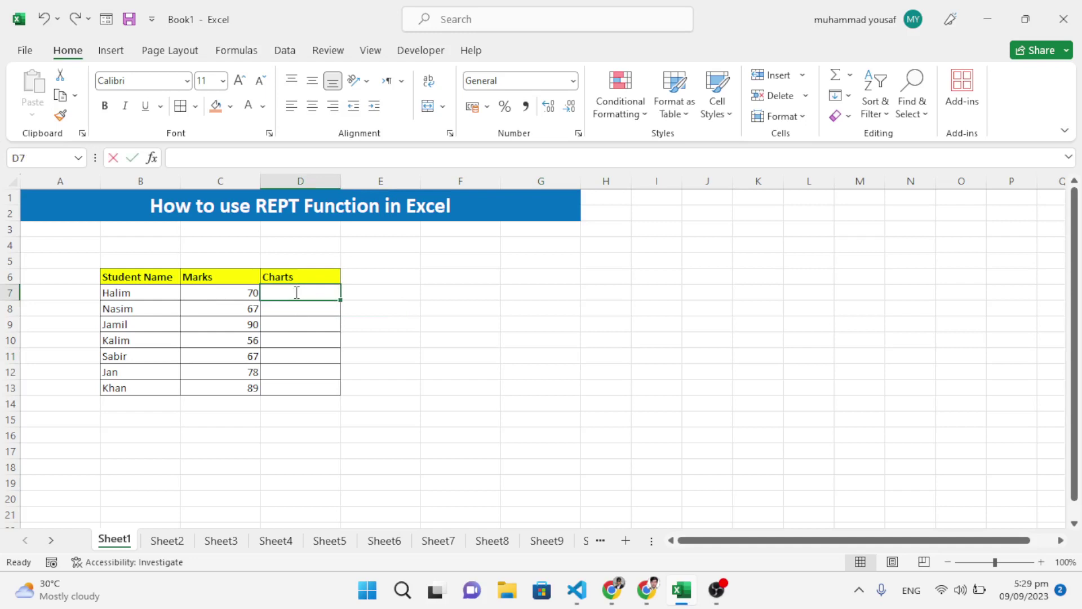
{"action": "type", "text": "re"}
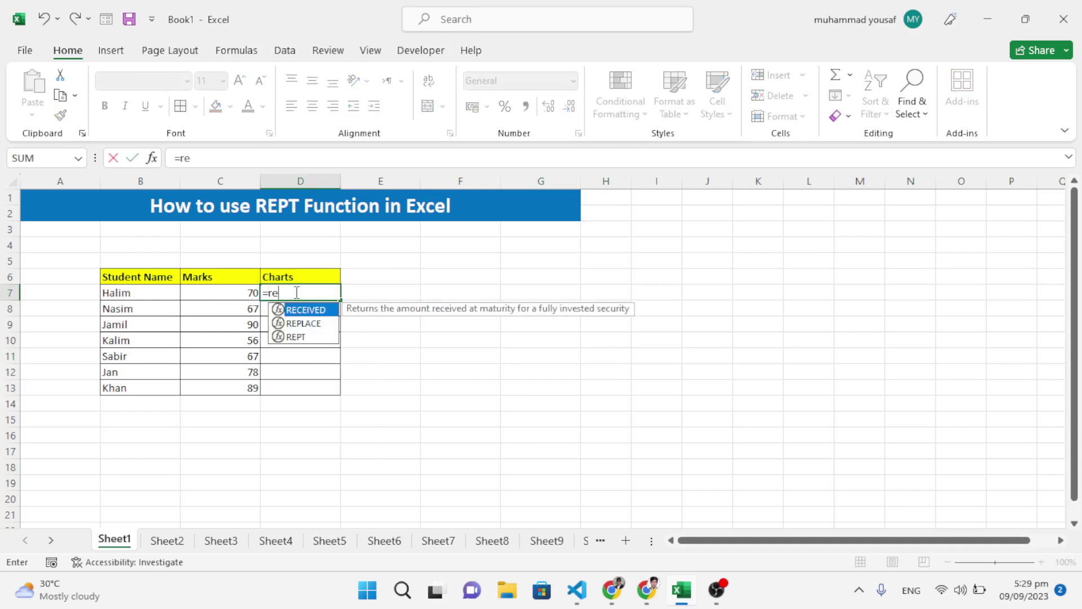
{"action": "type", "text": "p"}
{"action": "key", "text": "Down"}
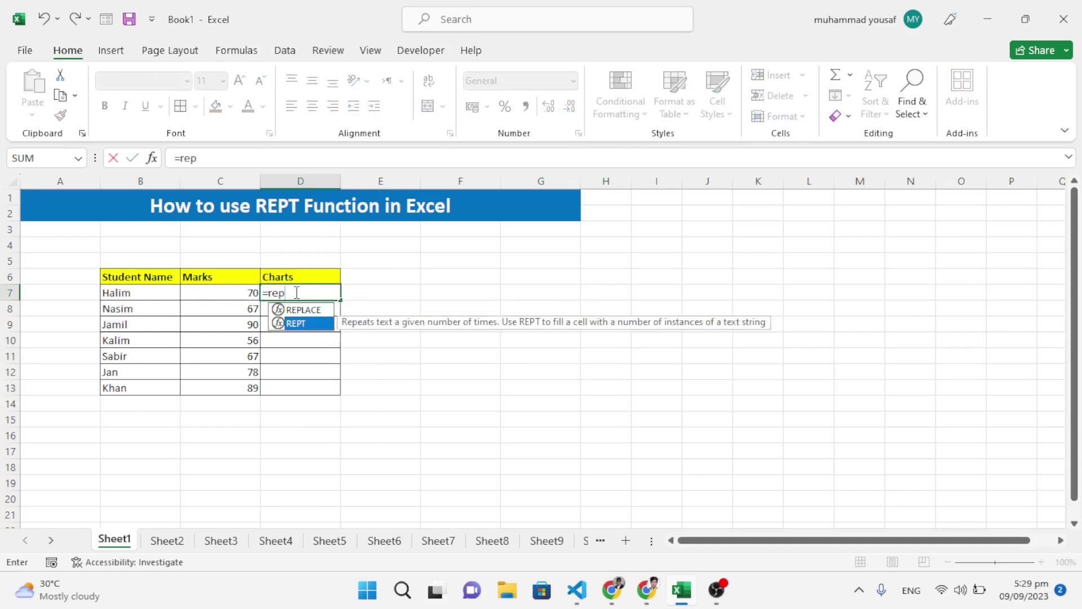
{"action": "key", "text": "Tab"}
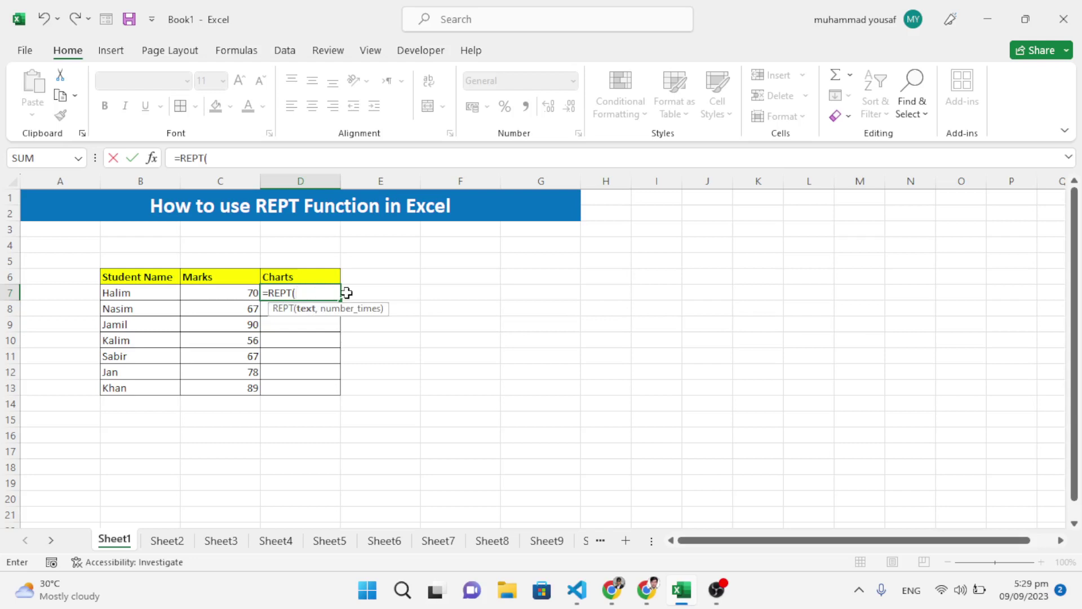
{"action": "left_click", "coordinate": [235, 291]}
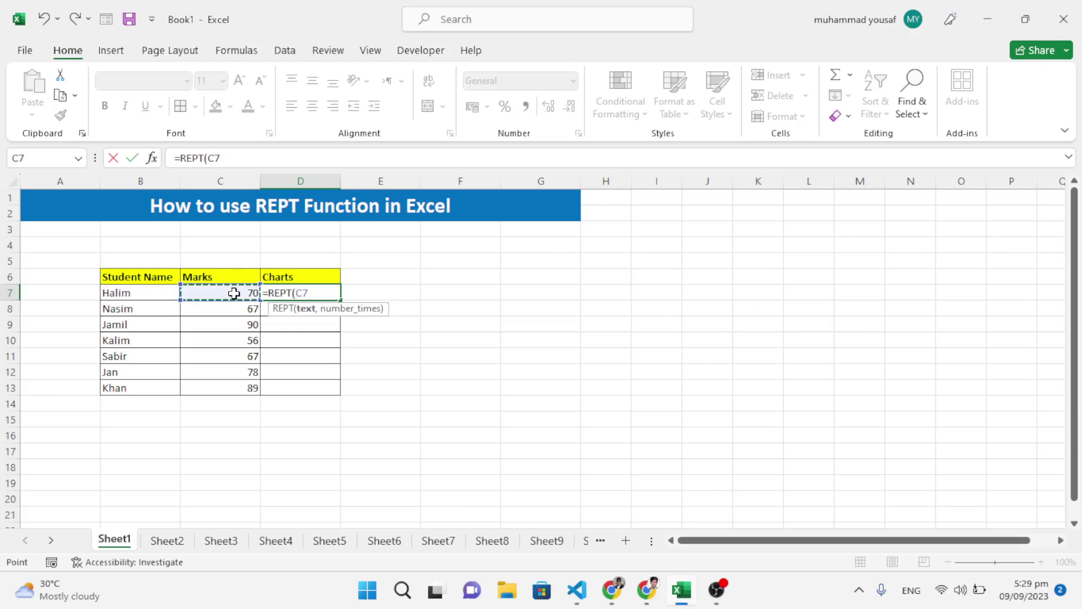
{"action": "key", "text": "BackSpace"}
{"action": "key", "text": "BackSpace"}
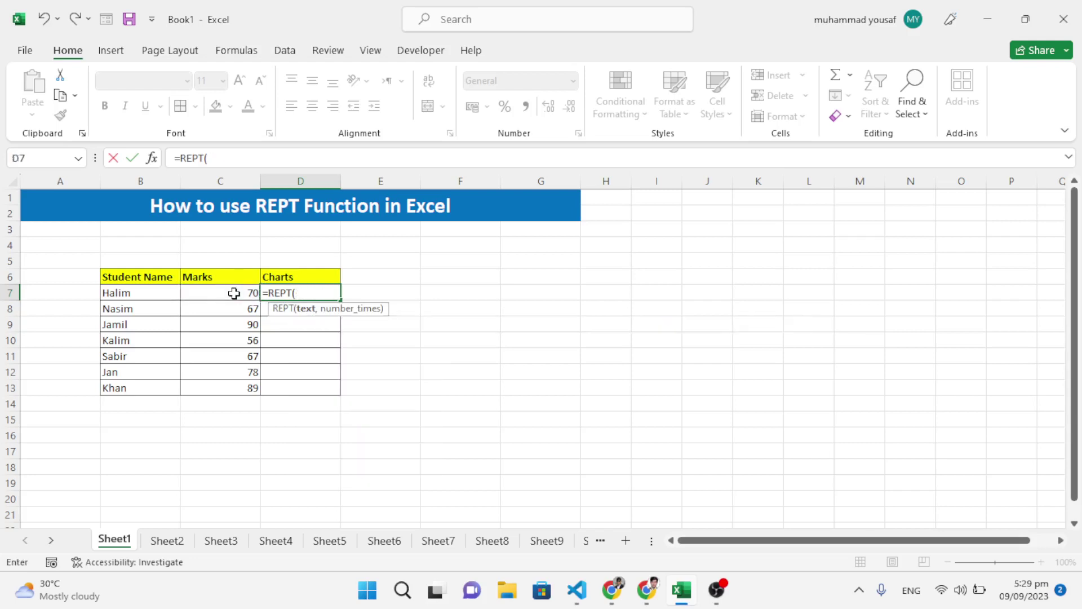
{"action": "type", "text": "\"|\","}
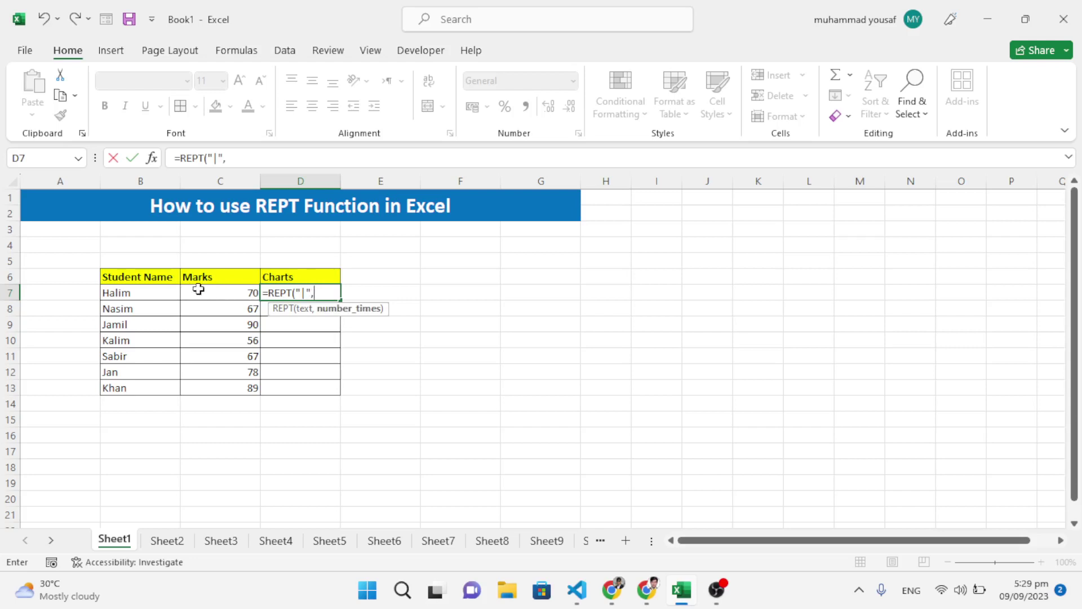
{"action": "left_click", "coordinate": [220, 294]}
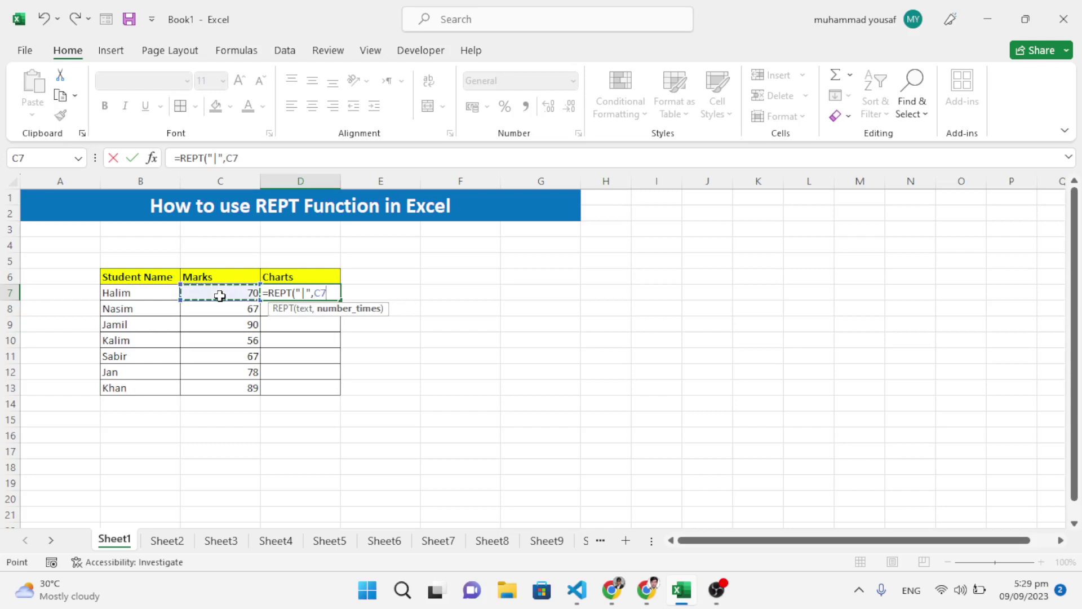
{"action": "type", "text": ")"}
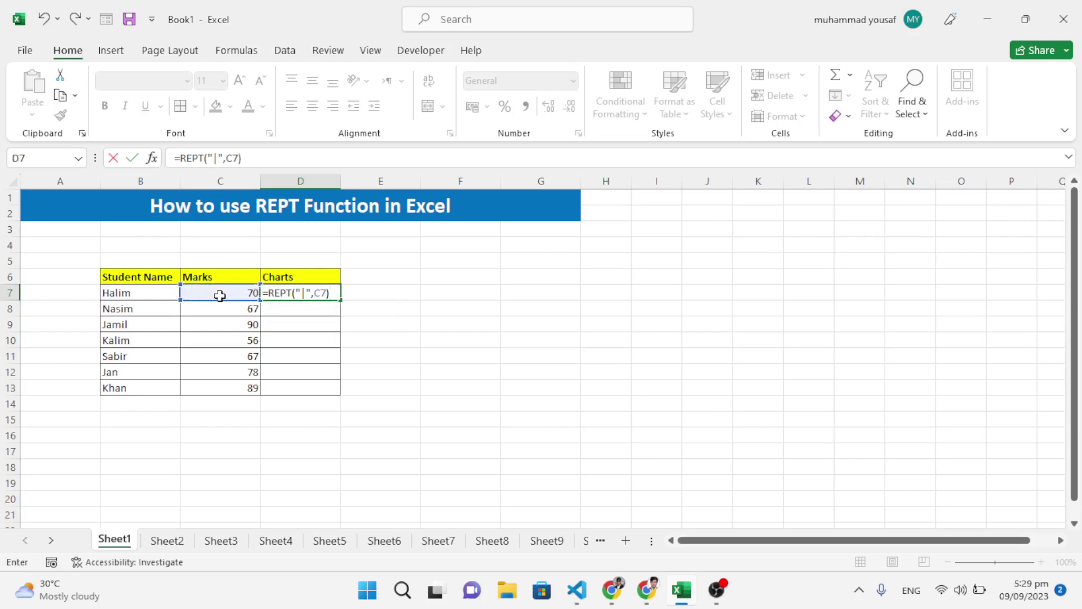
{"action": "key", "text": "Return"}
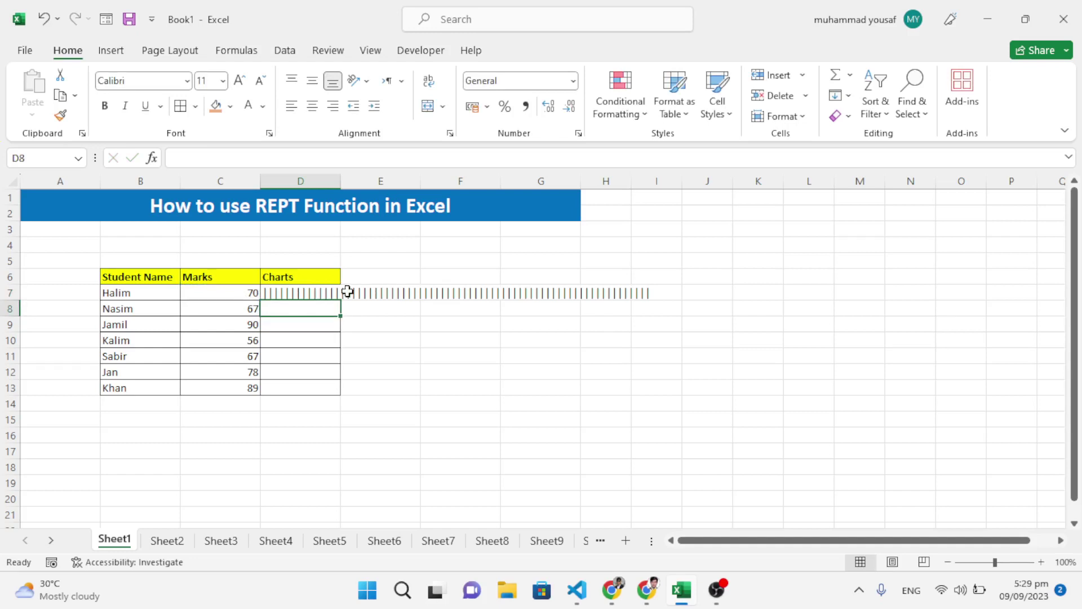
Set the font of the REPT result in cell D7 to Playbill
{"action": "left_click", "coordinate": [319, 294]}
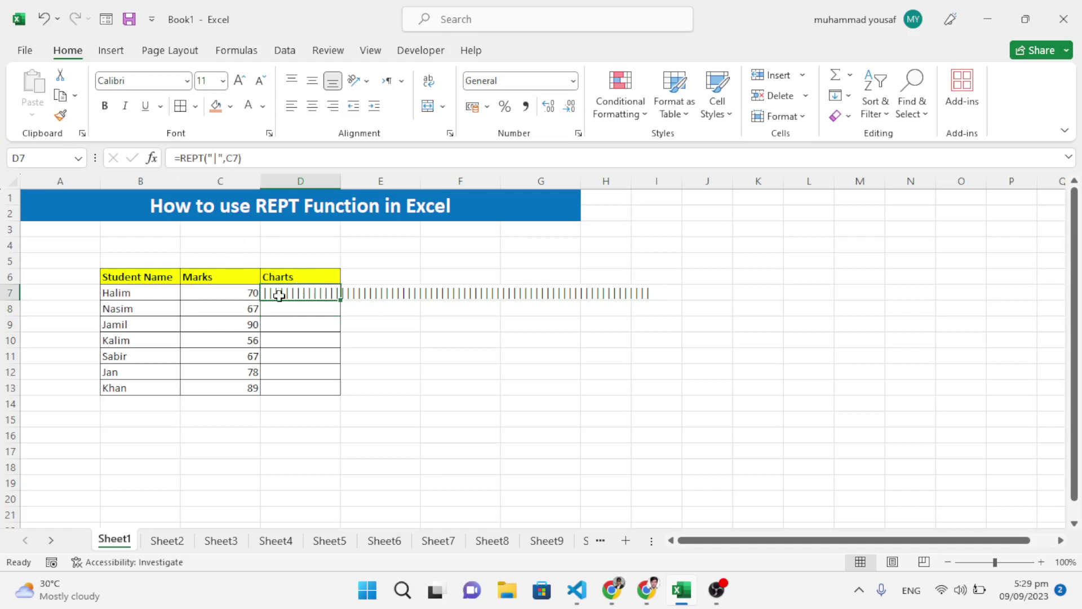
{"action": "left_click", "coordinate": [152, 81]}
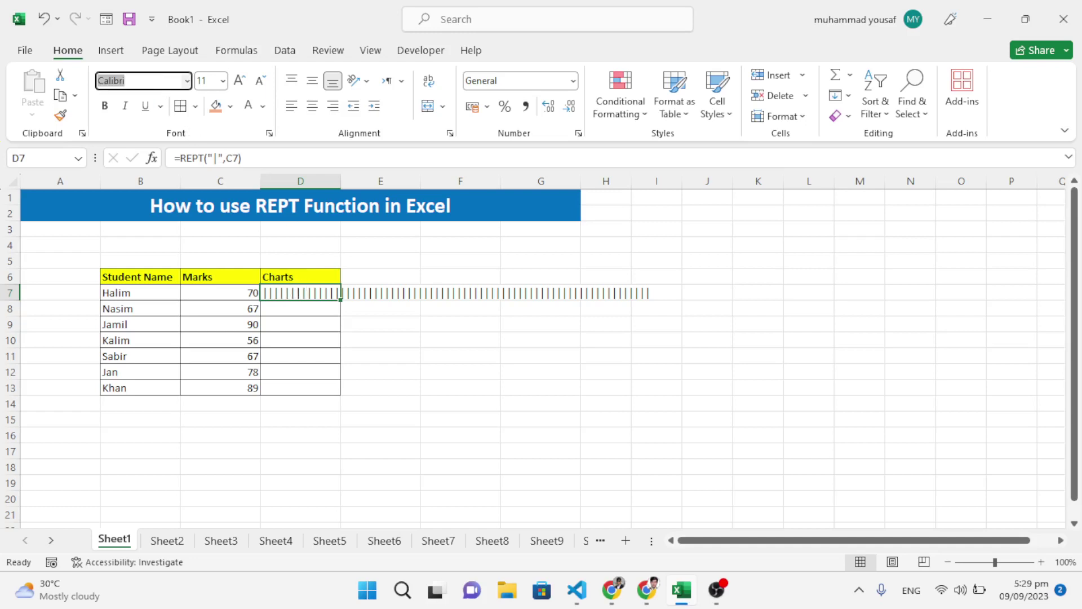
{"action": "type", "text": "Playbill"}
{"action": "key", "text": "Return"}
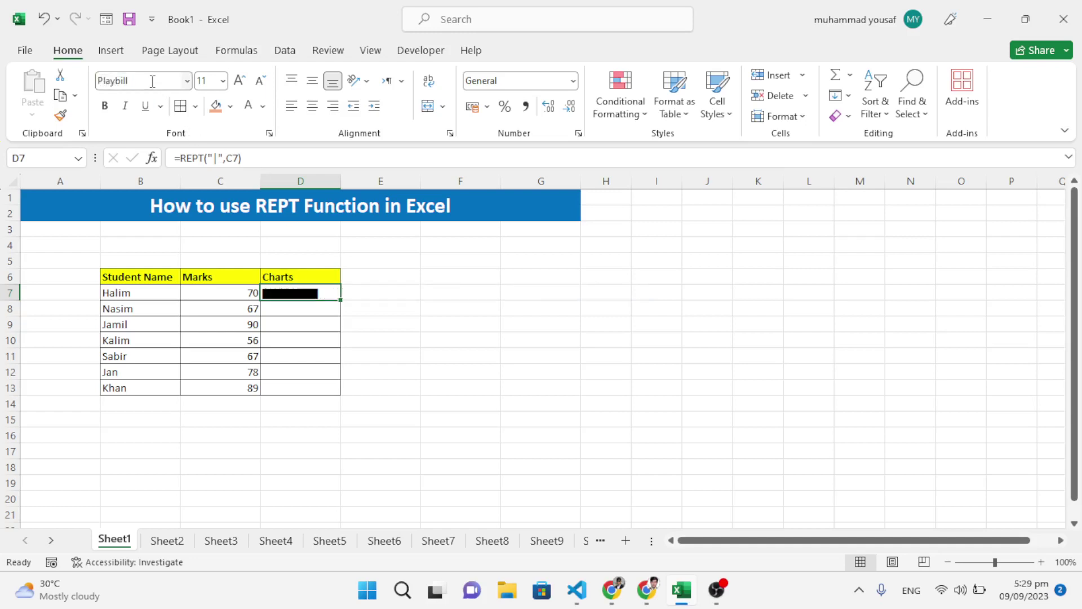
Fill the D7 formula down the Charts column to D13 and check the copied formulas
{"action": "double_click", "coordinate": [340, 299]}
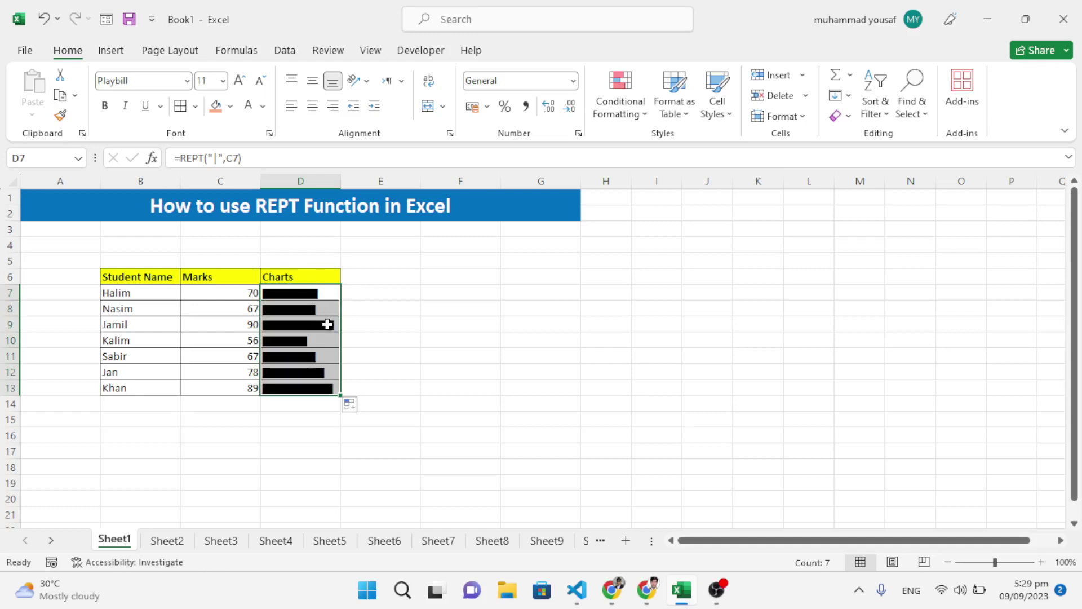
{"action": "left_click", "coordinate": [325, 353]}
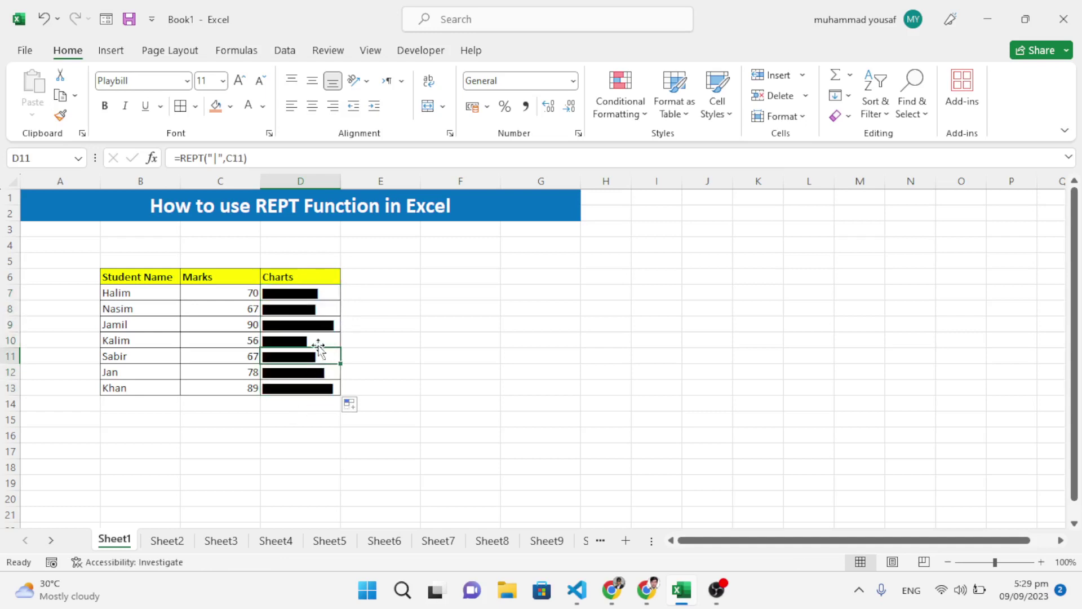
{"action": "left_click", "coordinate": [284, 390]}
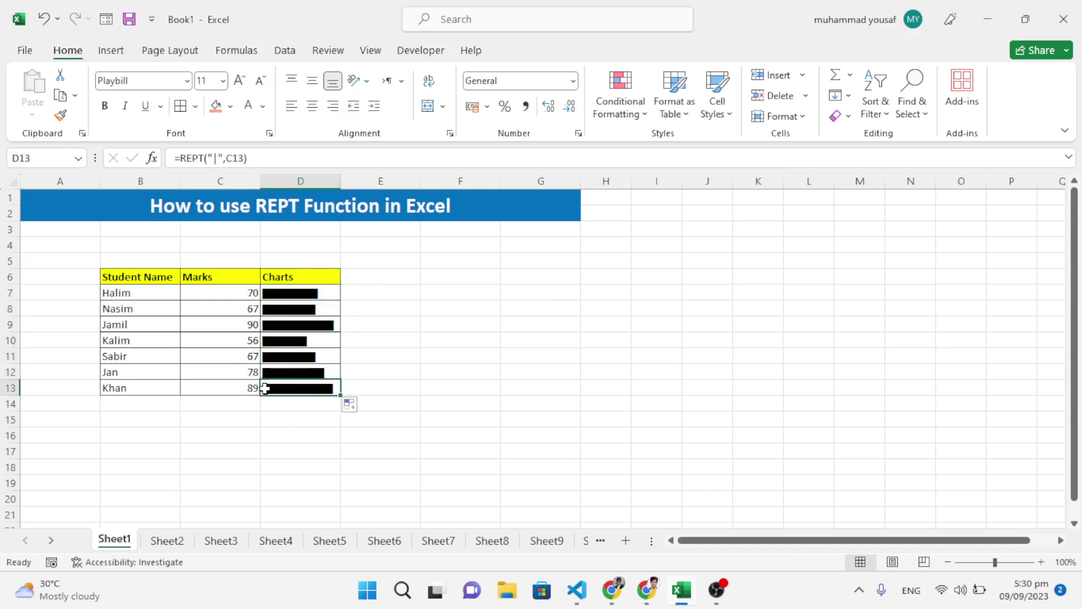
{"action": "left_click", "coordinate": [302, 296]}
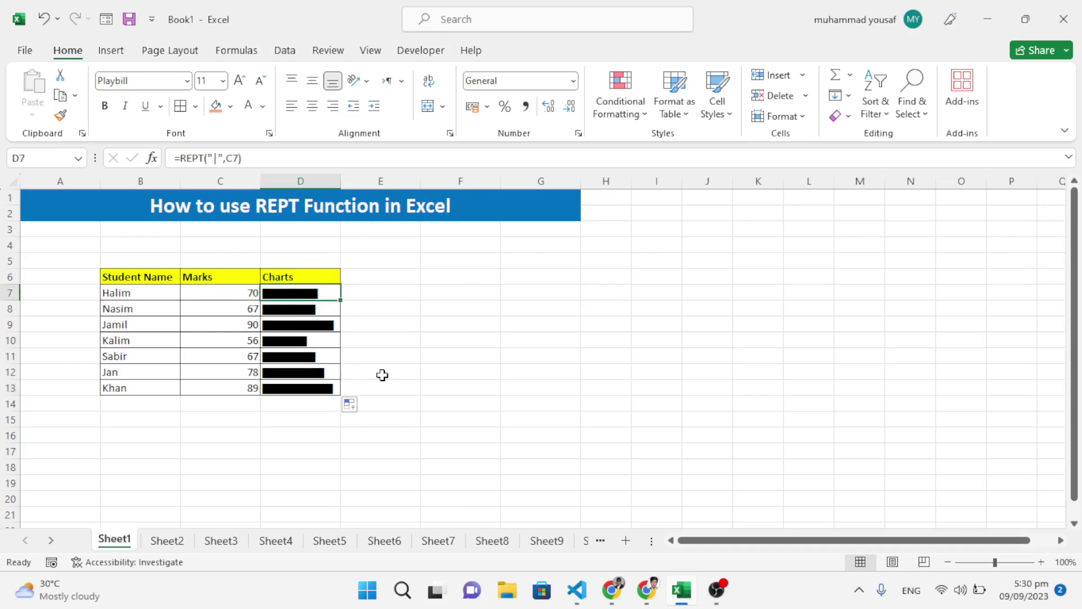
On Sheet2, format only the letters "st" of 1st in cell C4 as superscript
{"action": "left_click", "coordinate": [167, 540]}
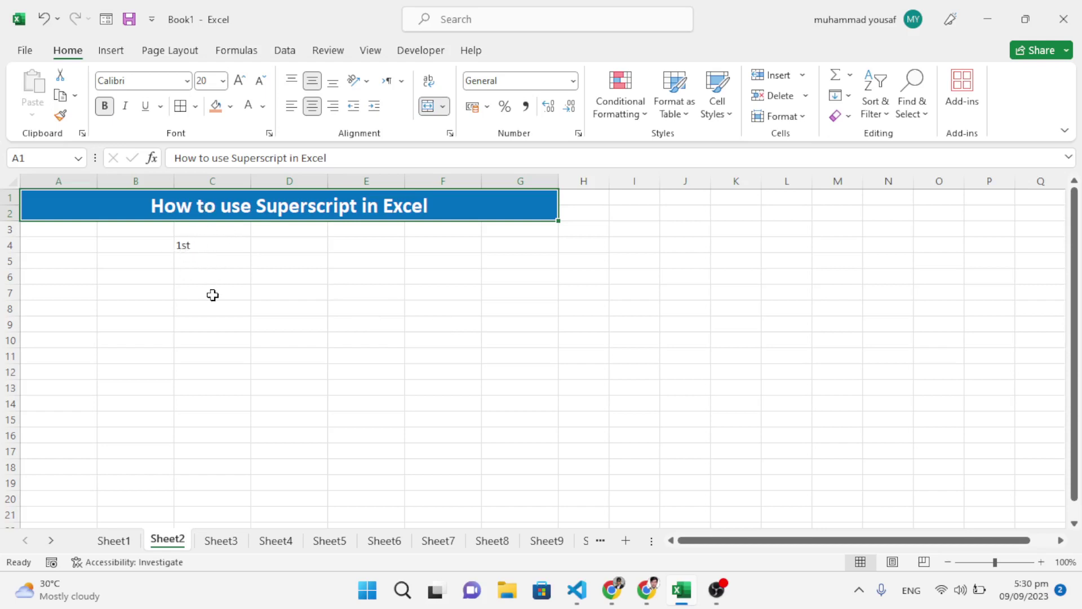
{"action": "left_click", "coordinate": [188, 244]}
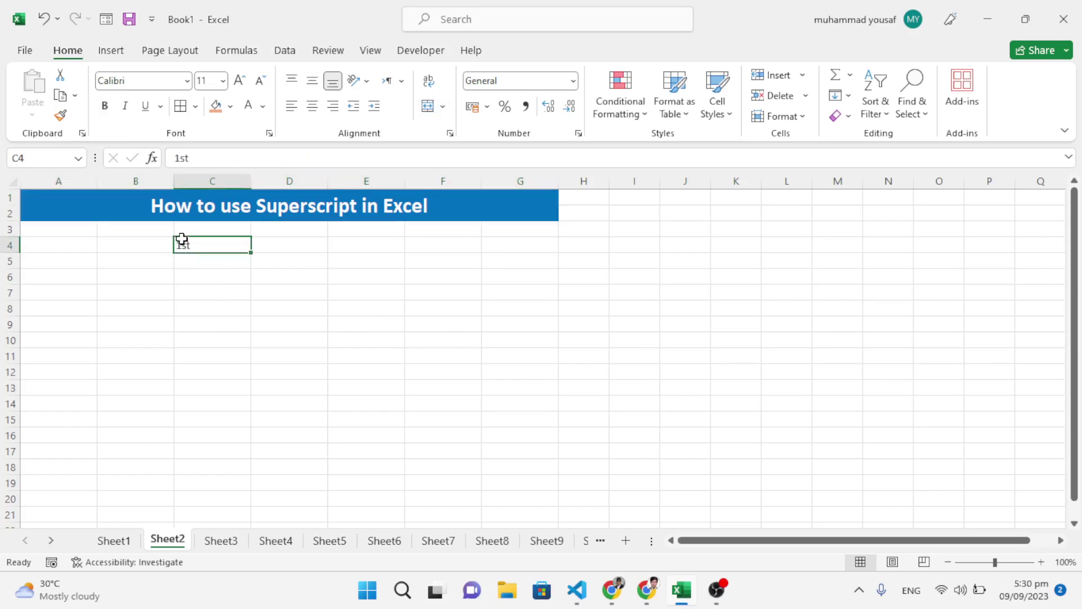
{"action": "double_click", "coordinate": [193, 244]}
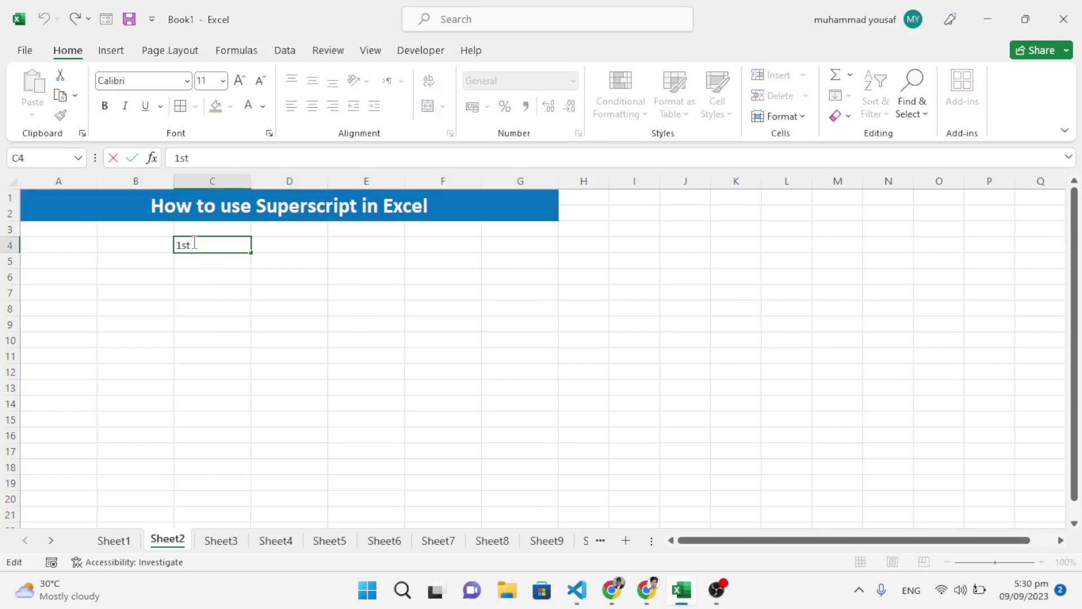
{"action": "key", "text": "shift+Left"}
{"action": "key", "text": "shift+Left"}
{"action": "key", "text": "ctrl+1"}
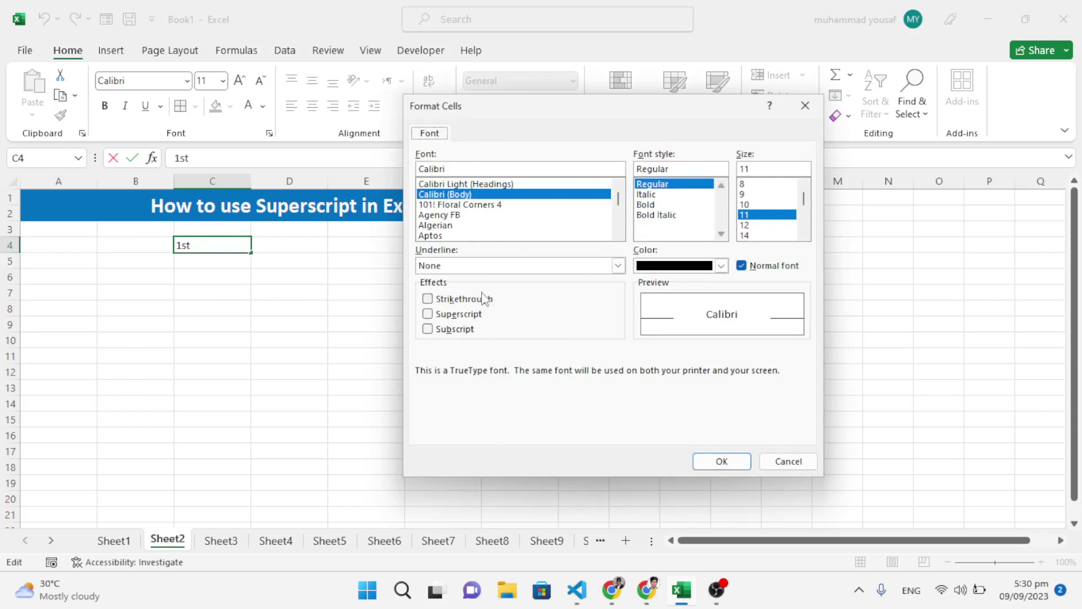
{"action": "double_click", "coordinate": [429, 315]}
{"action": "left_click", "coordinate": [428, 314]}
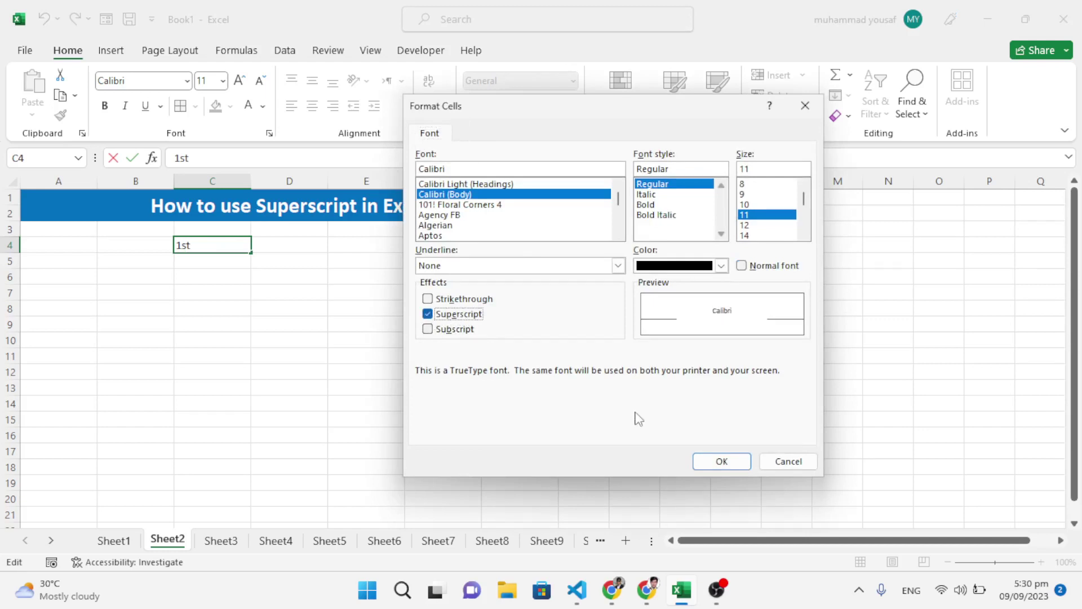
{"action": "left_click", "coordinate": [722, 460]}
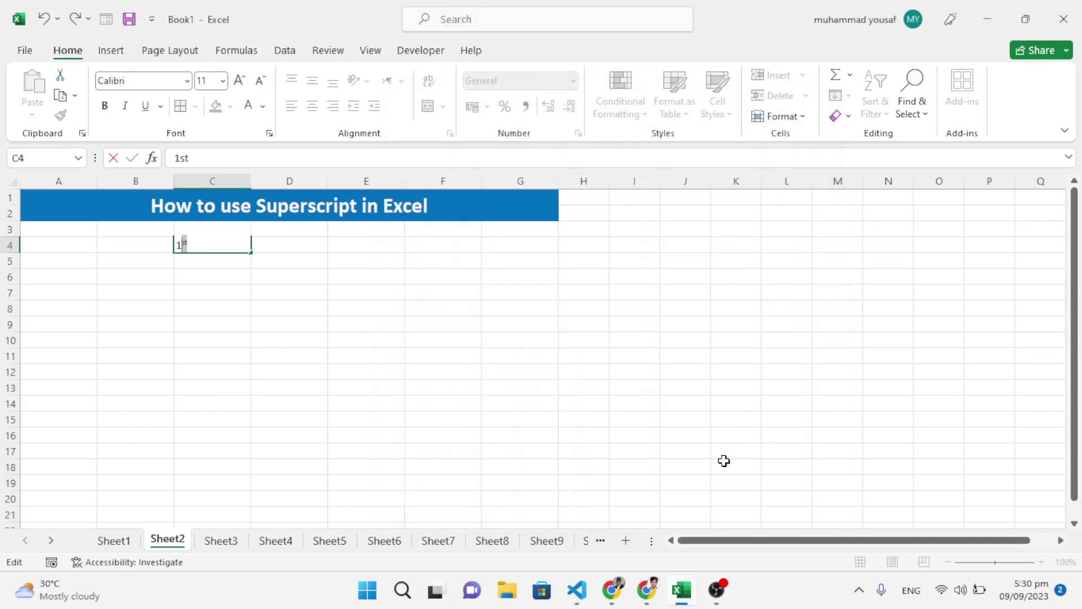
{"action": "left_click_drag", "start_coordinate": [244, 269], "coordinate": [241, 263]}
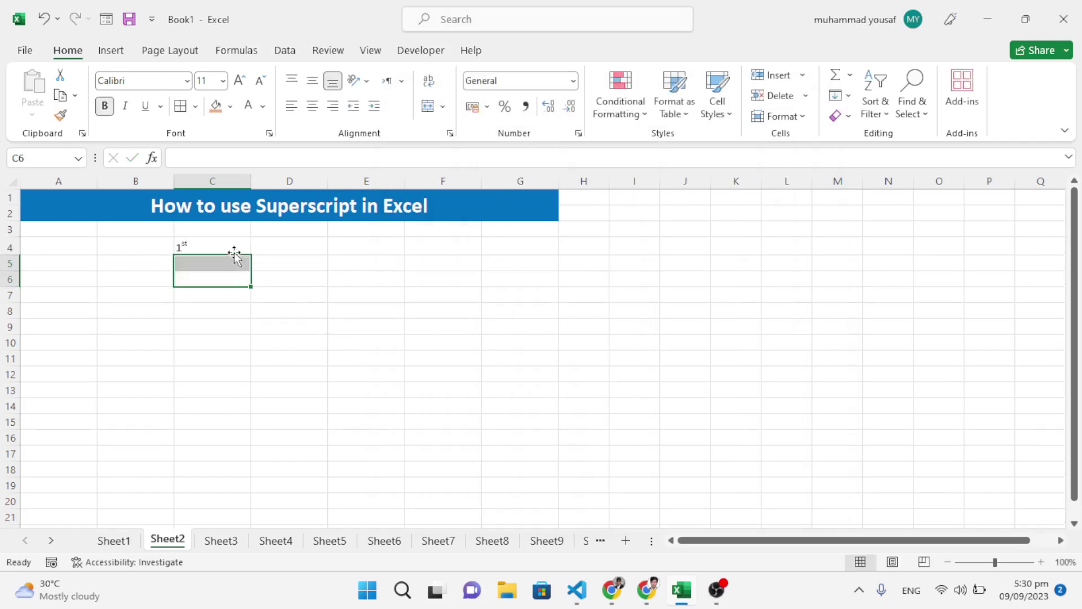
Fill the superscripted ordinal in C4 down the column to C15
{"action": "left_click", "coordinate": [231, 245]}
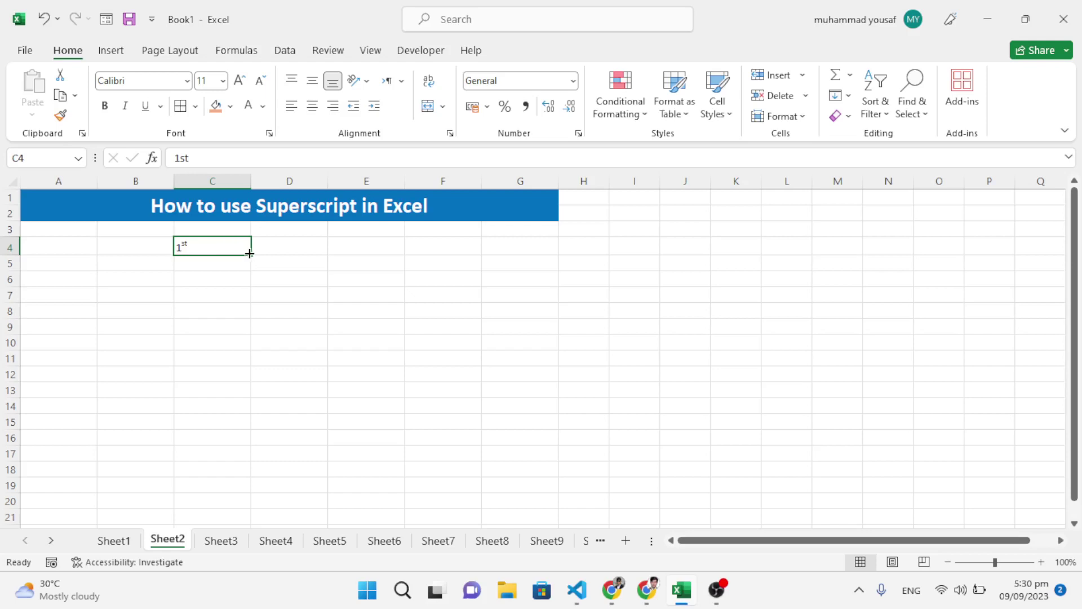
{"action": "left_click_drag", "start_coordinate": [251, 254], "coordinate": [243, 436]}
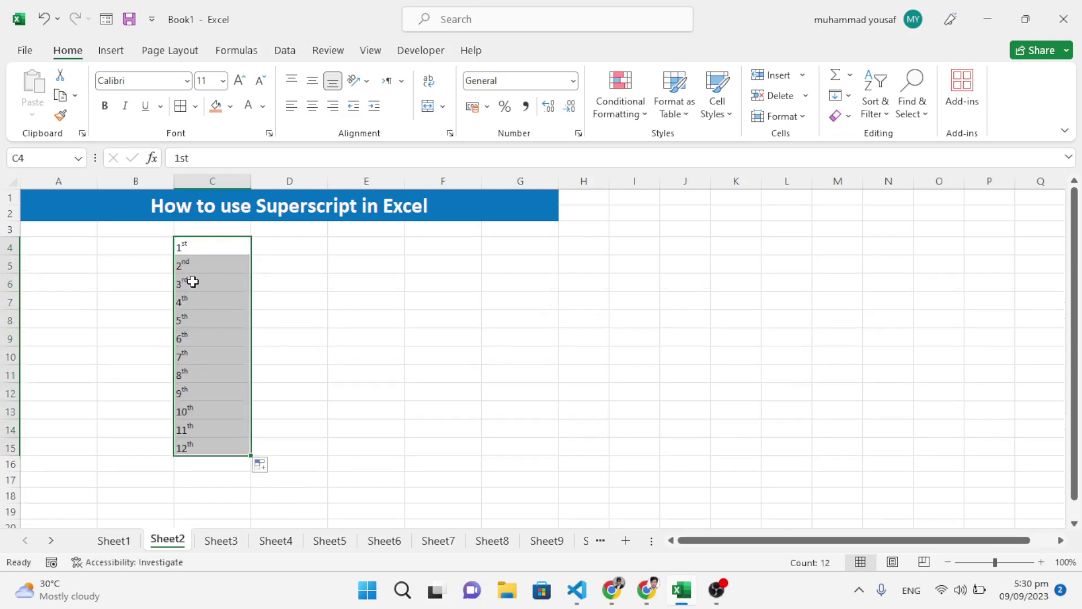
{"action": "left_click", "coordinate": [223, 317]}
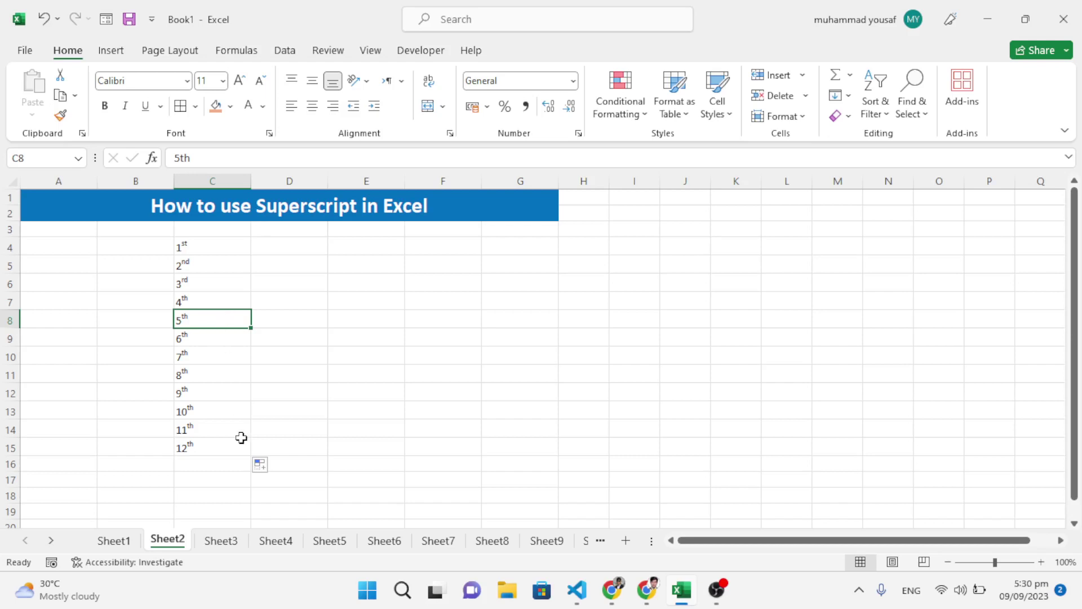
On Sheet3, enter the formula =INT(D7-C7) in the Age cell C11 to subtract the date of birth from today's date
{"action": "left_click", "coordinate": [220, 542]}
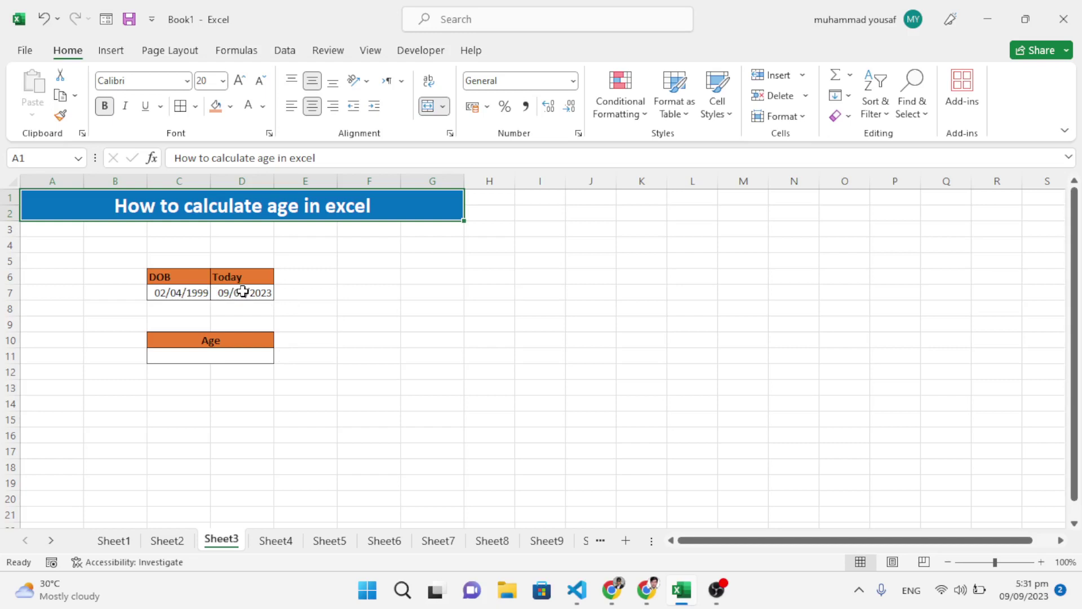
{"action": "left_click", "coordinate": [201, 357]}
{"action": "type", "text": "="}
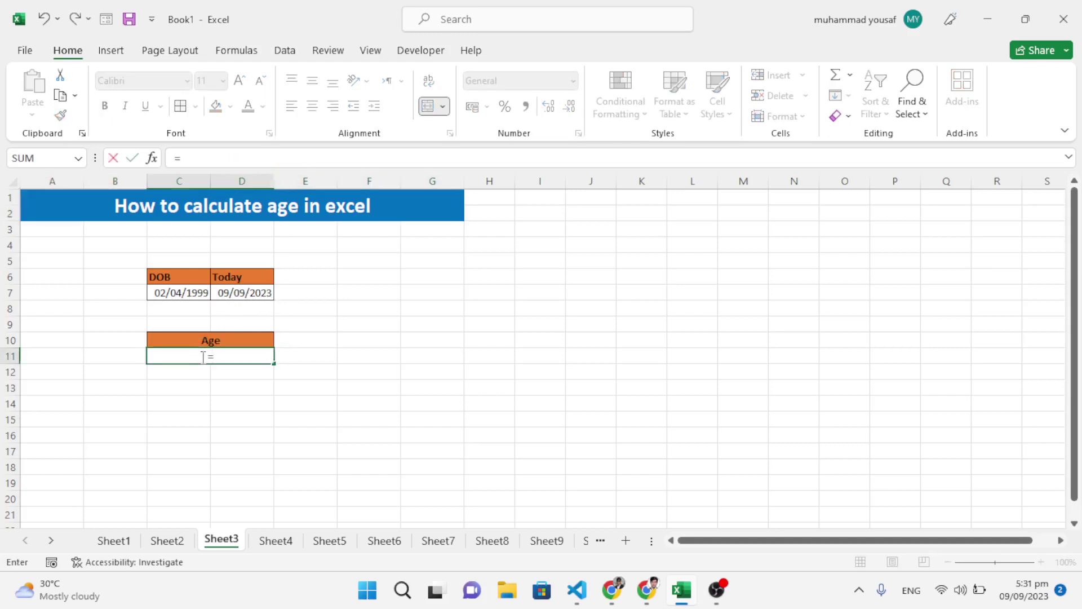
{"action": "type", "text": "int"}
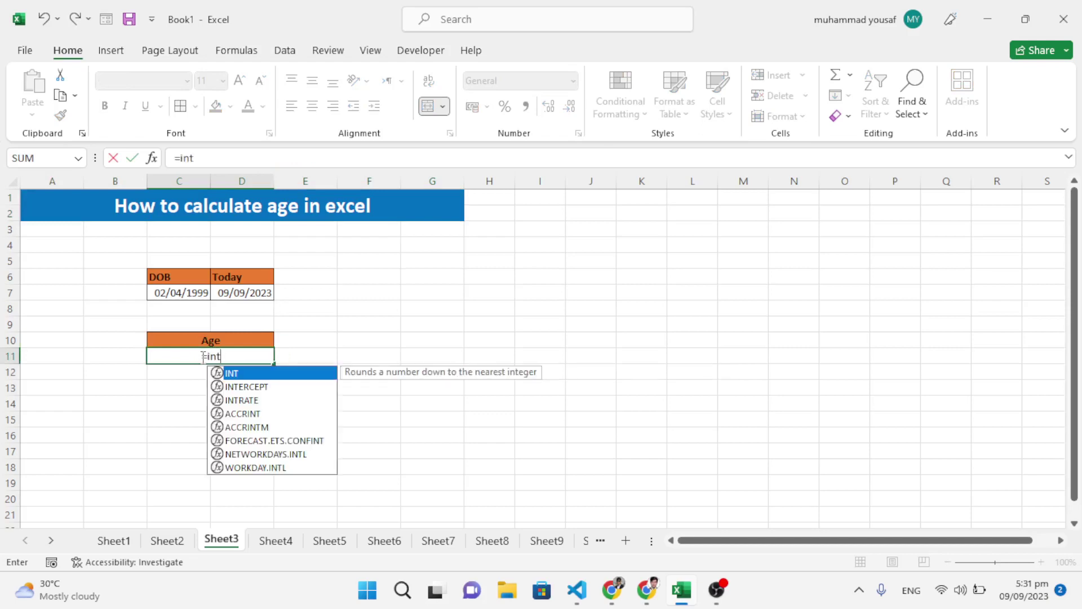
{"action": "key", "text": "Tab"}
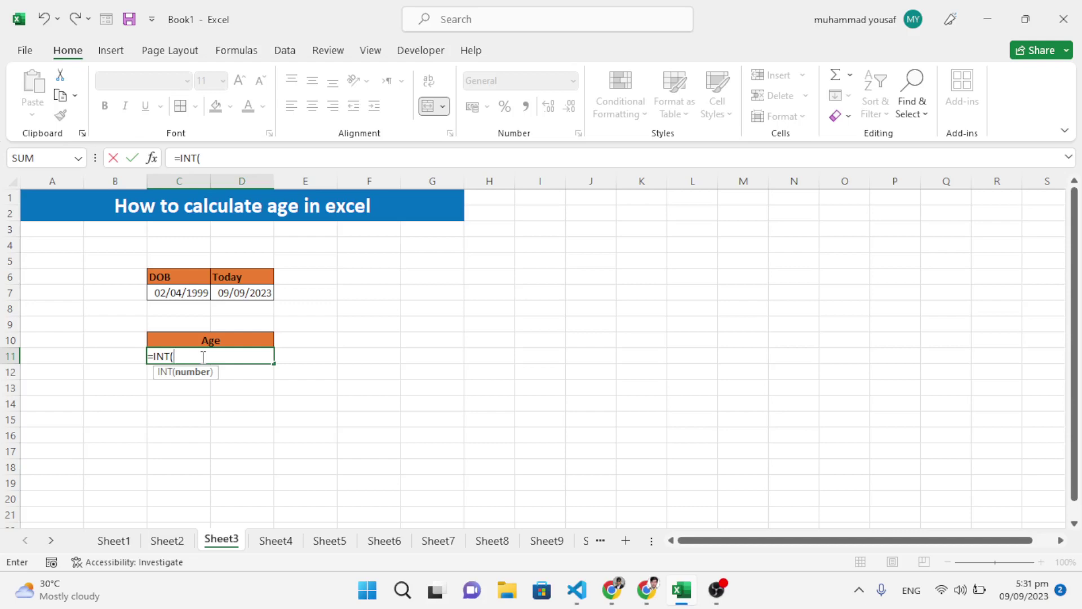
{"action": "left_click", "coordinate": [238, 290]}
{"action": "type", "text": "-"}
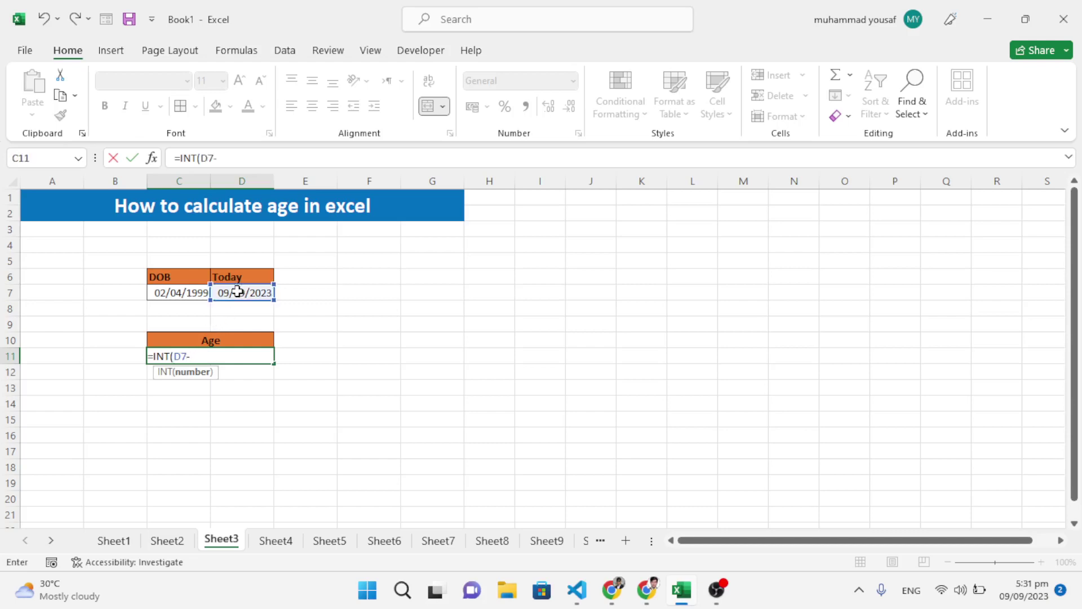
{"action": "left_click", "coordinate": [200, 292]}
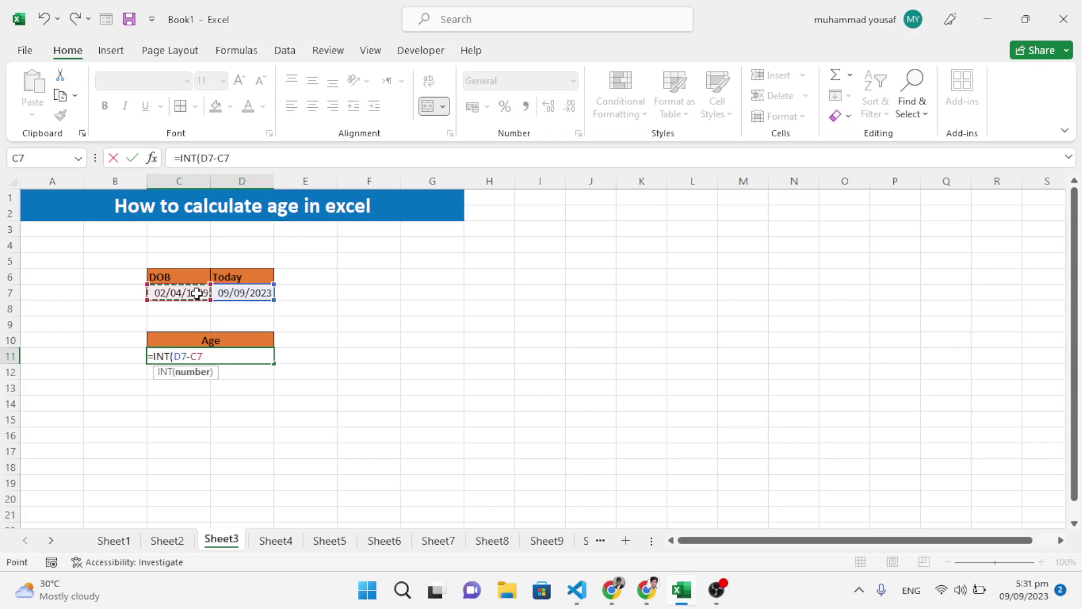
{"action": "type", "text": ")"}
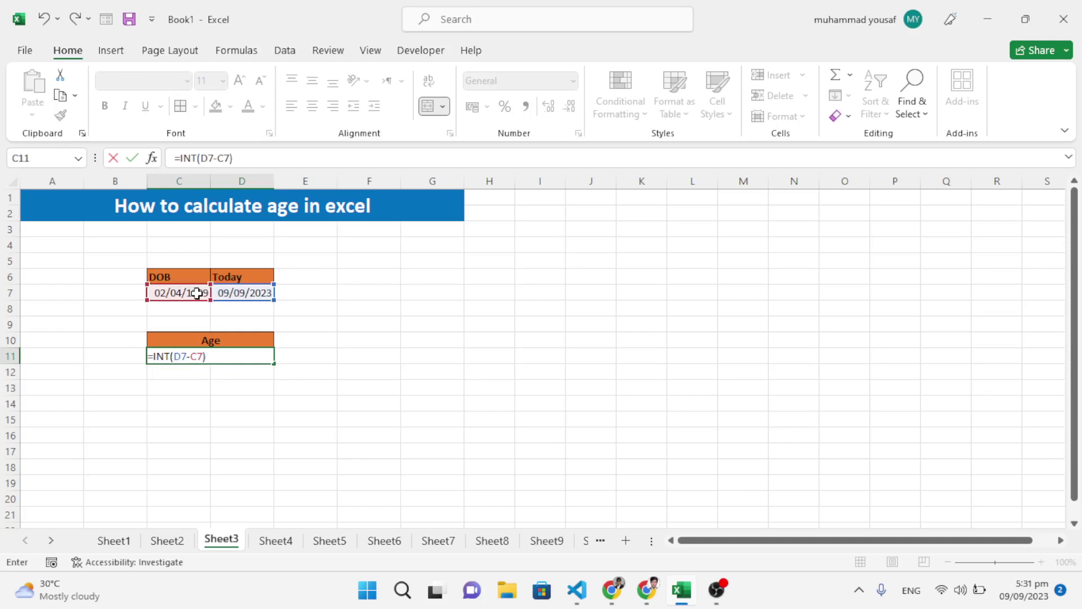
{"action": "key", "text": "Left"}
{"action": "key", "text": "Left"}
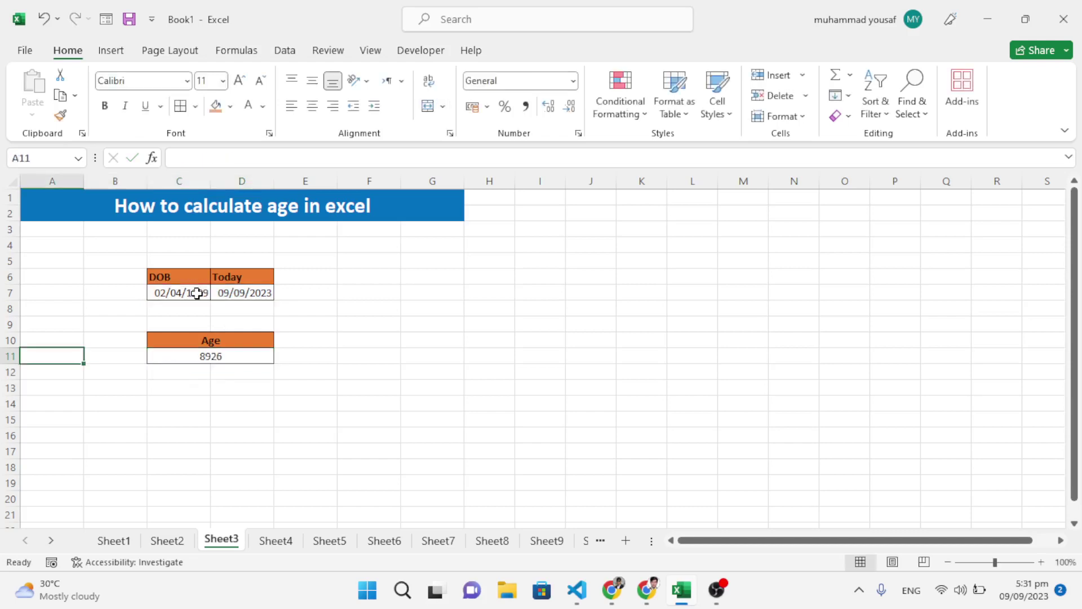
Edit the Age formula in C11 to =INT((D7-C7)/365.25) so the day difference is converted to years
{"action": "left_click", "coordinate": [213, 357]}
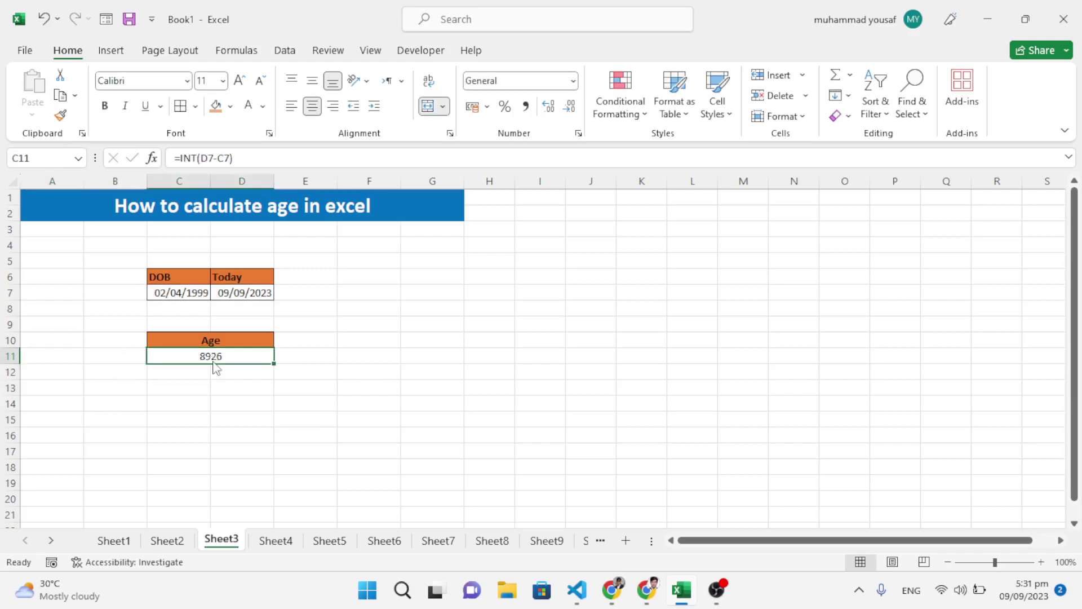
{"action": "double_click", "coordinate": [220, 357]}
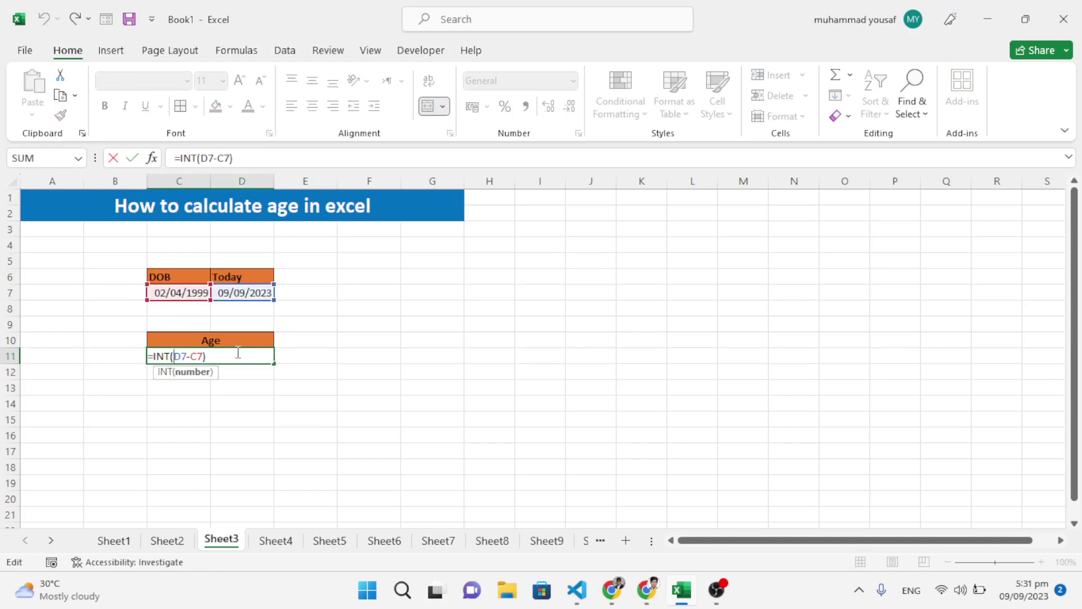
{"action": "type", "text": "("}
{"action": "key", "text": "Right"}
{"action": "key", "text": "Right"}
{"action": "type", "text": "/"}
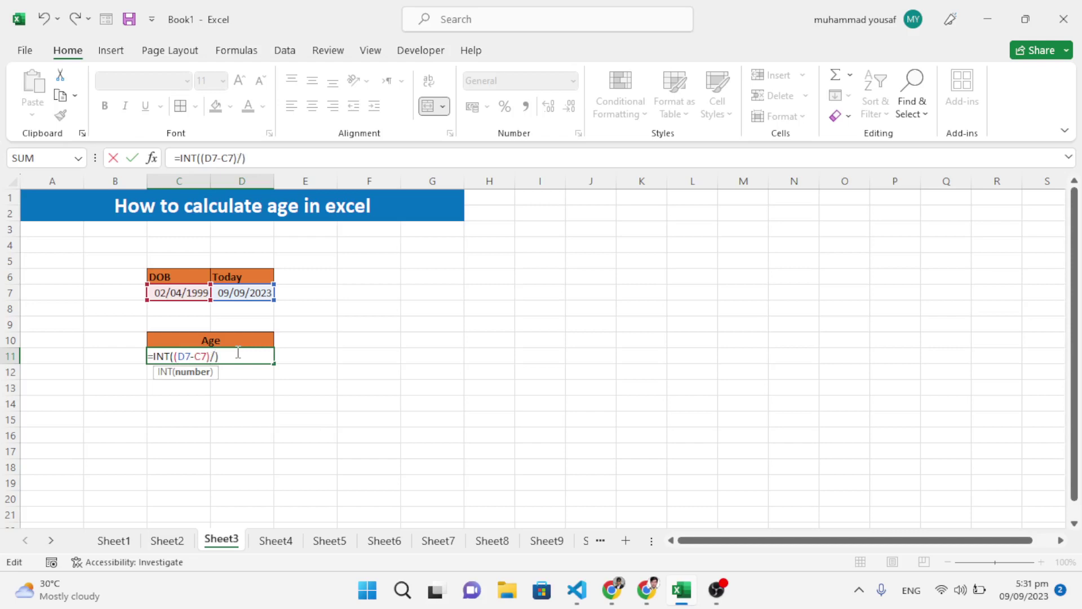
{"action": "type", "text": "365.25"}
Replace the Age formula in C11 with its calculated value and check the cell's contents
{"action": "key", "text": "F9"}
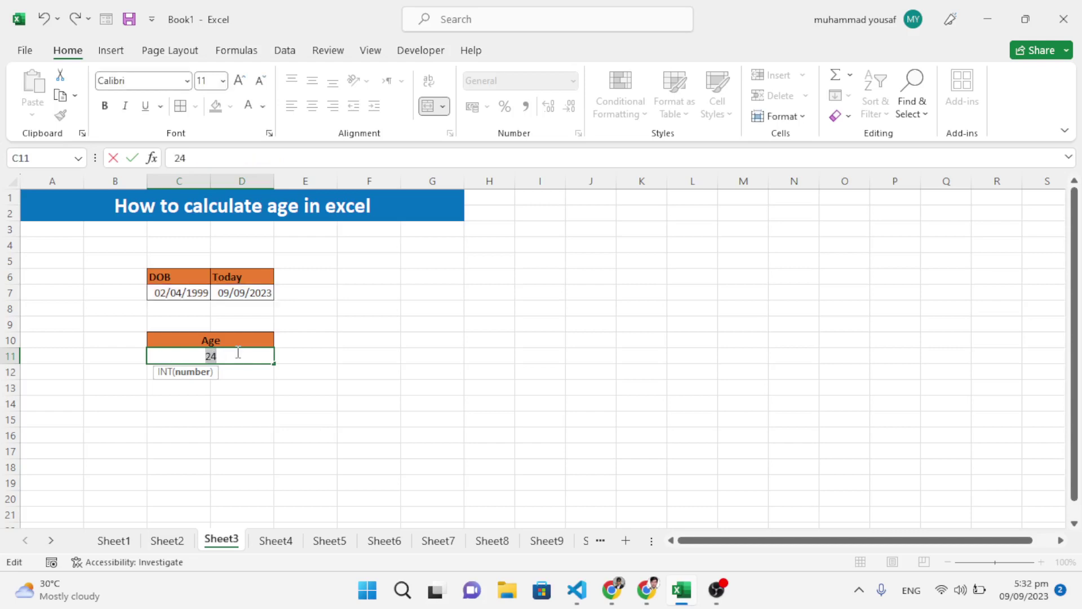
{"action": "left_click", "coordinate": [229, 373]}
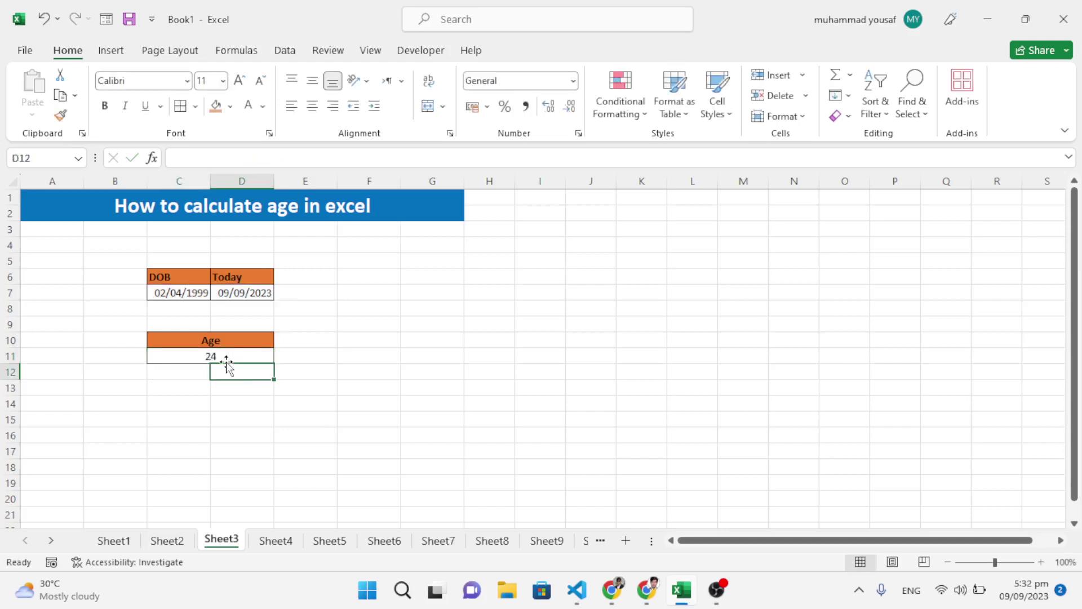
{"action": "double_click", "coordinate": [221, 356]}
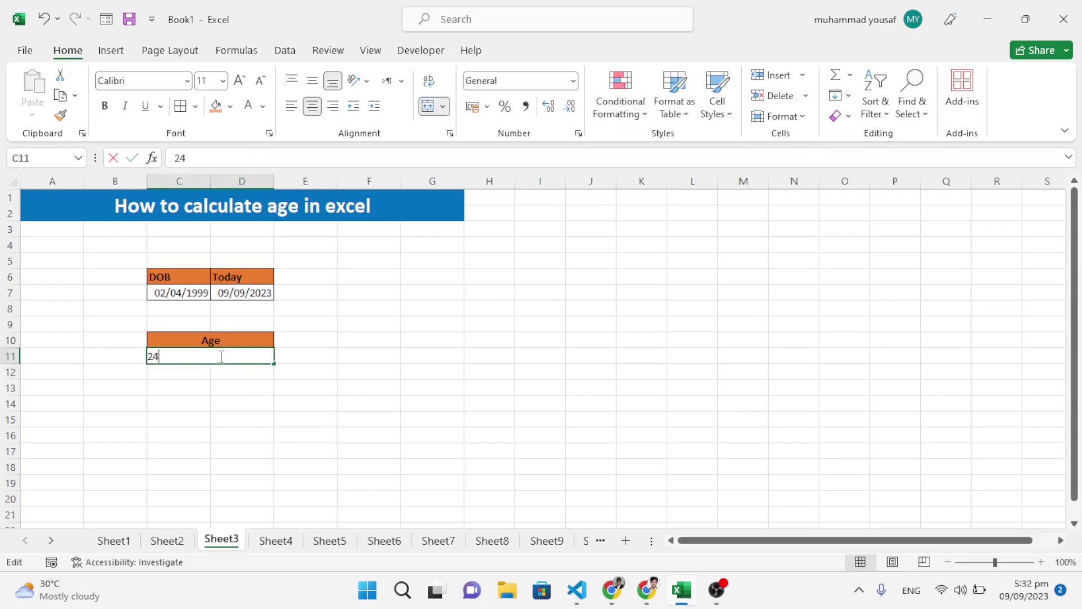
{"action": "double_click", "coordinate": [186, 354]}
{"action": "left_click", "coordinate": [207, 363]}
{"action": "left_click", "coordinate": [236, 377]}
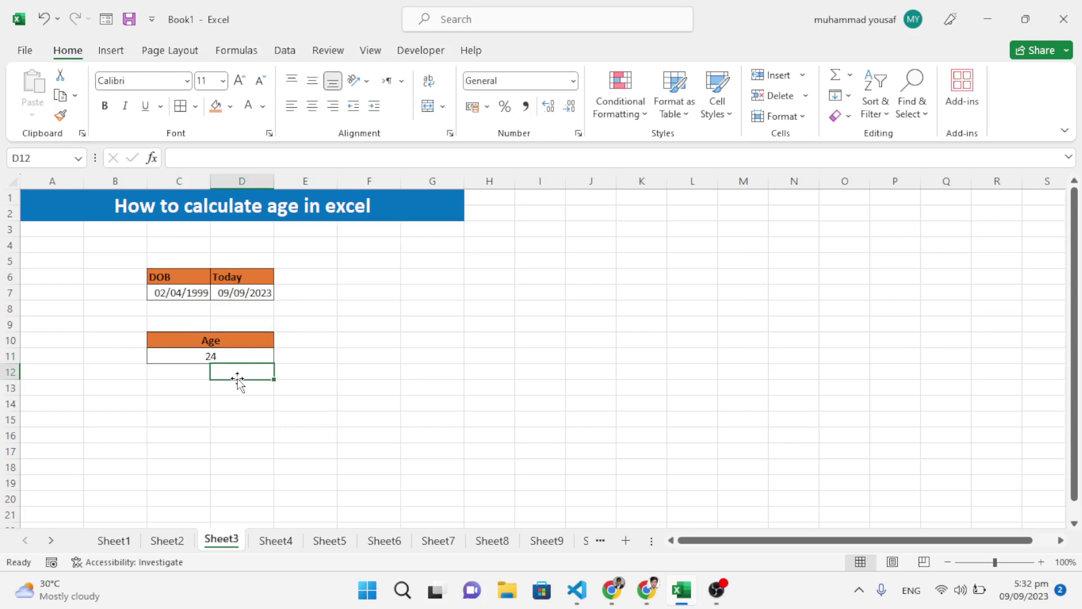
On Sheet4, try to enter =MOD(E8-D8)*24 in F8 to compute the hours worked in the first row
{"action": "left_click", "coordinate": [275, 542]}
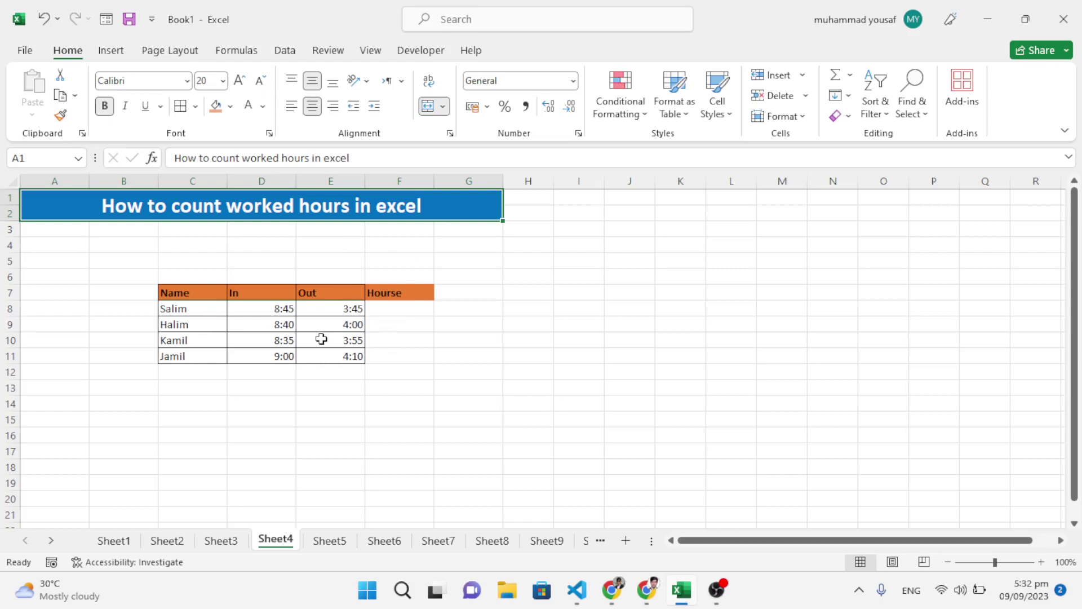
{"action": "left_click", "coordinate": [411, 312]}
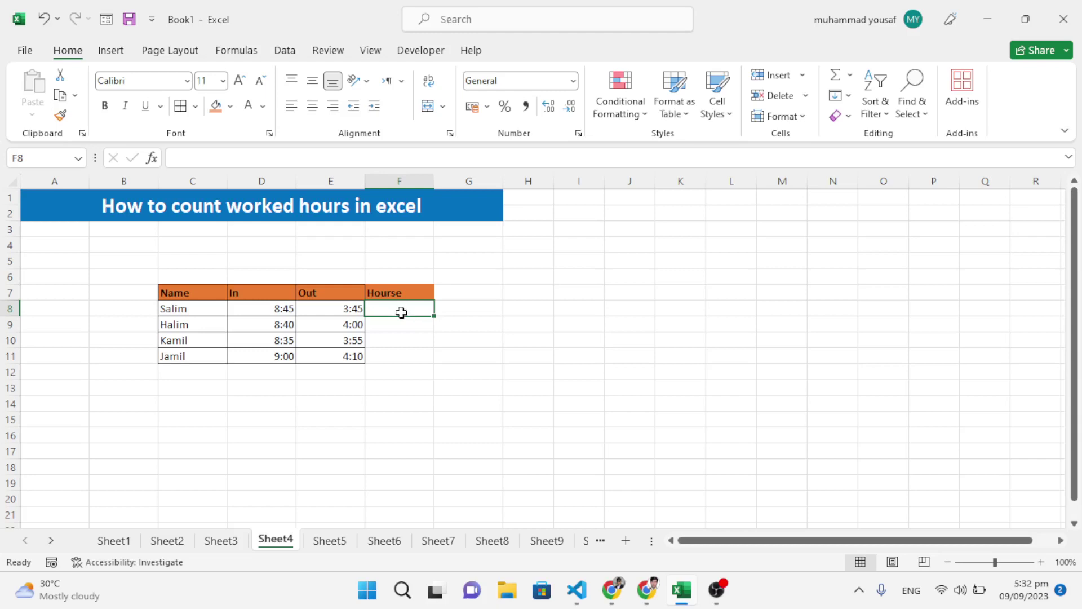
{"action": "type", "text": "=mod"}
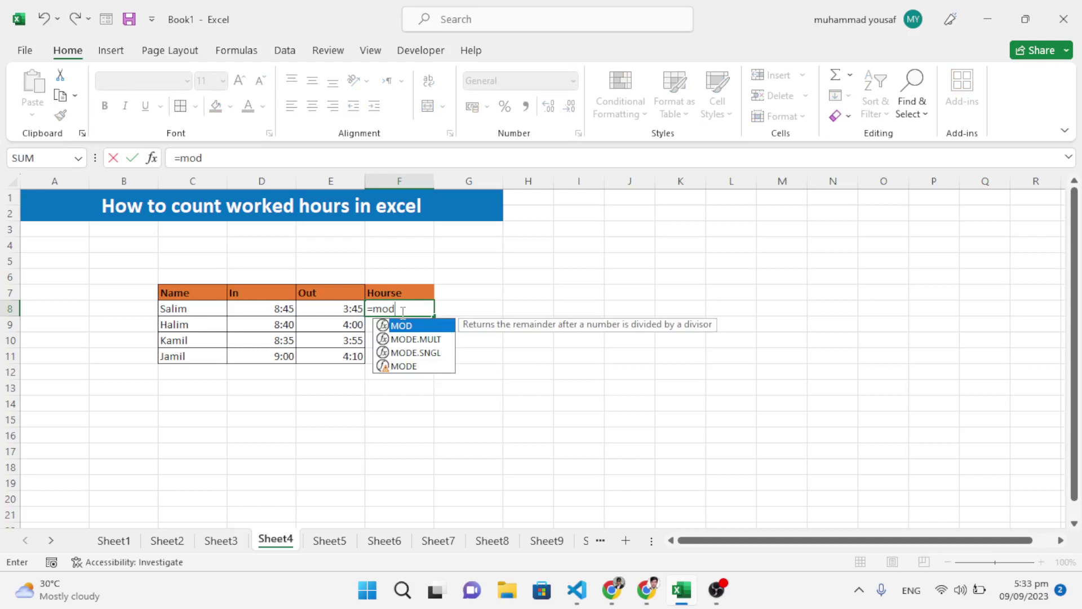
{"action": "key", "text": "Tab"}
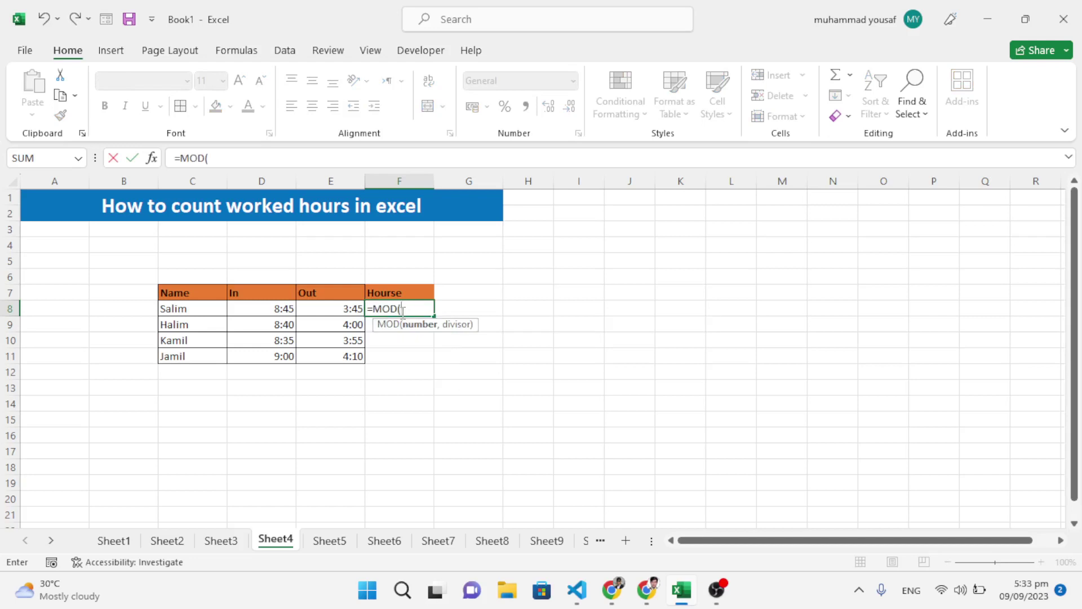
{"action": "left_click", "coordinate": [345, 309]}
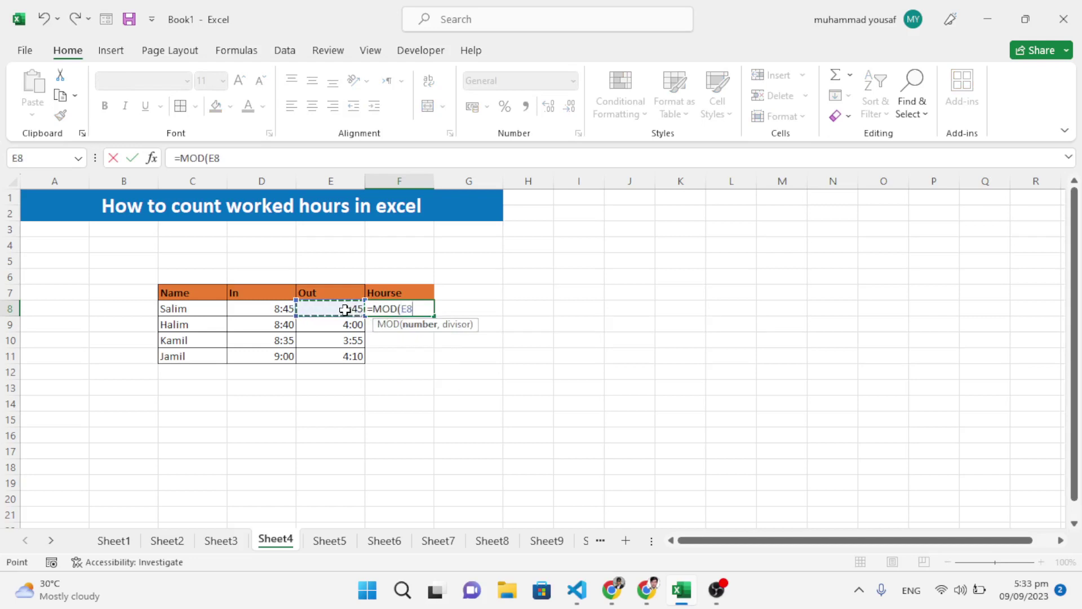
{"action": "type", "text": "-"}
{"action": "left_click", "coordinate": [269, 309]}
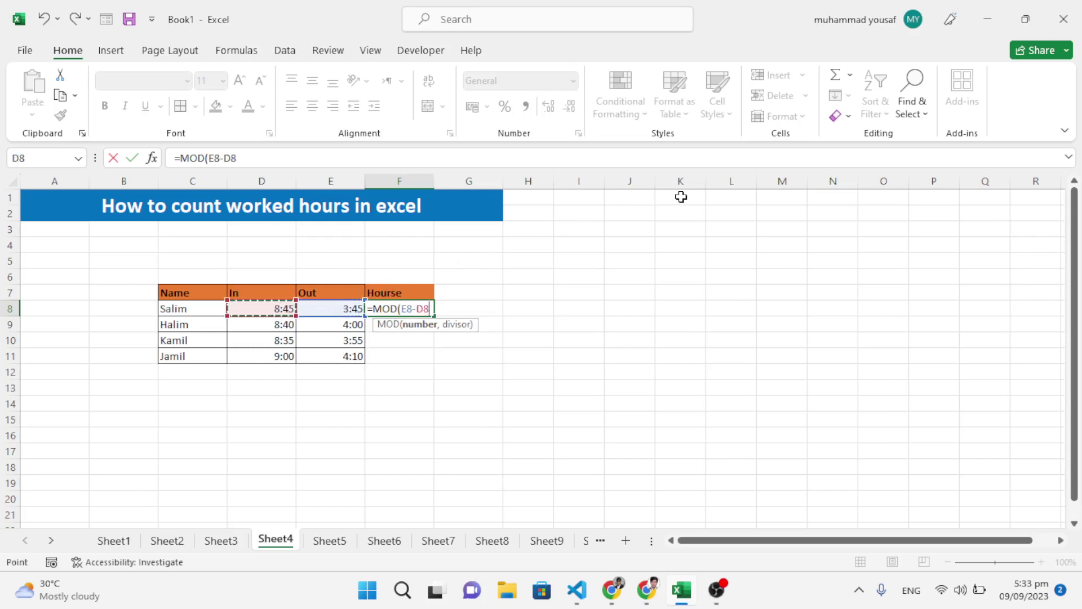
{"action": "type", "text": ")*2"}
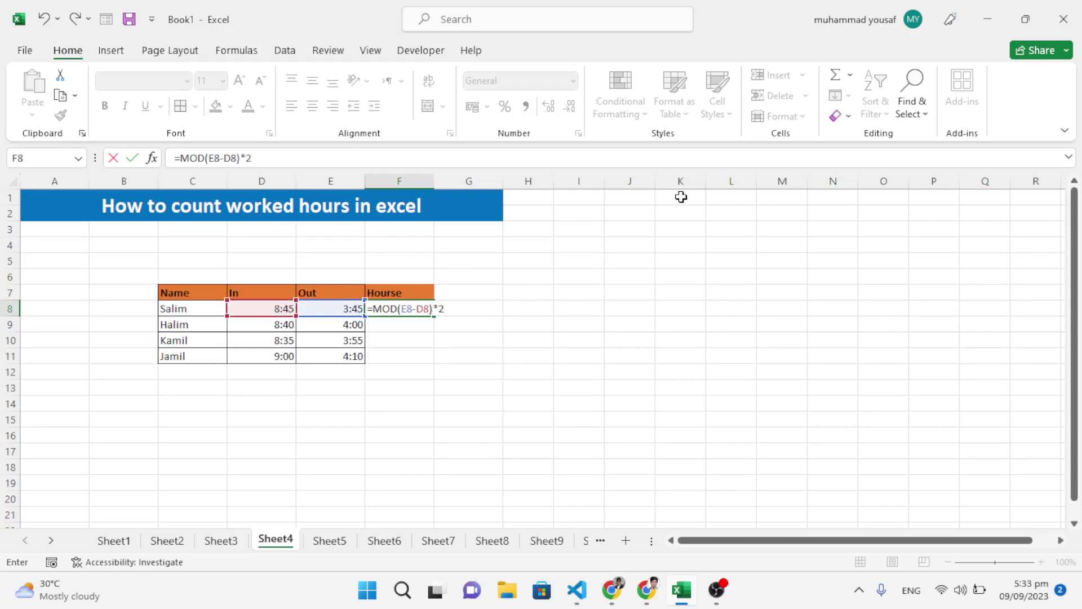
{"action": "type", "text": "4"}
{"action": "key", "text": "Return"}
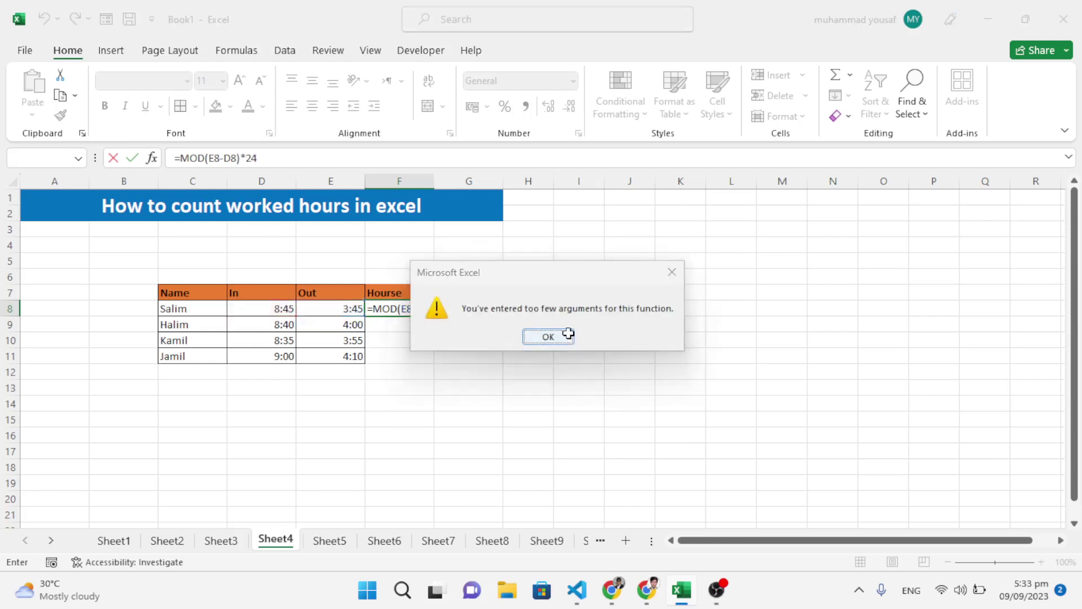
Add the divisor 1 to the F8 formula so it reads =MOD(E8-D8,1)*24, and commit it
{"action": "left_click", "coordinate": [547, 336]}
{"action": "left_click", "coordinate": [430, 310]}
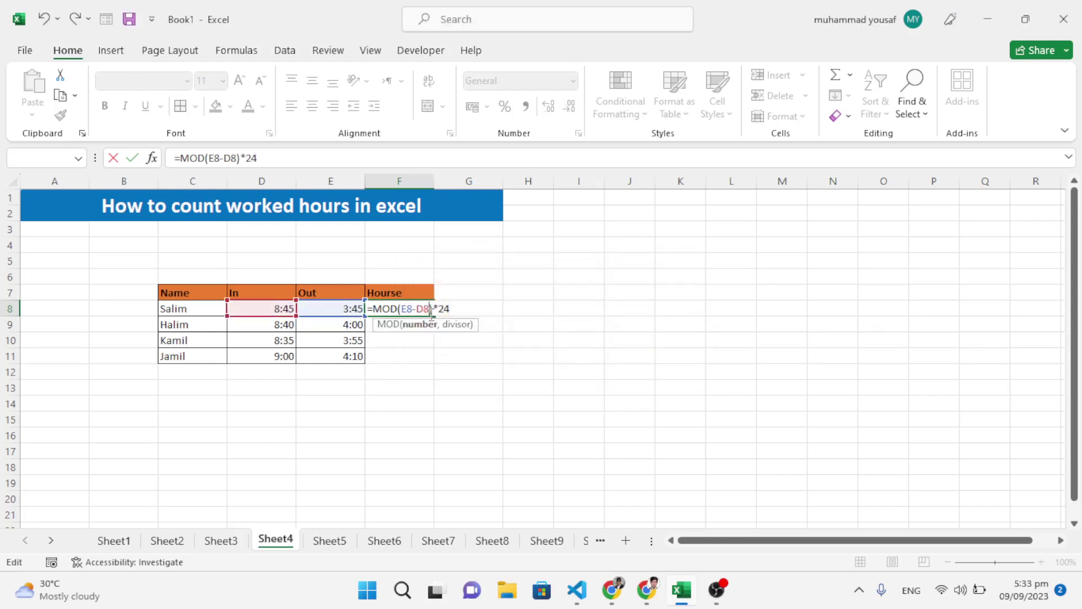
{"action": "type", "text": ","}
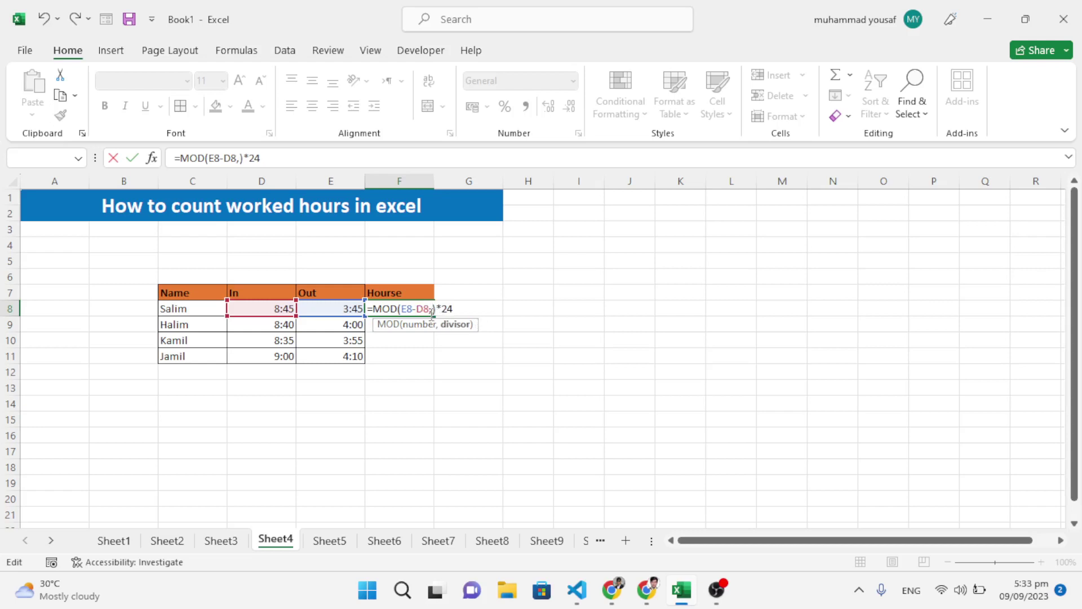
{"action": "type", "text": "1"}
{"action": "left_click", "coordinate": [472, 311]}
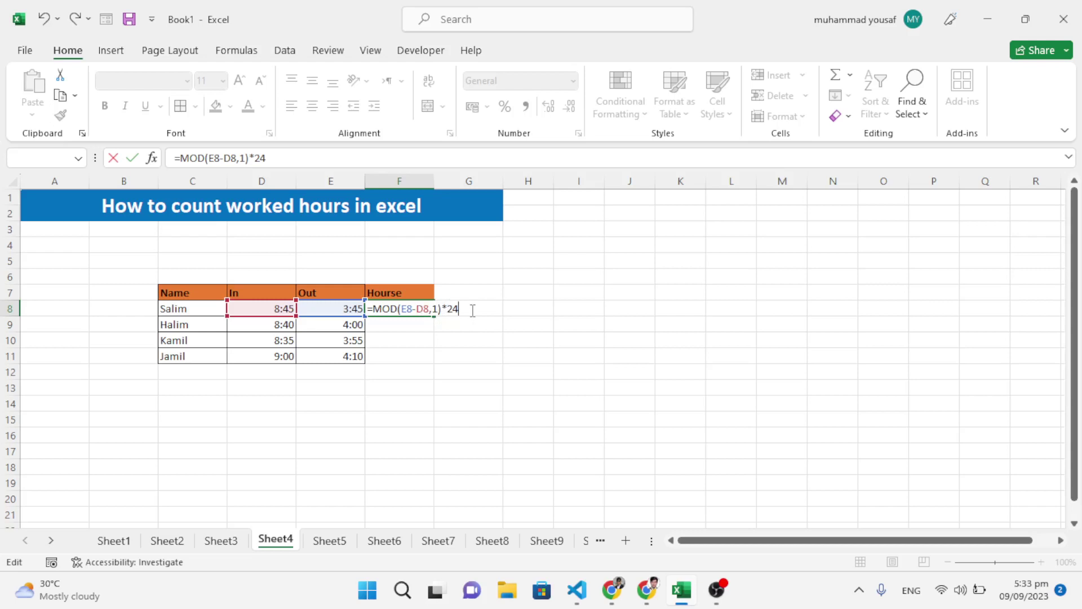
{"action": "key", "text": "Return"}
{"action": "left_click", "coordinate": [438, 305]}
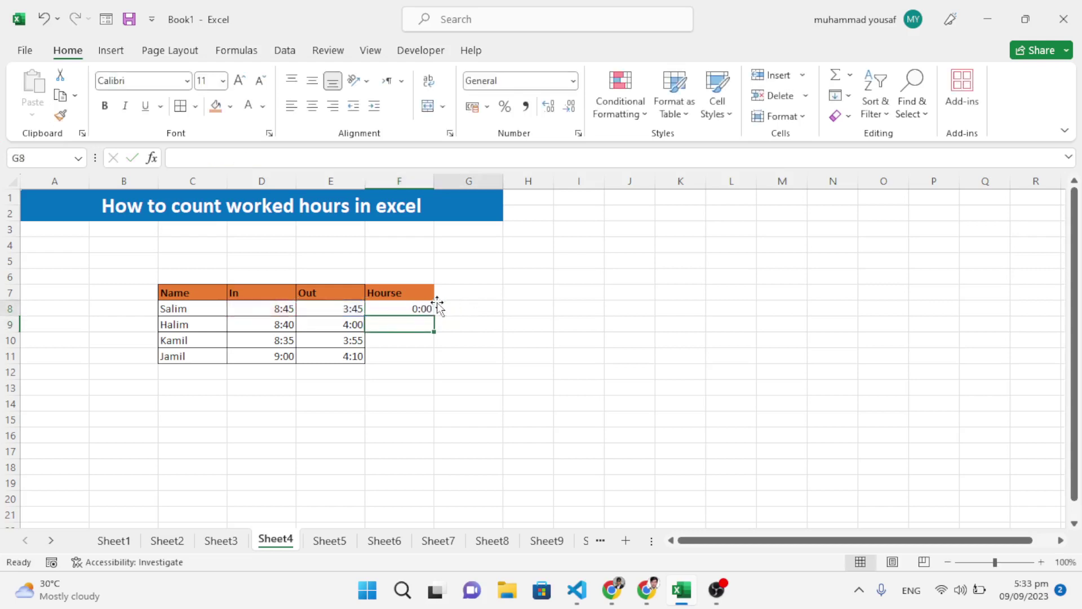
{"action": "left_click", "coordinate": [422, 306]}
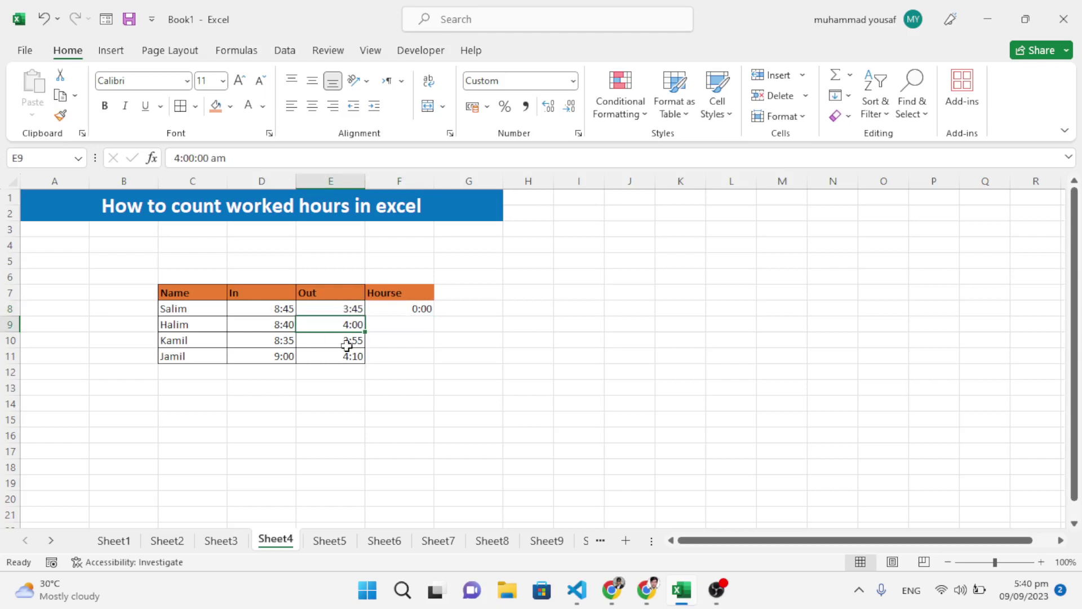
Change the Out times in E8 and E9 to 3:45:00 pm and 4:00:00 pm
{"action": "double_click", "coordinate": [349, 309]}
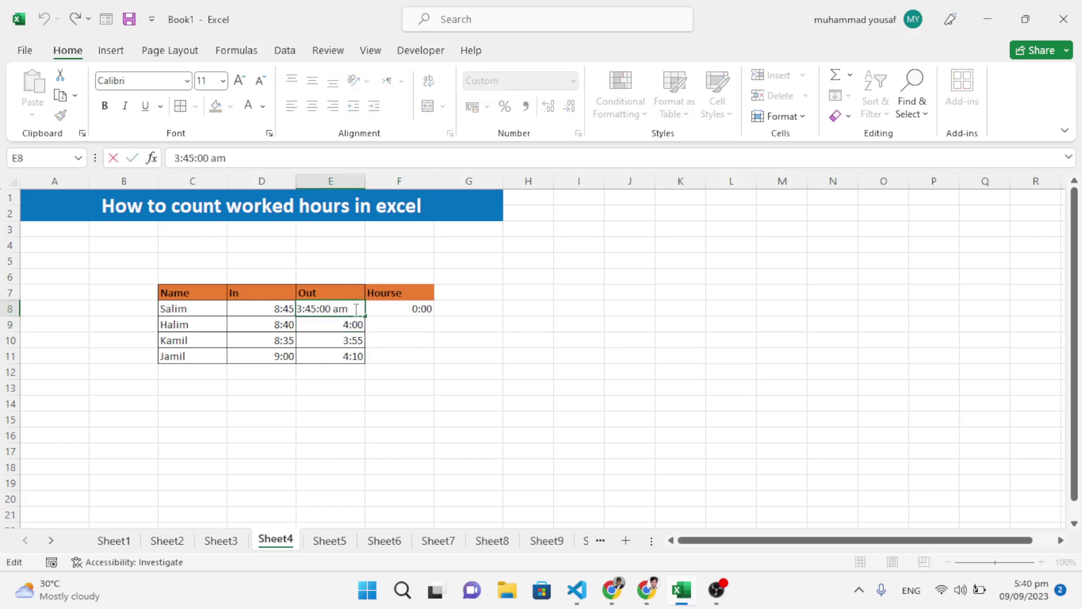
{"action": "key", "text": "BackSpace"}
{"action": "key", "text": "BackSpace"}
{"action": "type", "text": "pm"}
{"action": "key", "text": "Return"}
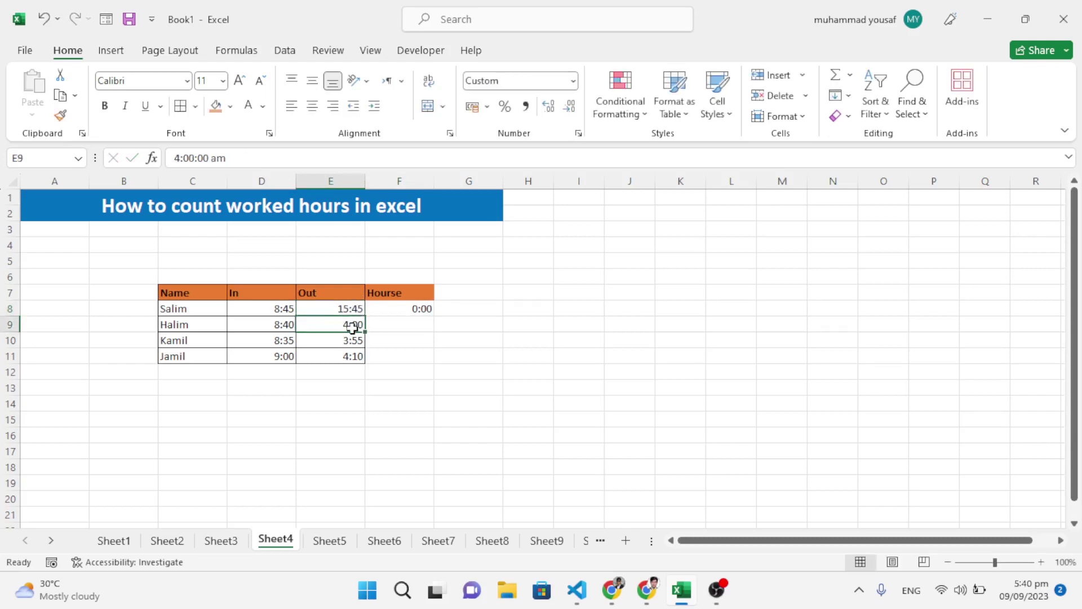
{"action": "double_click", "coordinate": [354, 325]}
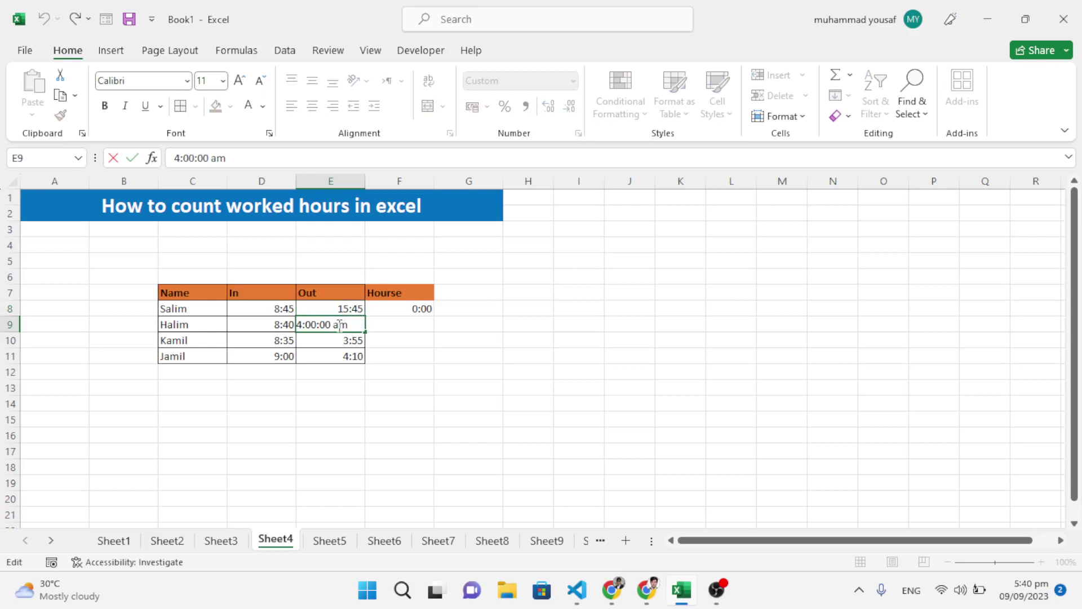
{"action": "key", "text": "BackSpace"}
{"action": "key", "text": "BackSpace"}
{"action": "type", "text": "pm"}
{"action": "key", "text": "Return"}
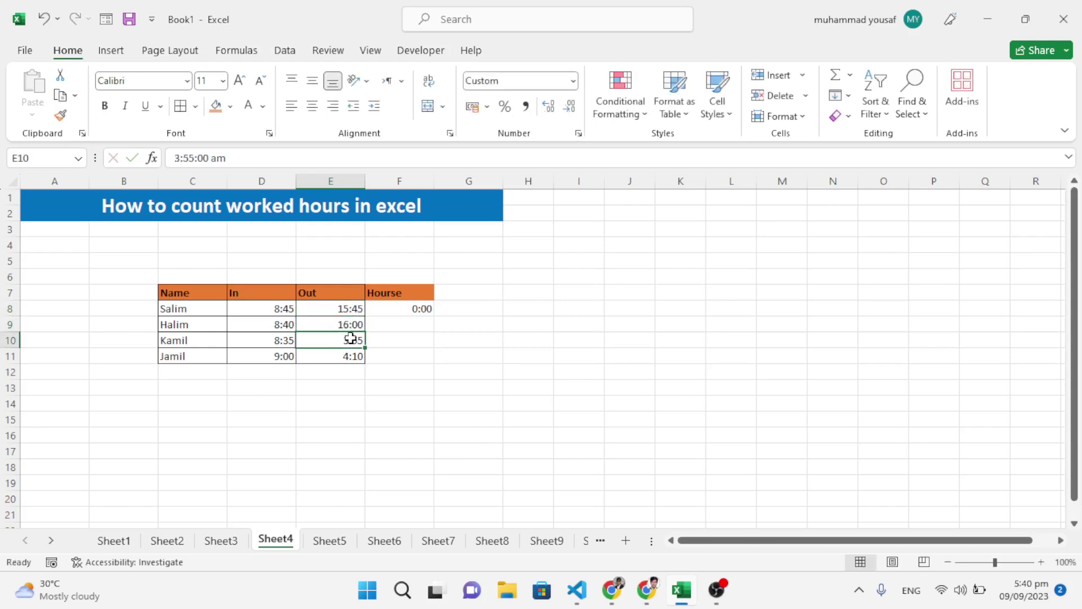
Change the Out times in E10 and E11 to 3:55:00 pm and 4:10:00 pm
{"action": "double_click", "coordinate": [350, 339]}
{"action": "key", "text": "BackSpace"}
{"action": "key", "text": "BackSpace"}
{"action": "type", "text": "pm"}
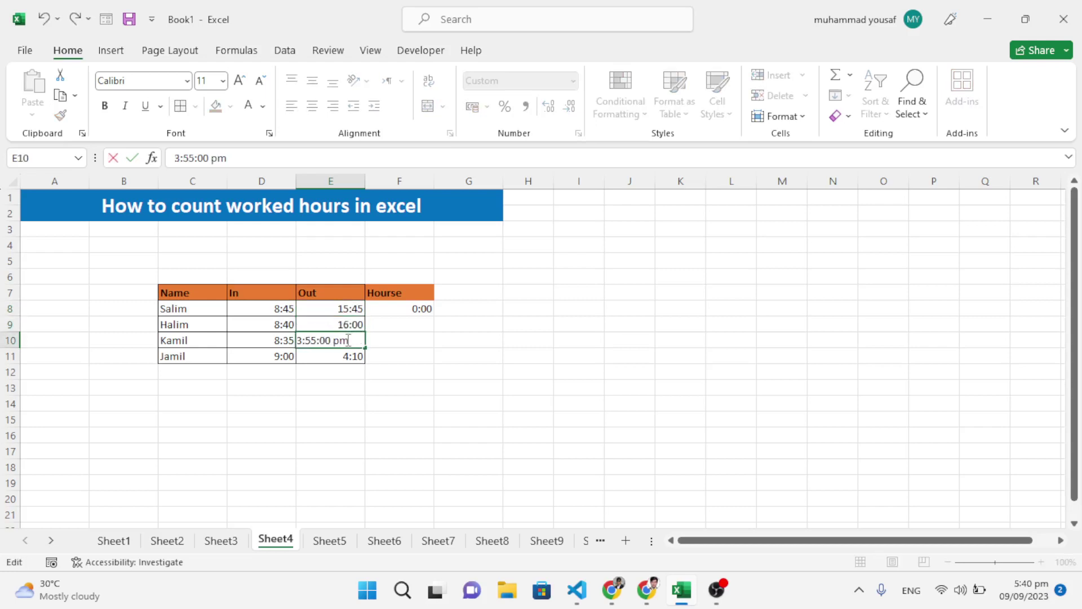
{"action": "key", "text": "Return"}
{"action": "double_click", "coordinate": [355, 354]}
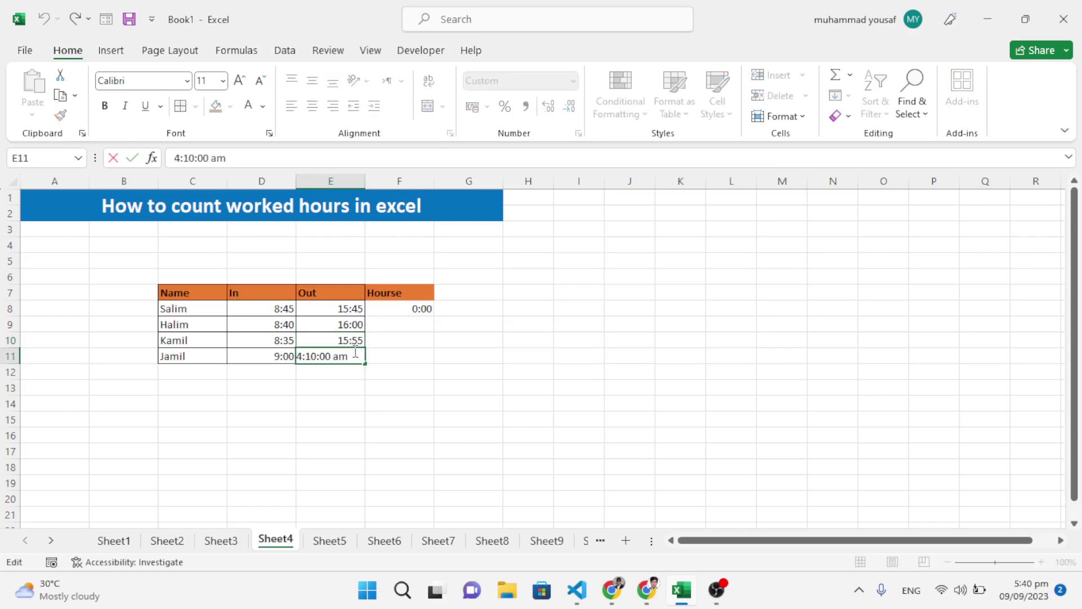
{"action": "key", "text": "BackSpace"}
{"action": "key", "text": "BackSpace"}
{"action": "type", "text": "pm"}
{"action": "key", "text": "Return"}
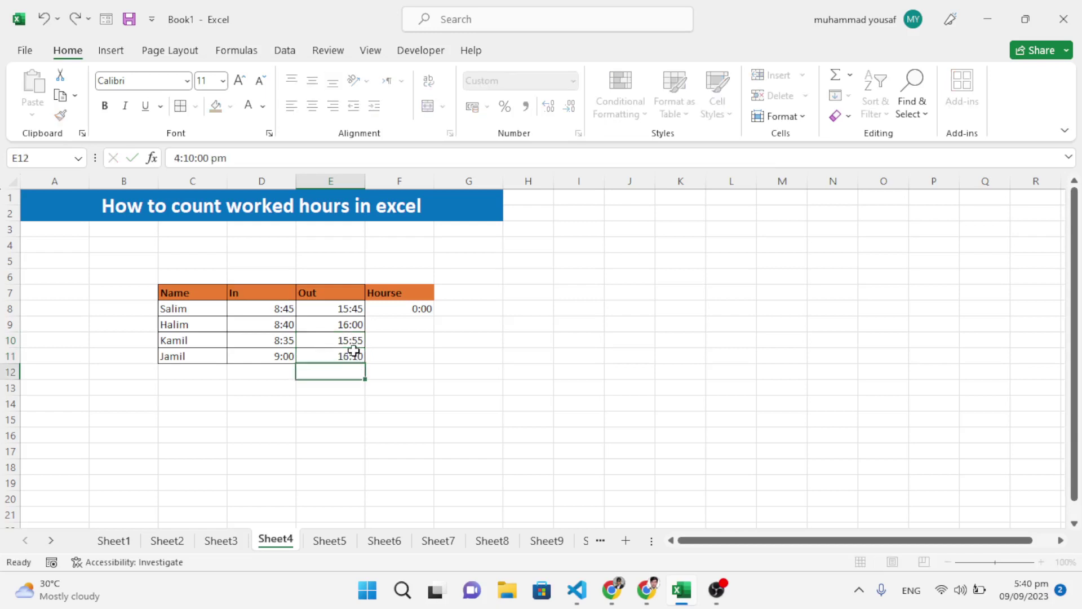
Format the result in F8 as General and fill its MOD formula down through F11
{"action": "left_click", "coordinate": [423, 307]}
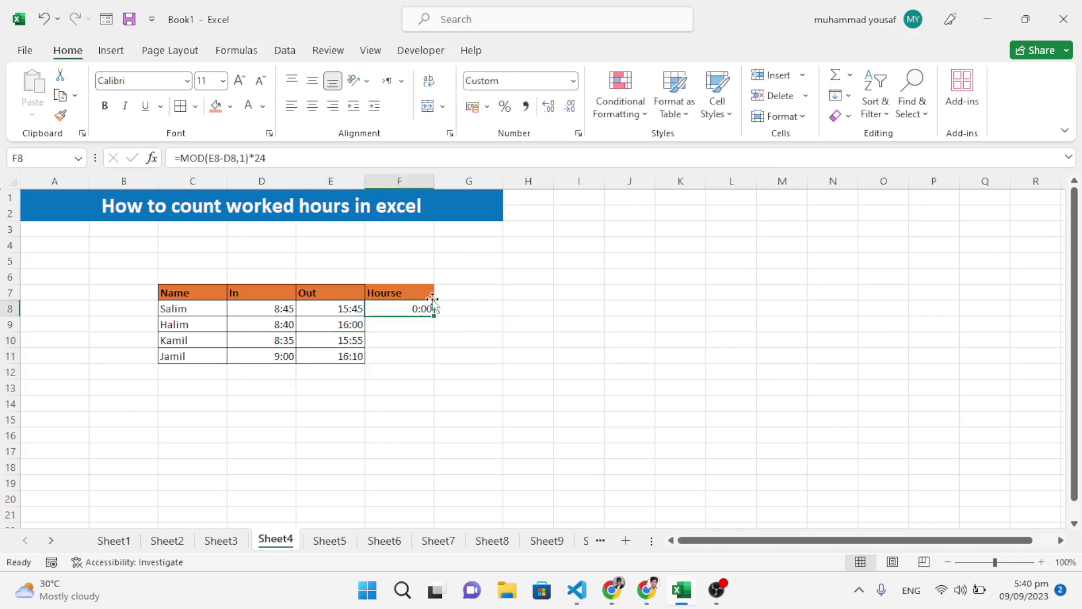
{"action": "left_click", "coordinate": [573, 81]}
{"action": "left_click", "coordinate": [553, 111]}
{"action": "left_click_drag", "start_coordinate": [435, 316], "coordinate": [438, 369]}
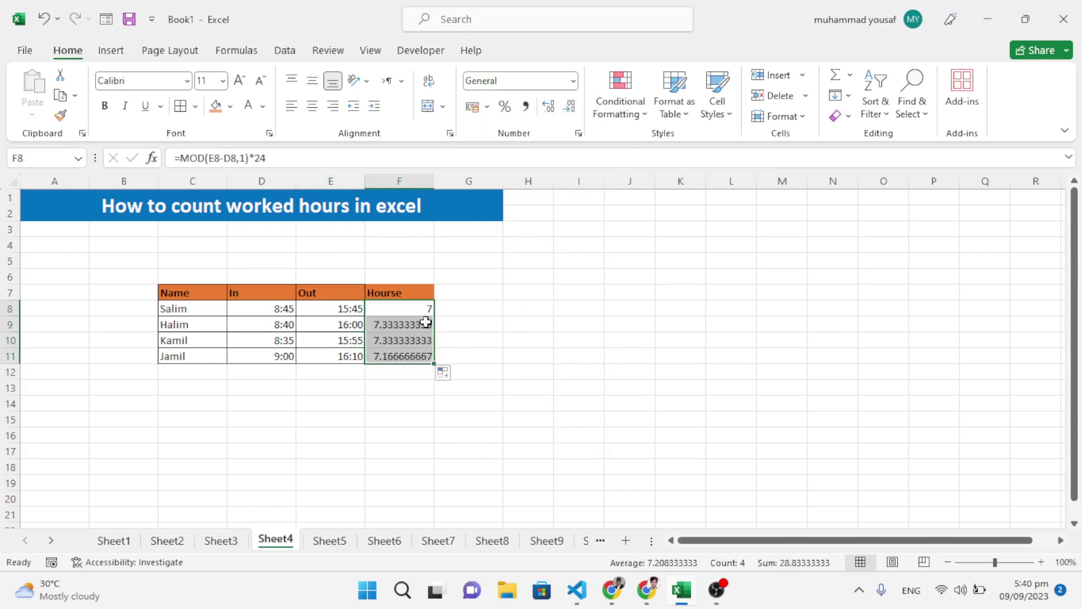
Inspect the copied formula in F9 and the cells it references
{"action": "left_click", "coordinate": [411, 344]}
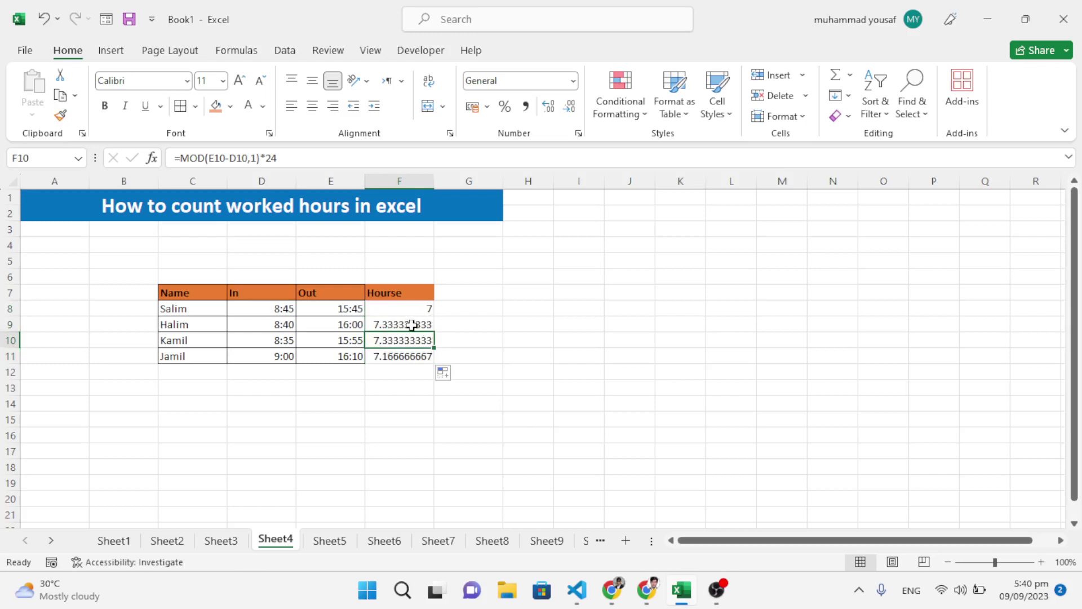
{"action": "double_click", "coordinate": [406, 324]}
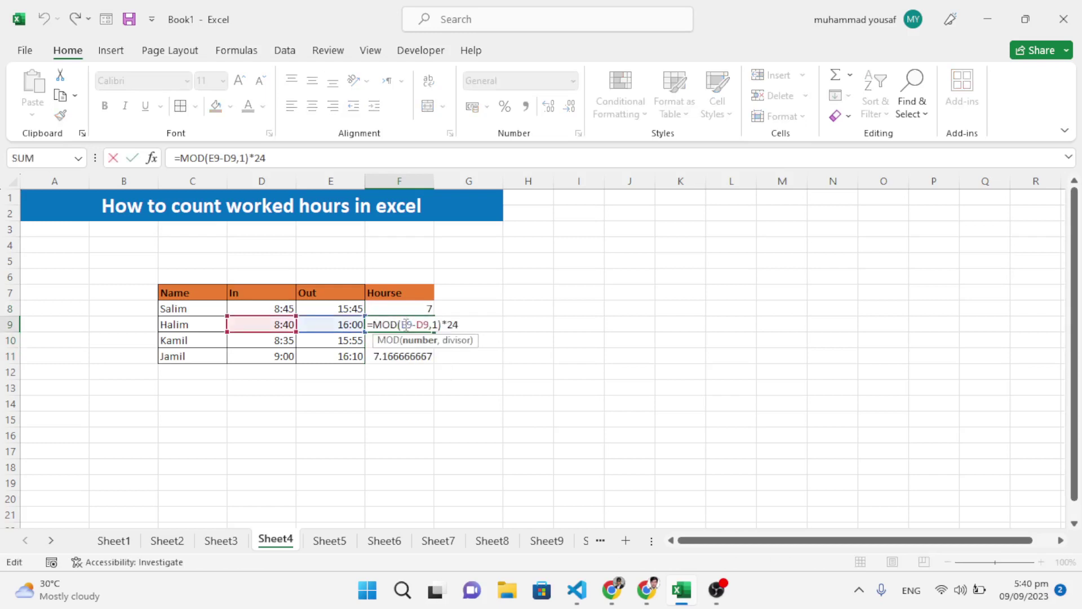
{"action": "left_click", "coordinate": [395, 352]}
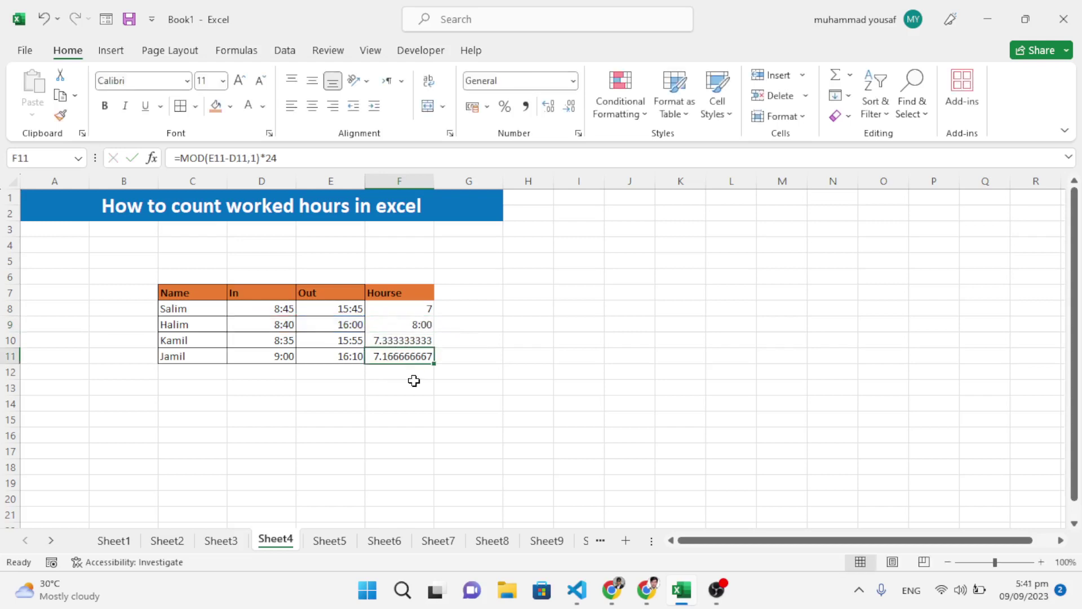
Apply the Number format to the worked hours in F9:F11
{"action": "left_click_drag", "start_coordinate": [410, 324], "coordinate": [412, 354]}
{"action": "left_click", "coordinate": [573, 81]}
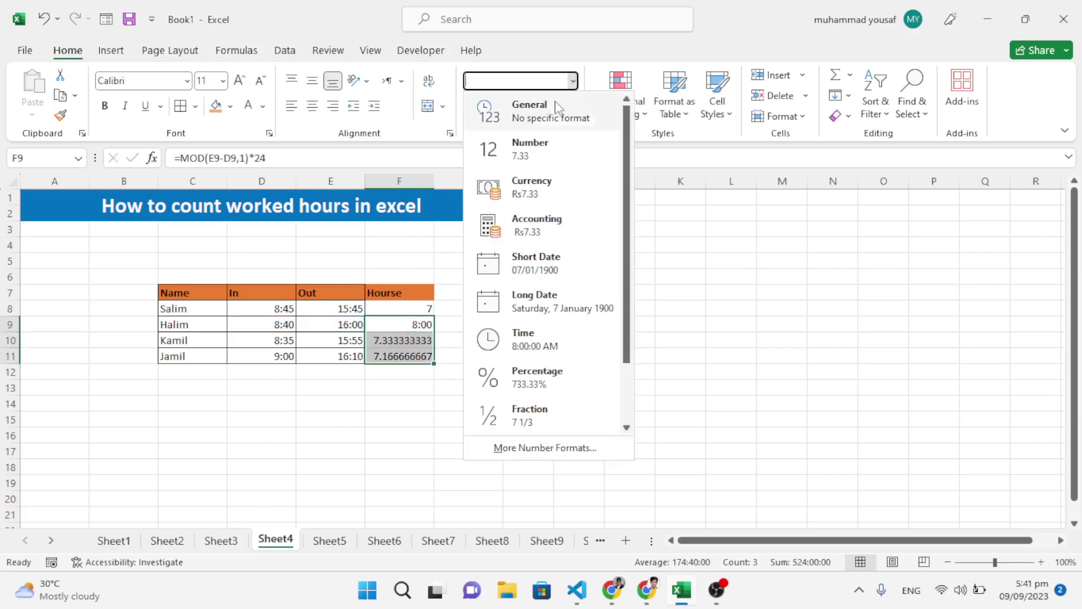
{"action": "left_click", "coordinate": [551, 110]}
{"action": "left_click", "coordinate": [572, 80]}
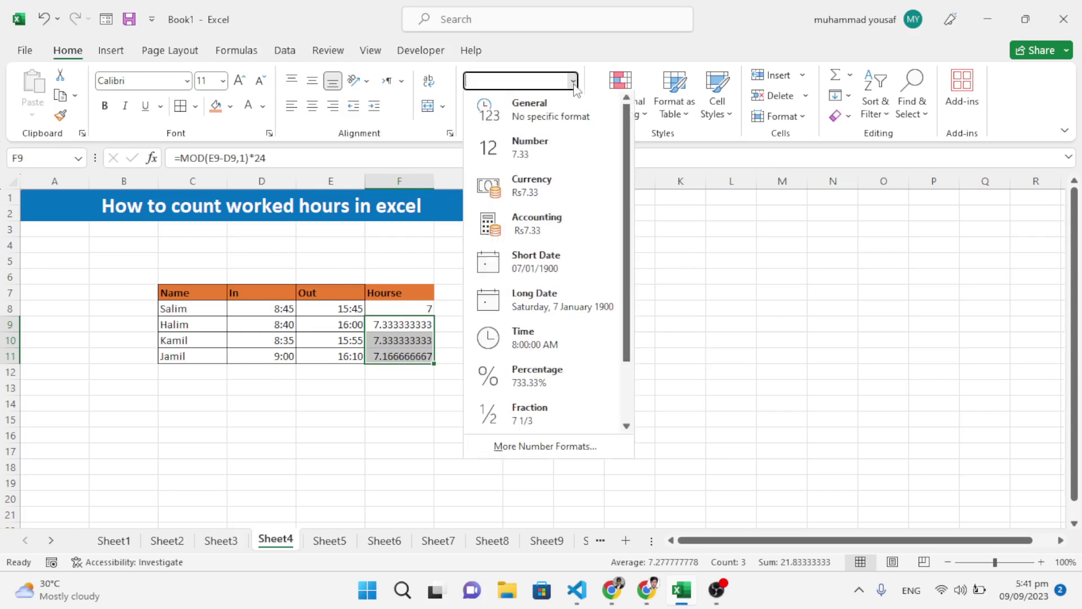
{"action": "left_click", "coordinate": [558, 147]}
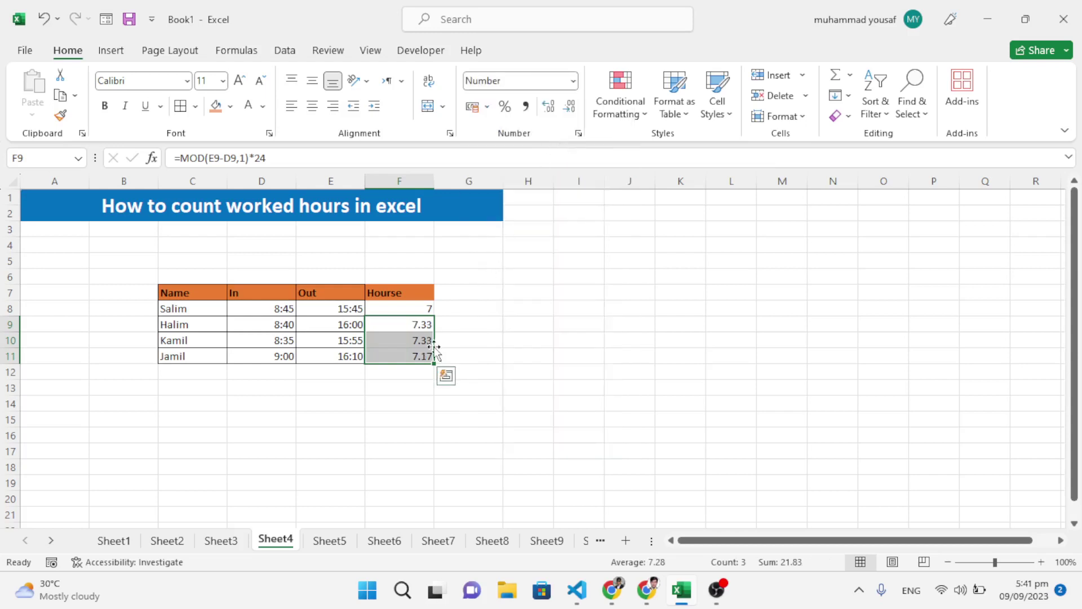
{"action": "left_click", "coordinate": [399, 386]}
{"action": "left_click", "coordinate": [426, 324]}
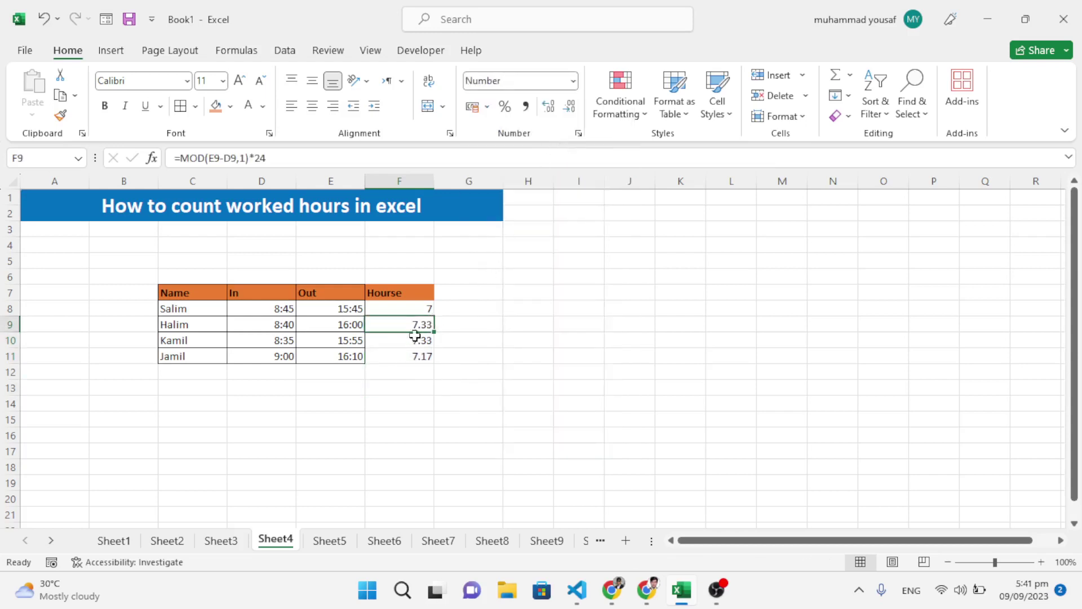
{"action": "left_click", "coordinate": [415, 308]}
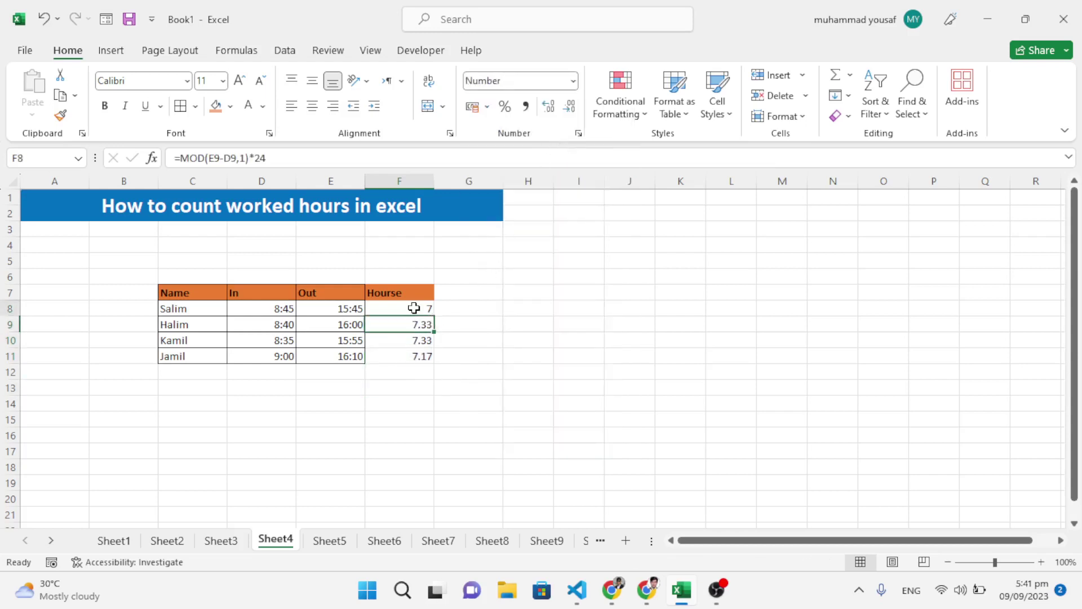
{"action": "left_click", "coordinate": [345, 340]}
{"action": "left_click", "coordinate": [281, 340]}
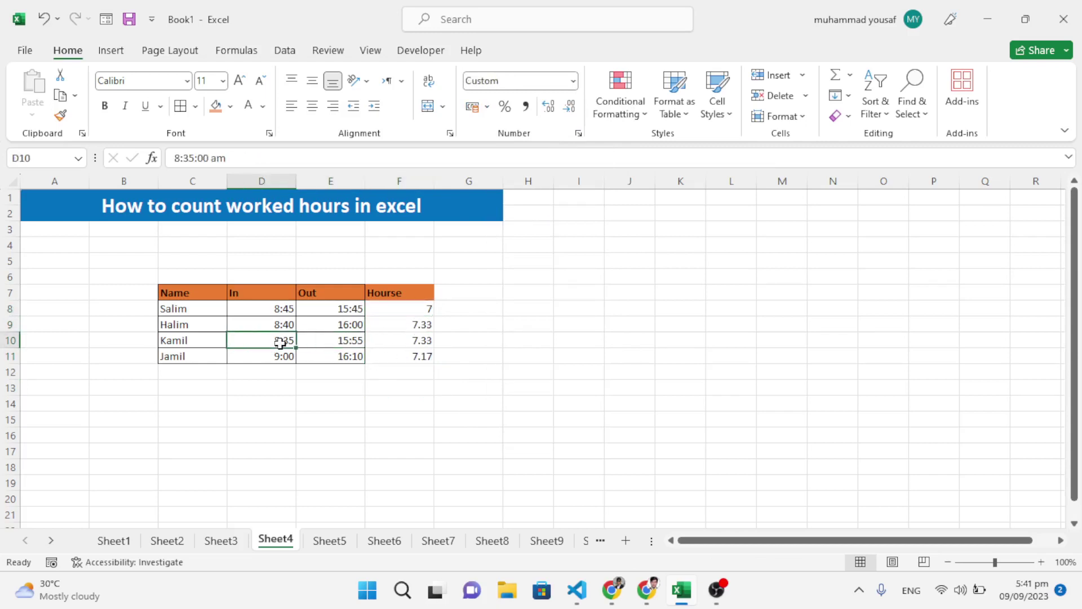
On Sheet5, start a data import that uses a web page as its source
{"action": "left_click", "coordinate": [330, 541]}
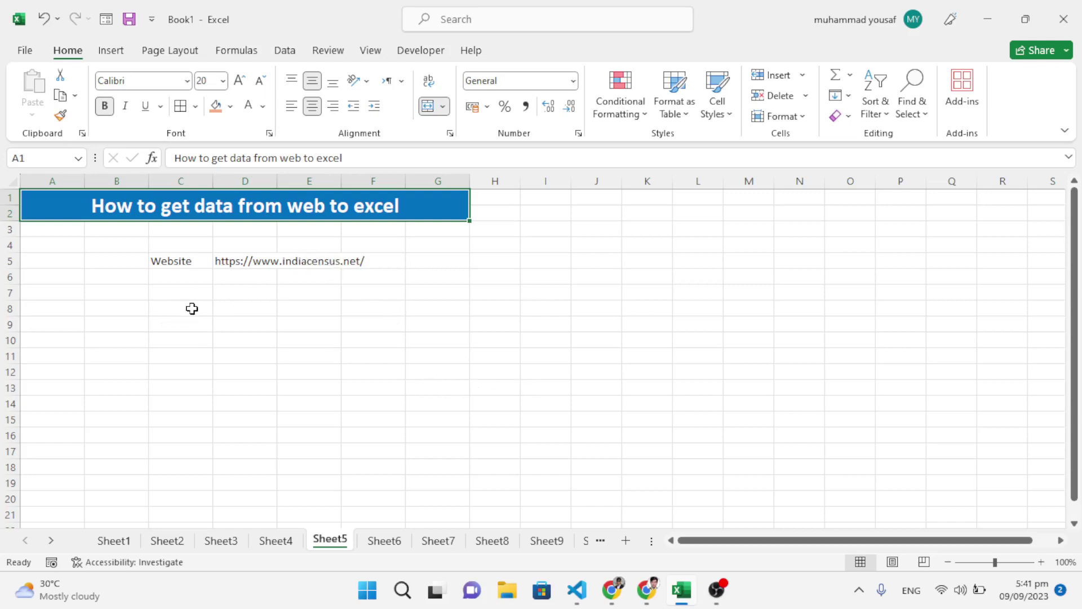
{"action": "left_click", "coordinate": [288, 52]}
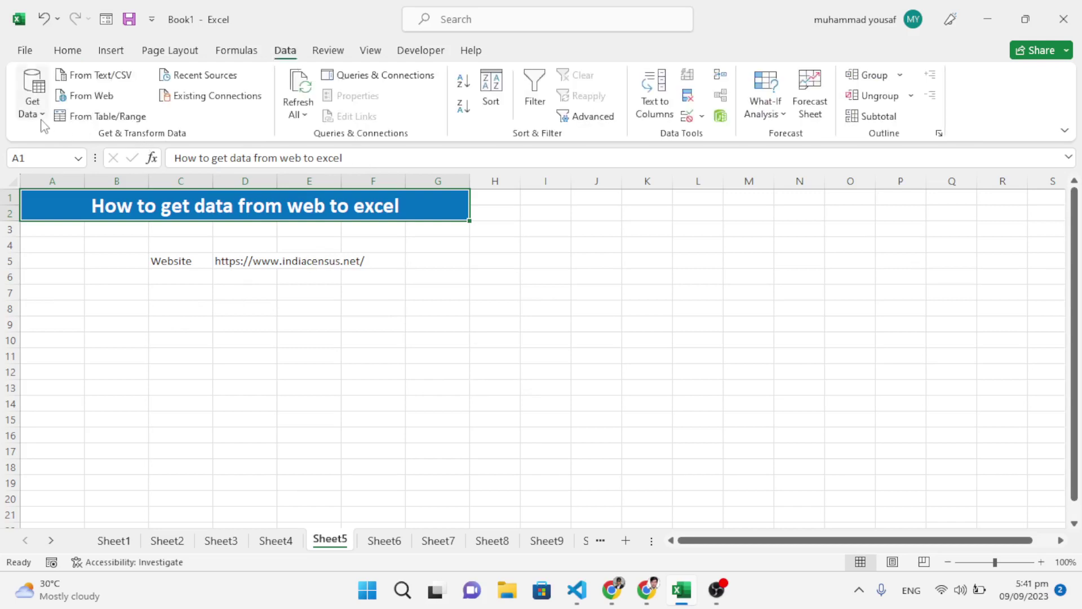
{"action": "left_click", "coordinate": [32, 96]}
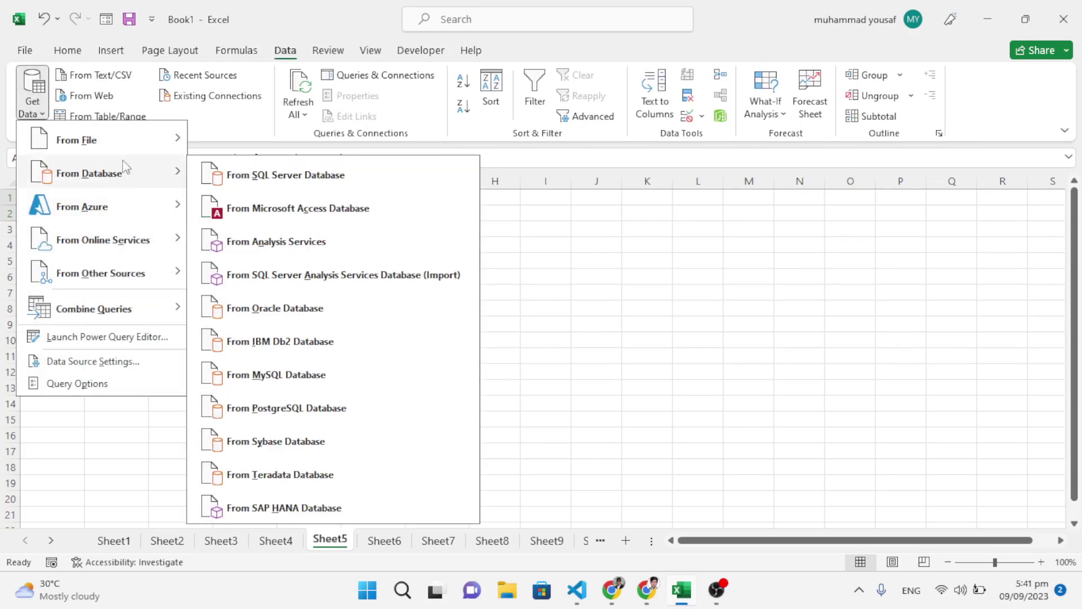
{"action": "mouse_move", "coordinate": [135, 166]}
{"action": "mouse_move", "coordinate": [151, 224]}
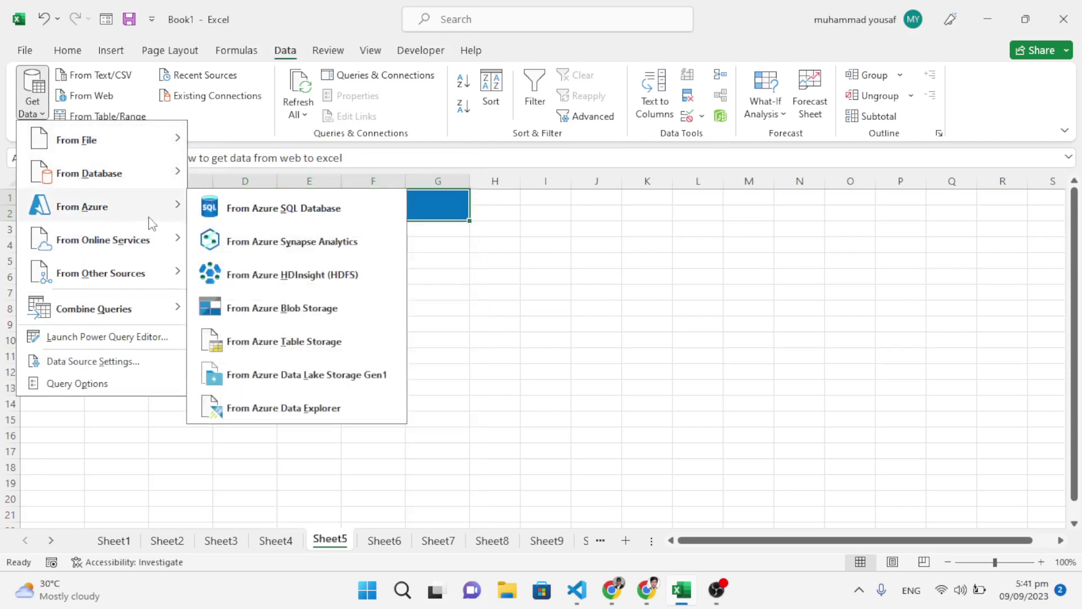
{"action": "mouse_move", "coordinate": [163, 254]}
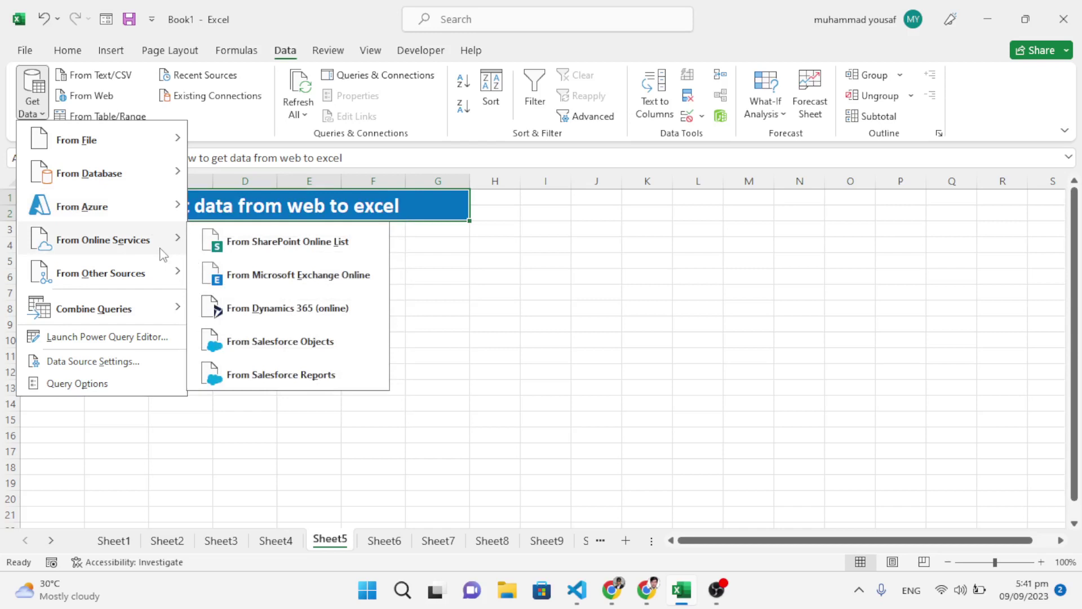
{"action": "mouse_move", "coordinate": [167, 282]}
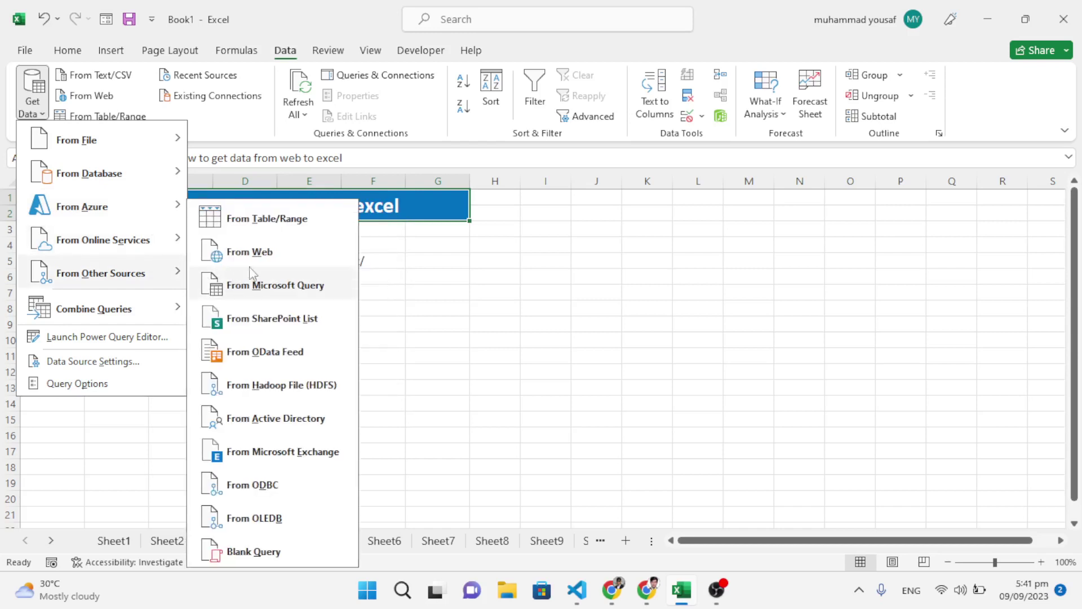
{"action": "left_click", "coordinate": [278, 252]}
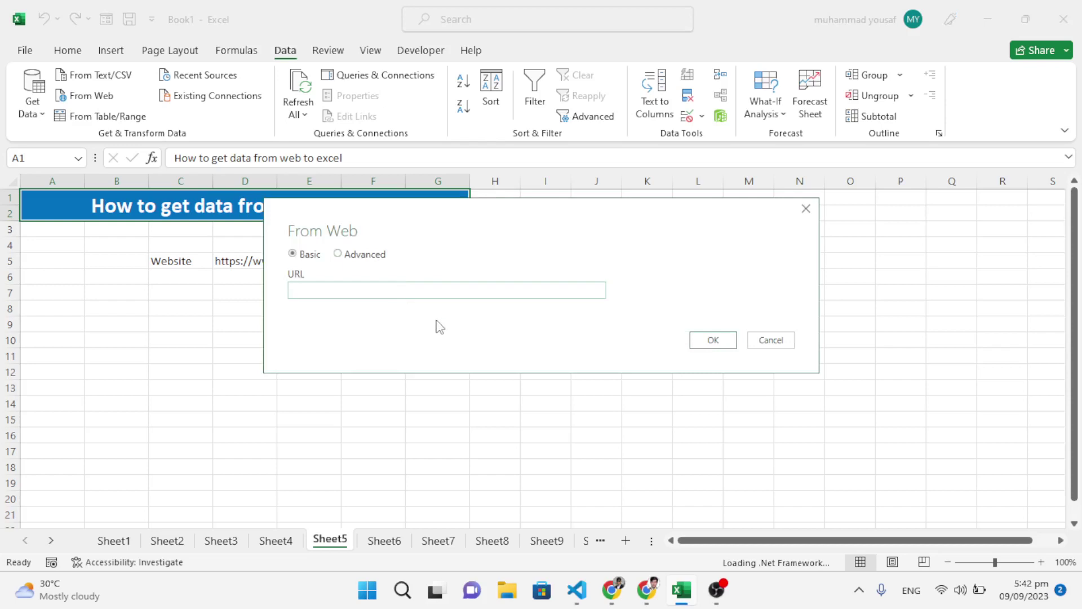
{"action": "left_click", "coordinate": [654, 592]}
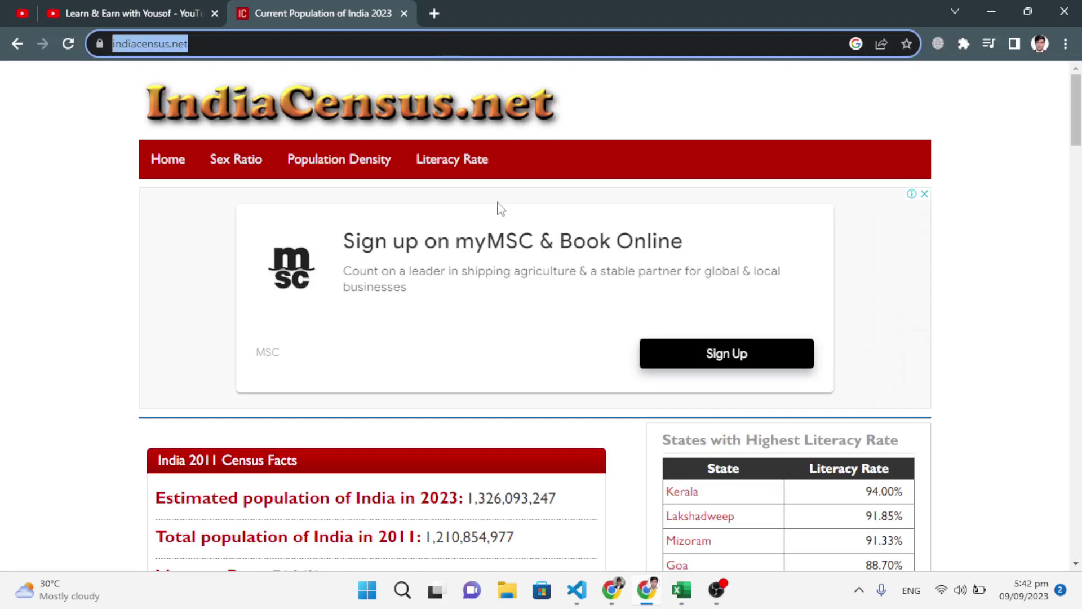
{"action": "left_click", "coordinate": [682, 590]}
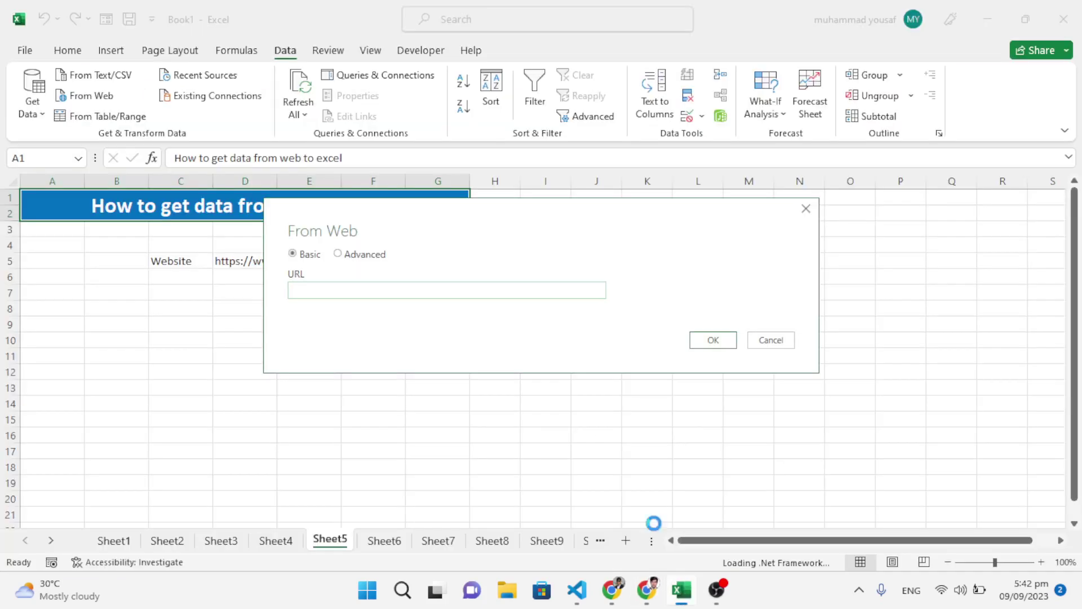
{"action": "left_click", "coordinate": [516, 288]}
{"action": "type", "text": "https://www.indiacensus.net/"}
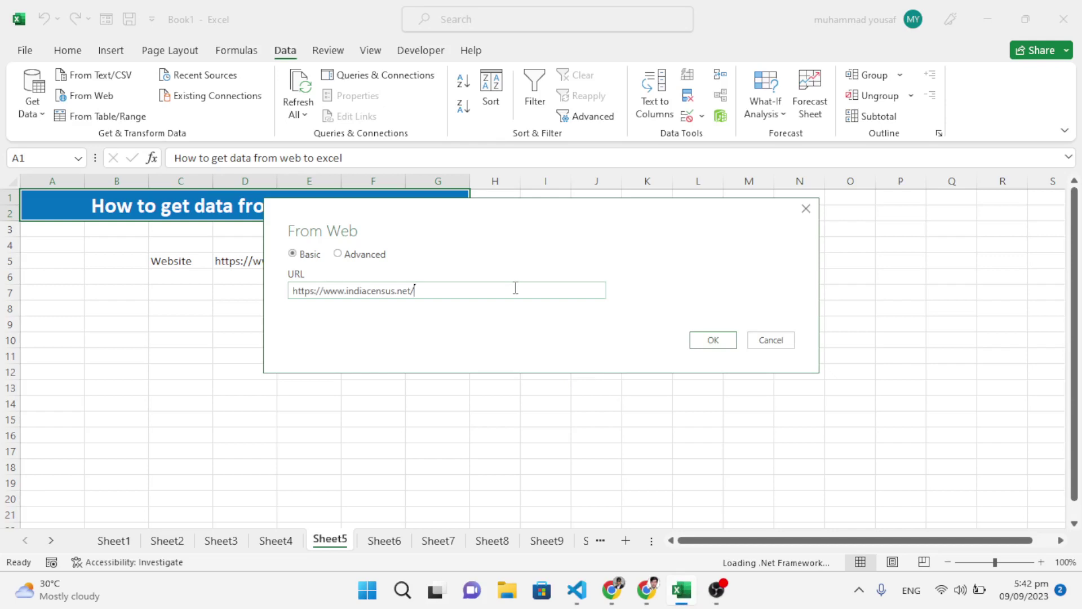
{"action": "left_click", "coordinate": [711, 342]}
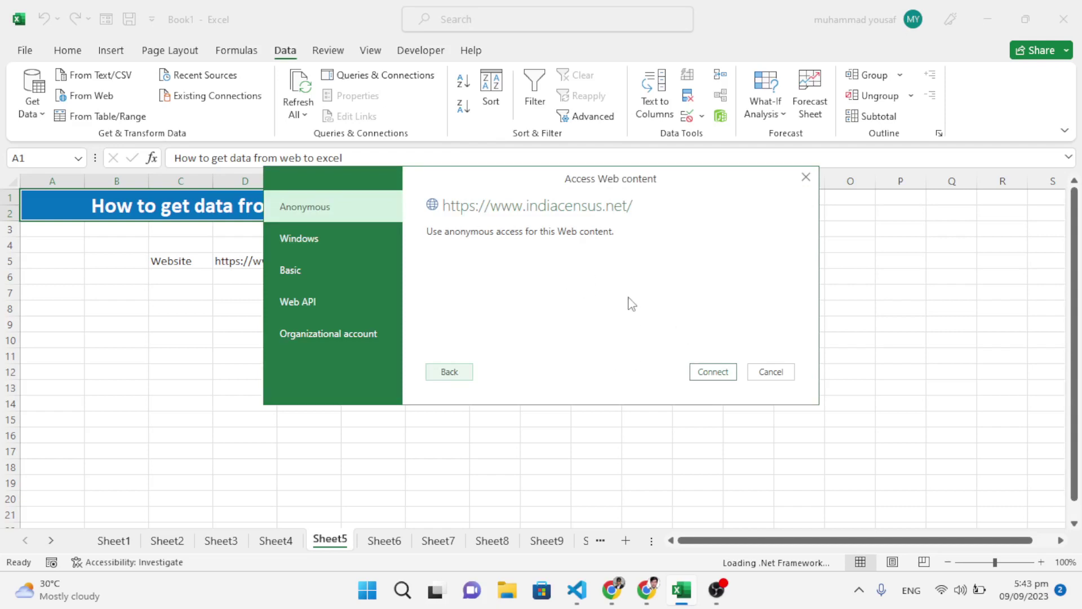
{"action": "left_click", "coordinate": [713, 379]}
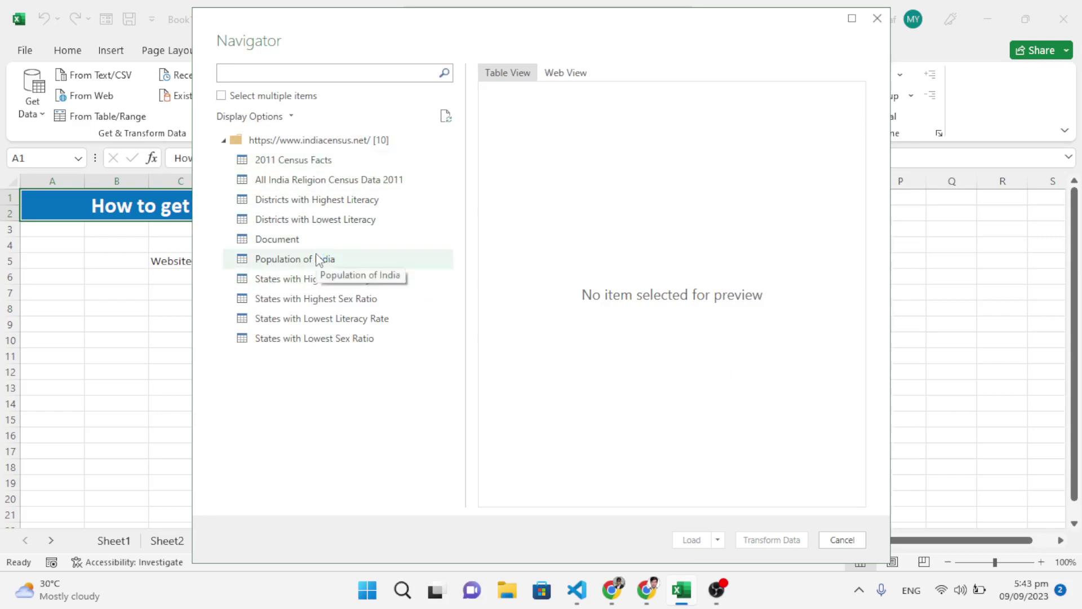
Choose the 2011 Census Facts table and open the options for where to load it
{"action": "left_click", "coordinate": [314, 161]}
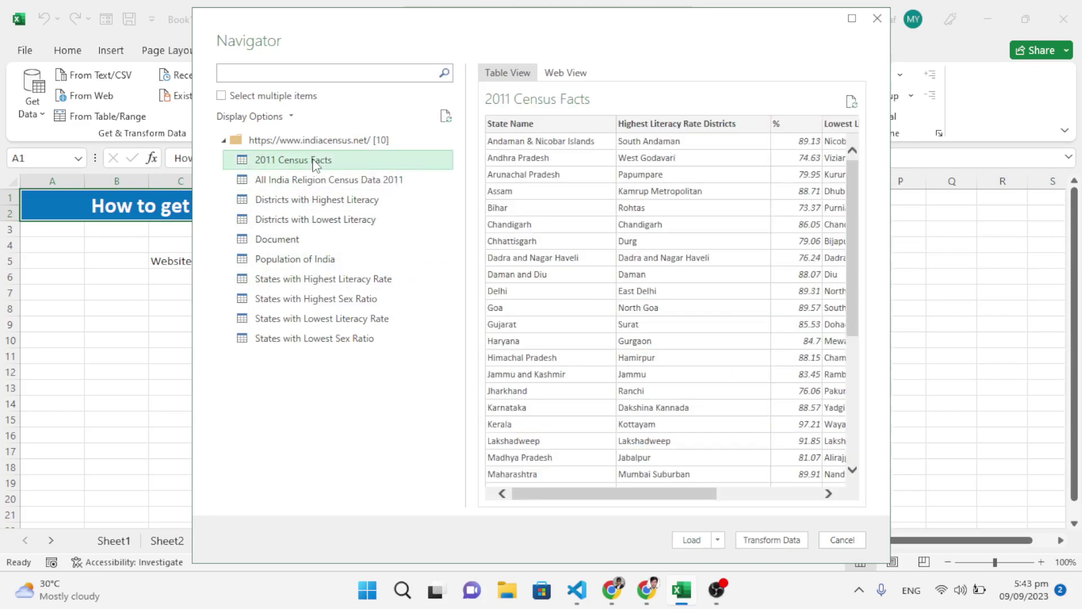
{"action": "left_click", "coordinate": [718, 540]}
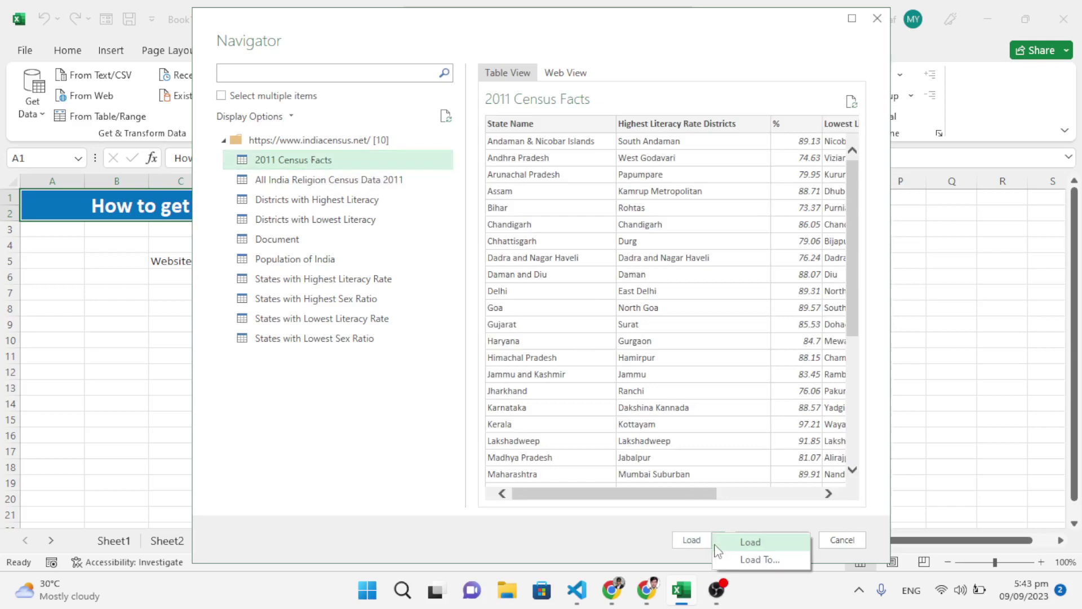
{"action": "left_click", "coordinate": [745, 558]}
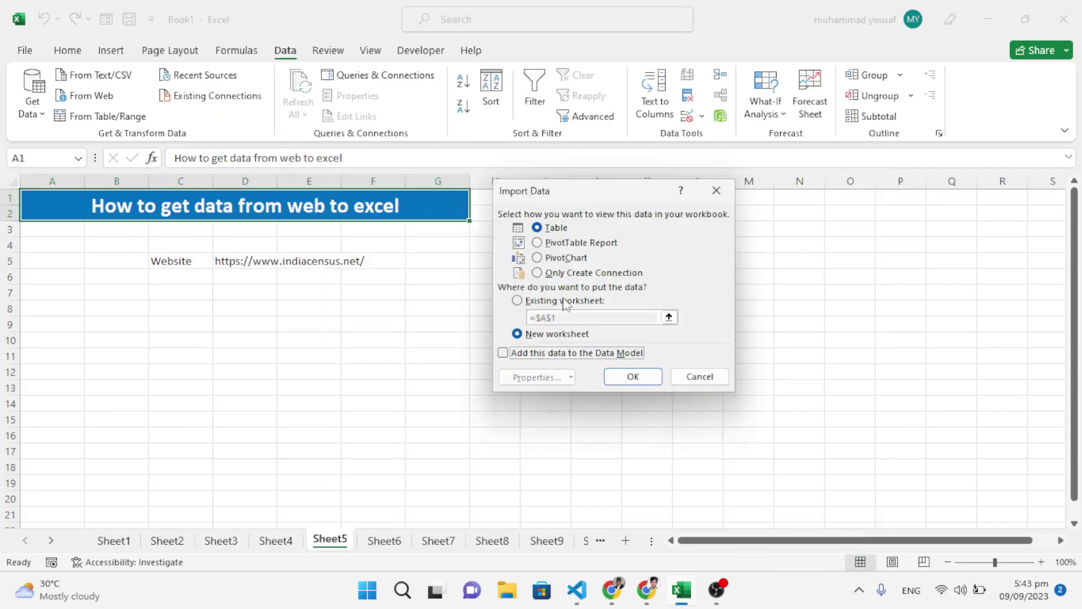
Load the census data as a table into the existing worksheet, starting at cell C8 of Sheet5
{"action": "left_click", "coordinate": [517, 301]}
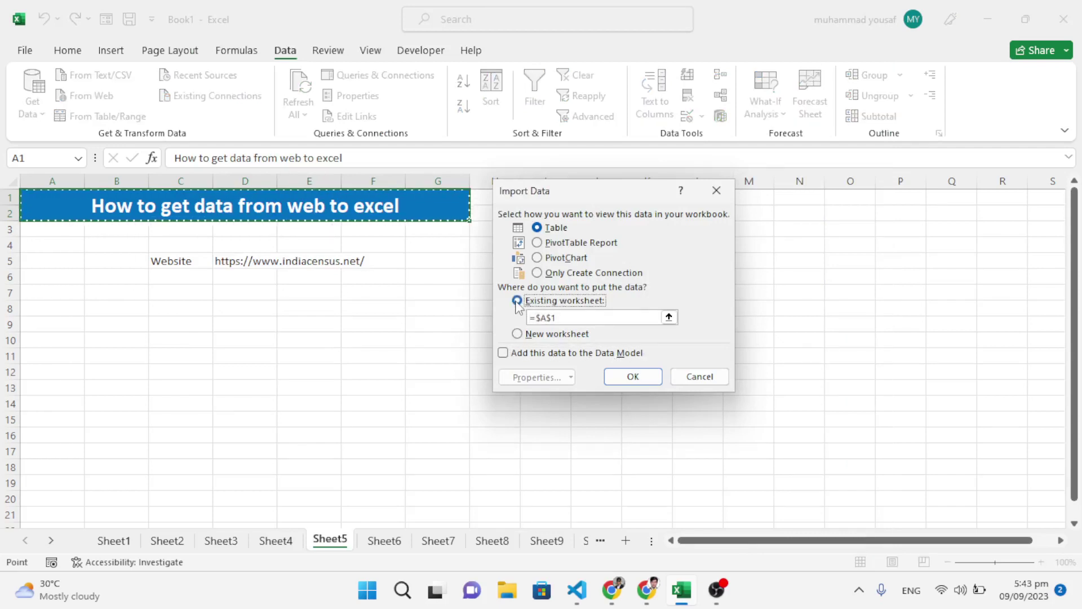
{"action": "left_click", "coordinate": [558, 317]}
{"action": "left_click", "coordinate": [569, 318]}
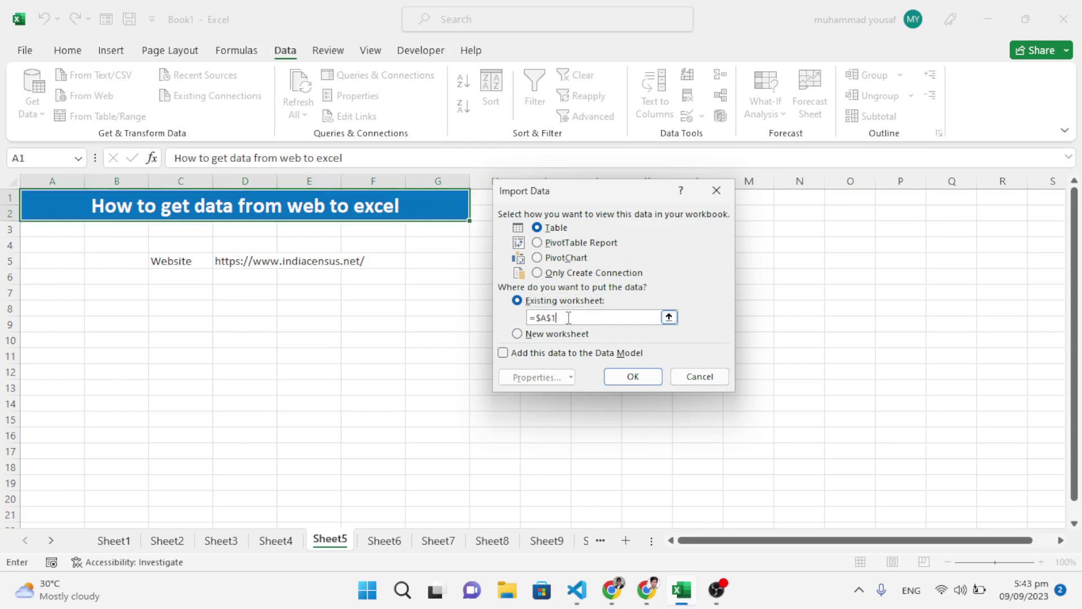
{"action": "left_click_drag", "start_coordinate": [564, 317], "coordinate": [533, 315]}
{"action": "key", "text": "BackSpace"}
{"action": "left_click", "coordinate": [162, 314]}
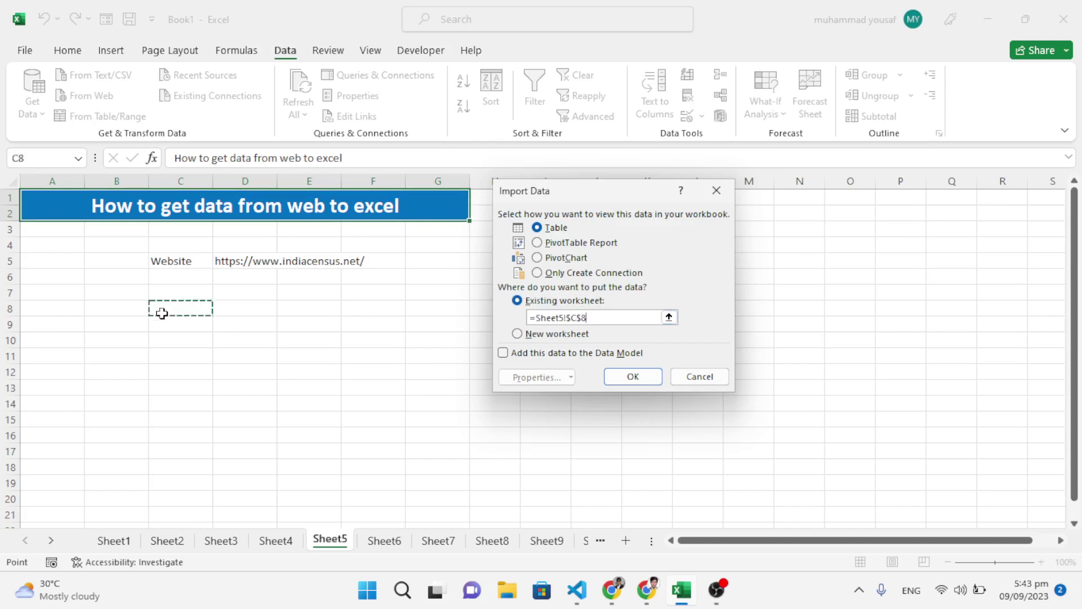
{"action": "left_click", "coordinate": [622, 376]}
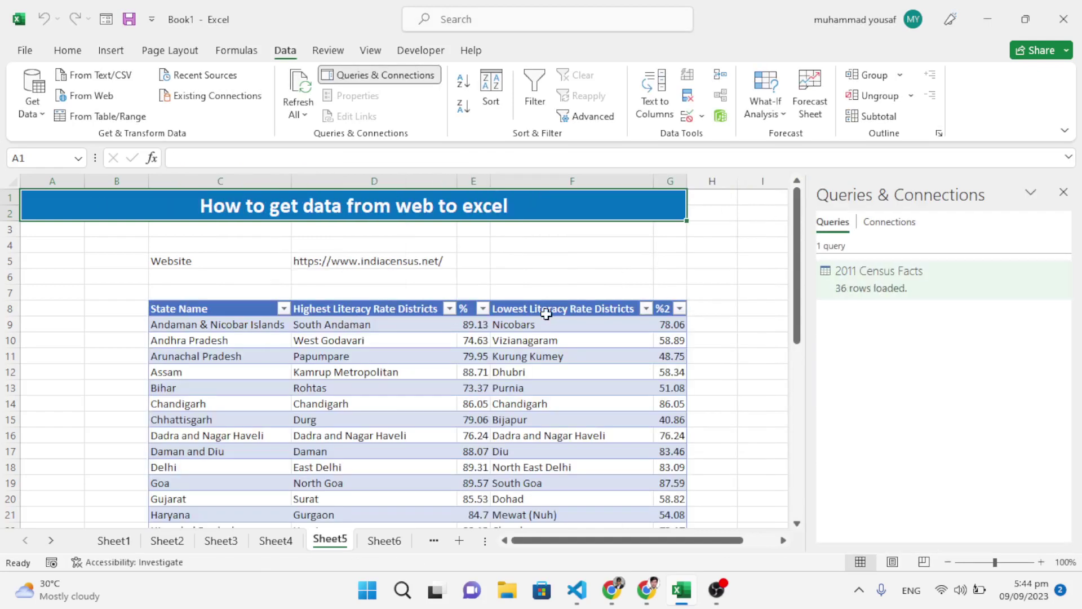
{"action": "left_click_drag", "start_coordinate": [800, 326], "coordinate": [797, 516]}
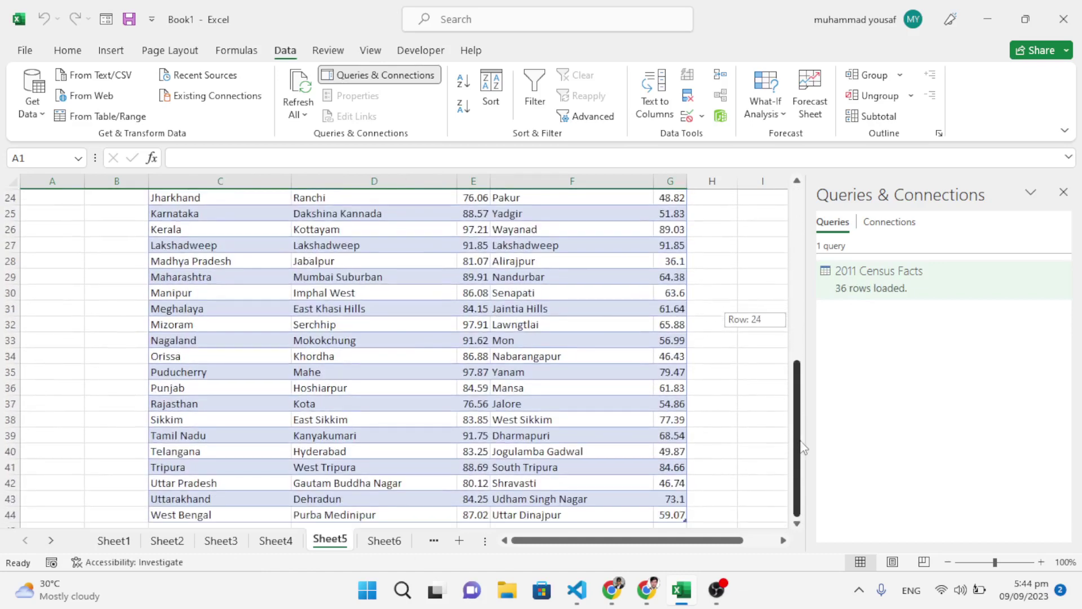
{"action": "left_click_drag", "start_coordinate": [803, 448], "coordinate": [800, 297]}
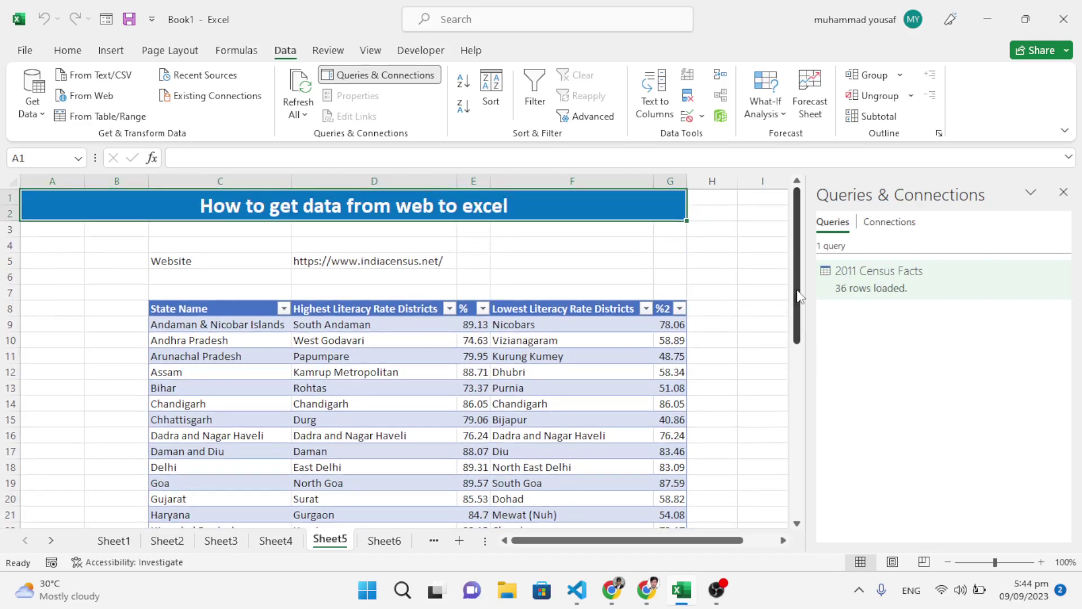
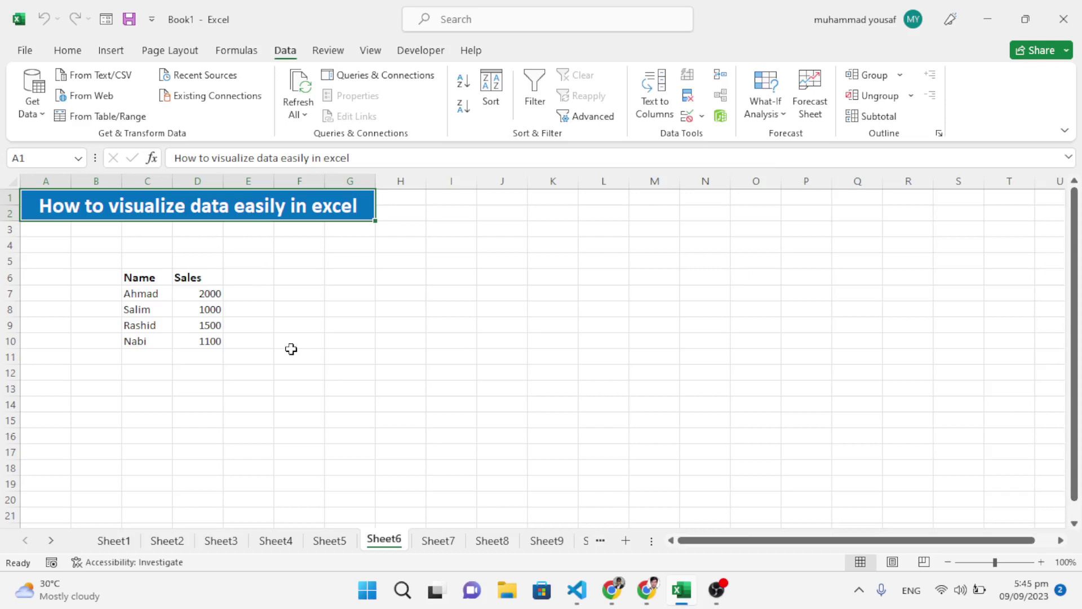
Convert the Name and Sales data in C6:D10 of Sheet6 into a table with headers
{"action": "left_click_drag", "start_coordinate": [158, 279], "coordinate": [210, 345]}
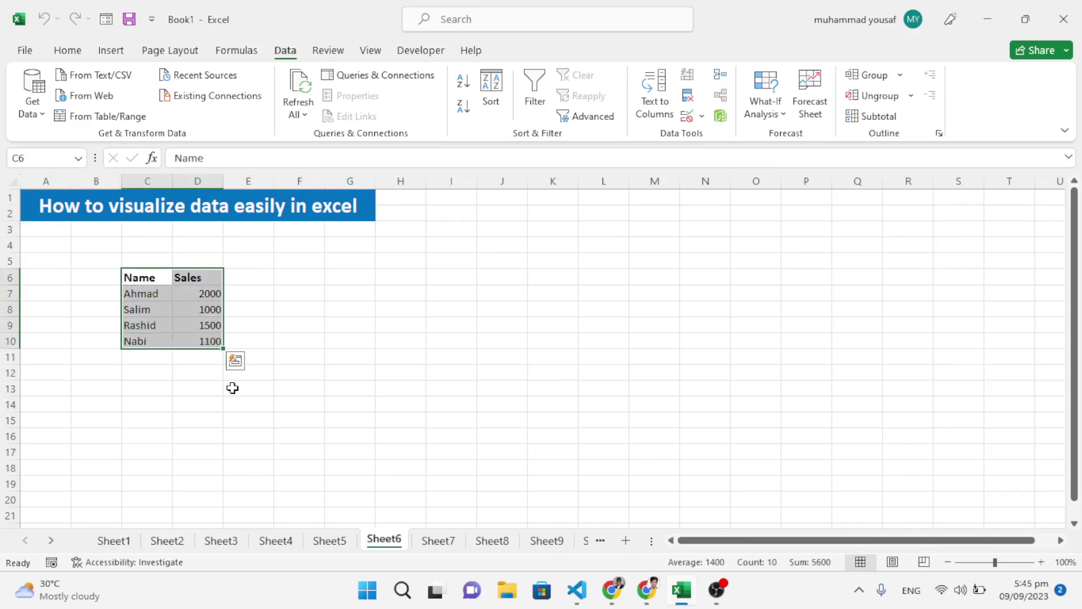
{"action": "key", "text": "ctrl+t"}
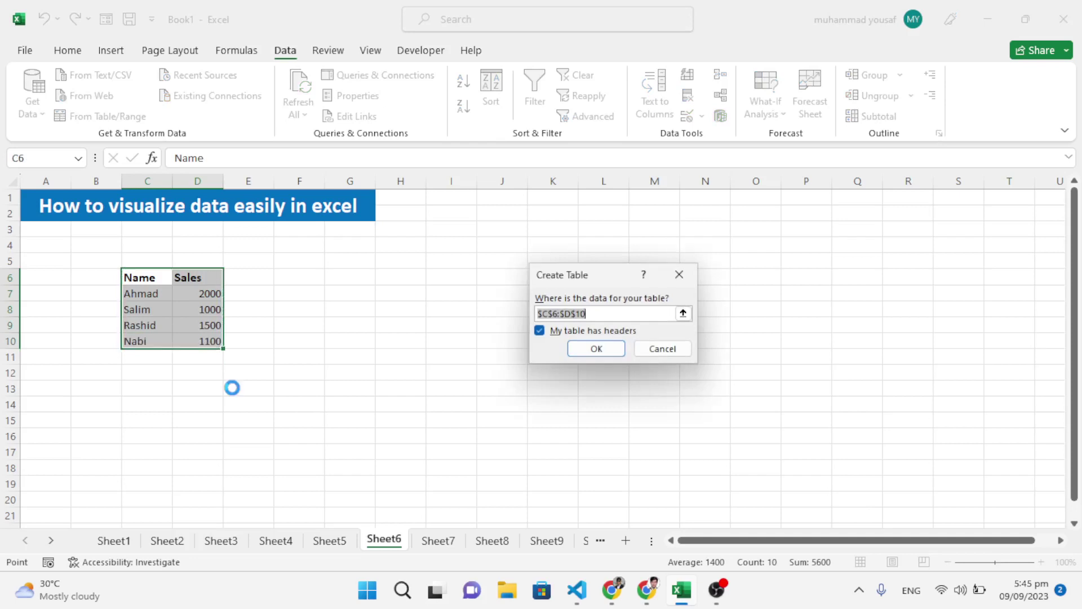
{"action": "key", "text": "Return"}
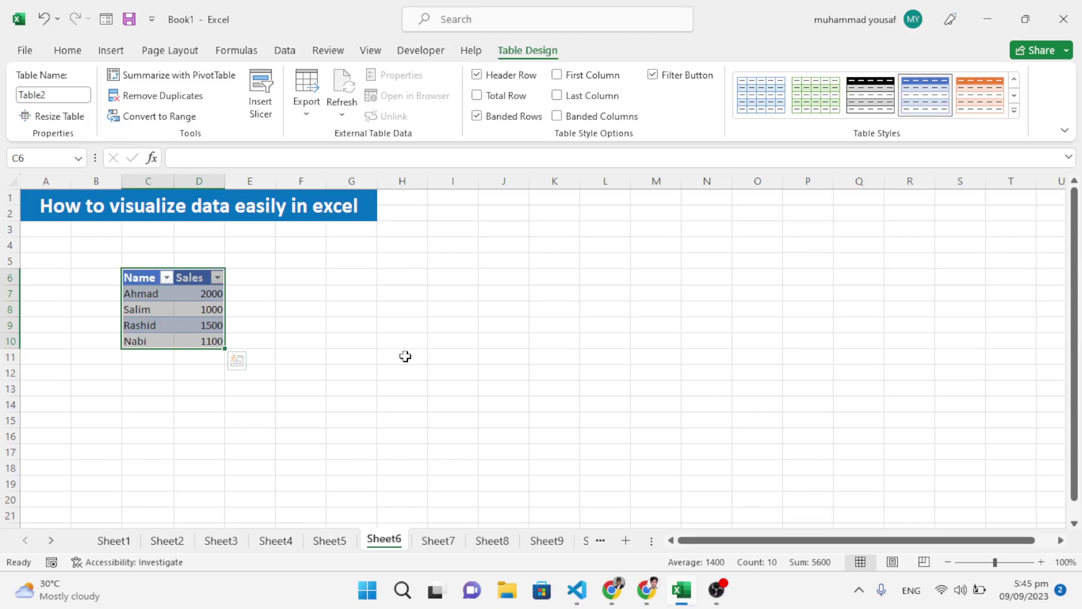
Insert a doughnut chart of the Sales table and move it slightly closer to the data
{"action": "key", "text": "alt"}
{"action": "key", "text": "n"}
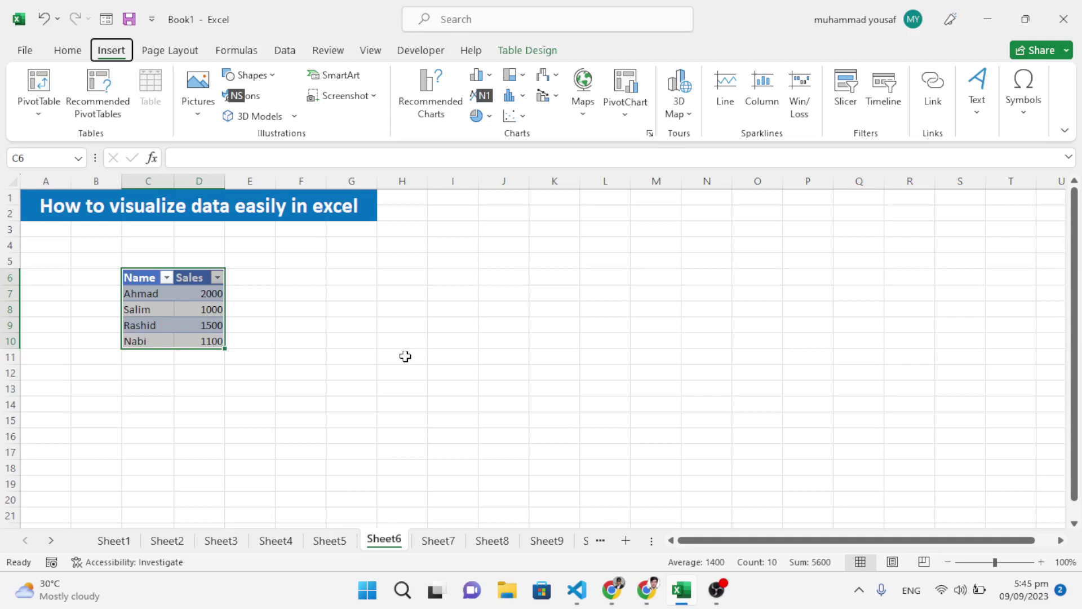
{"action": "left_click", "coordinate": [217, 309]}
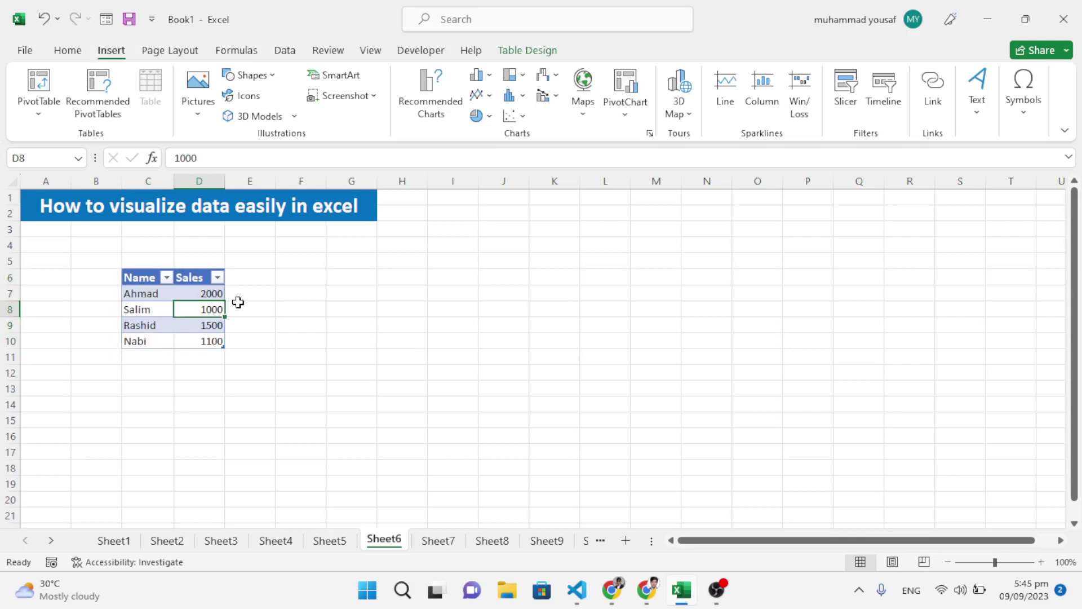
{"action": "key", "text": "alt+n"}
{"action": "key", "text": "q"}
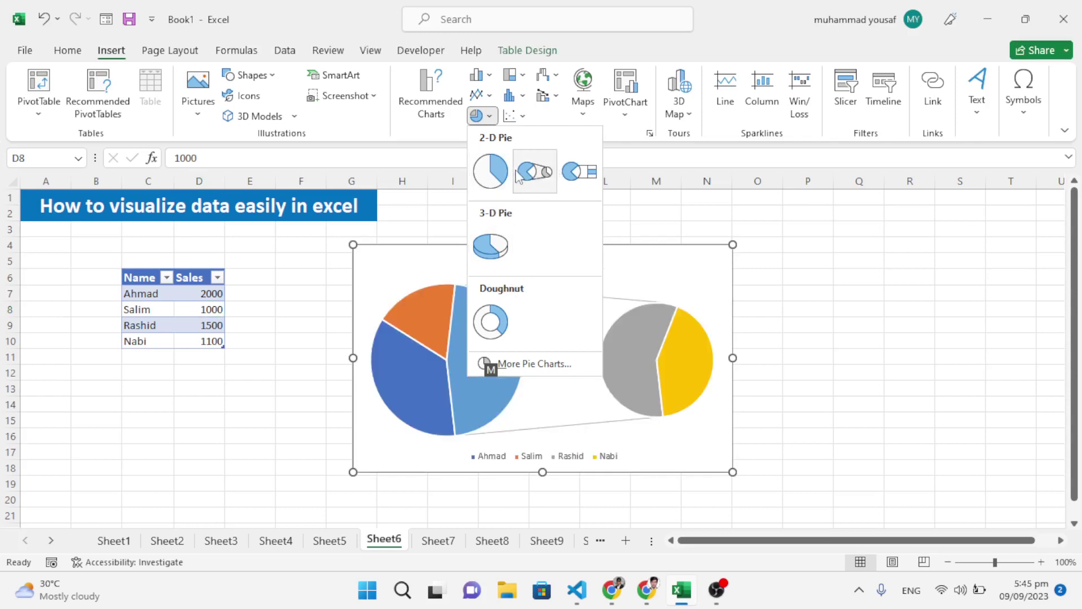
{"action": "left_click", "coordinate": [491, 323]}
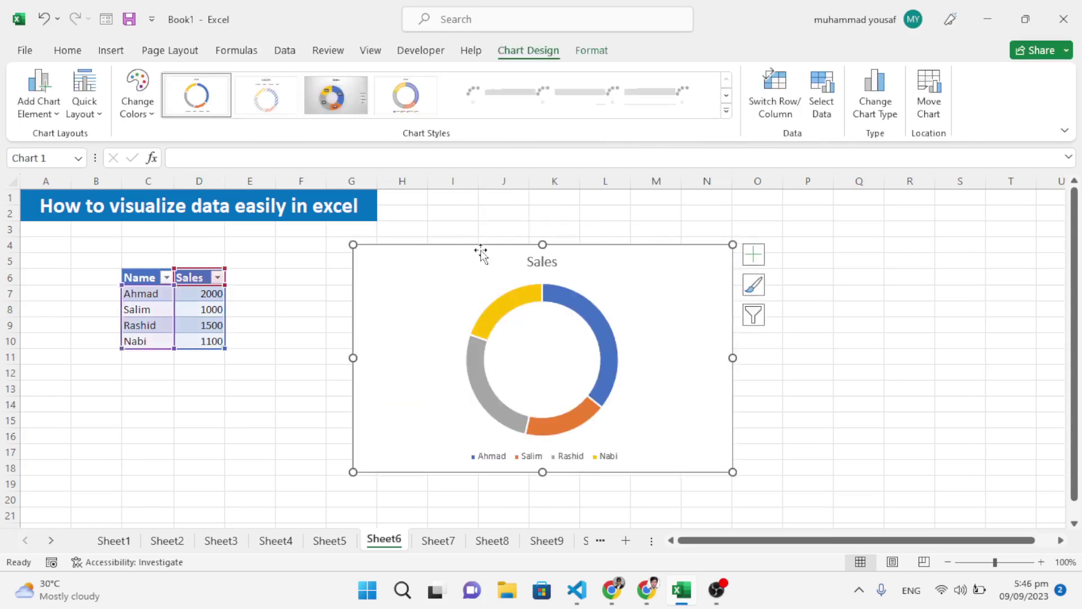
{"action": "left_click_drag", "start_coordinate": [475, 257], "coordinate": [451, 258]}
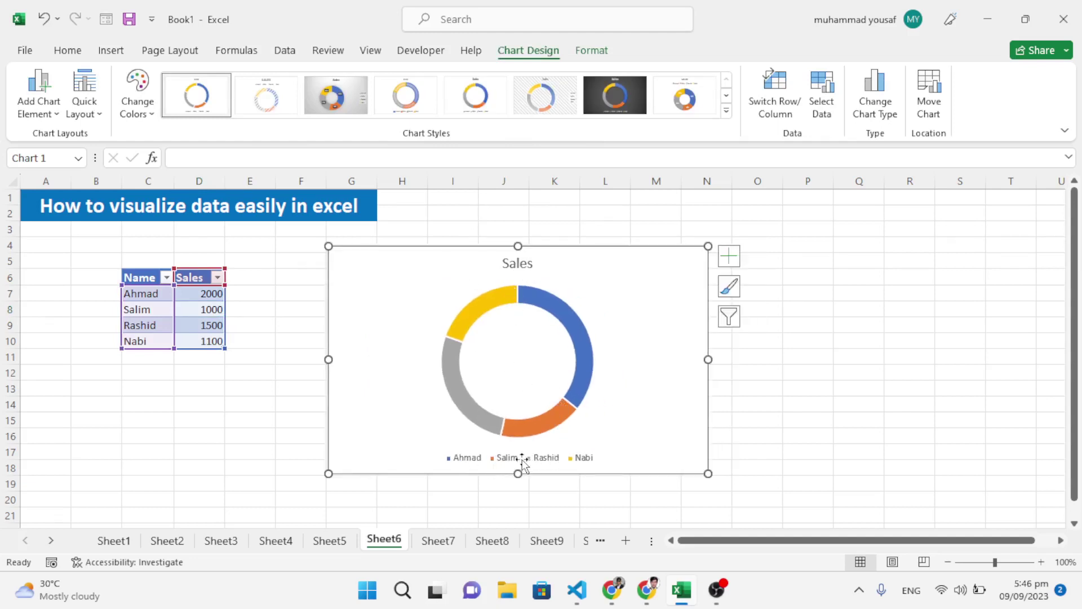
{"action": "left_click", "coordinate": [580, 347]}
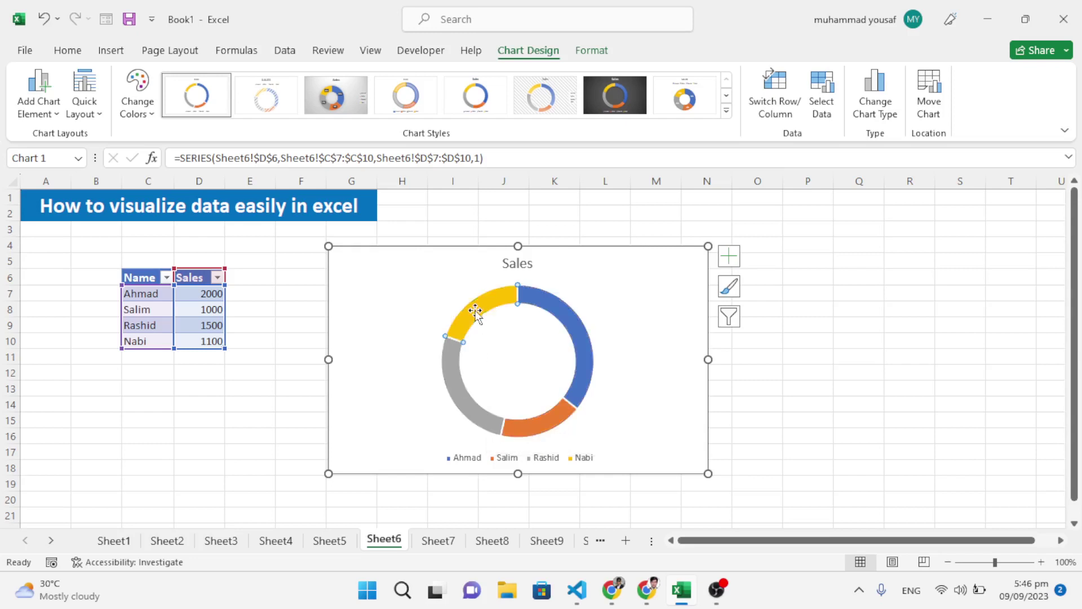
{"action": "left_click", "coordinate": [792, 356]}
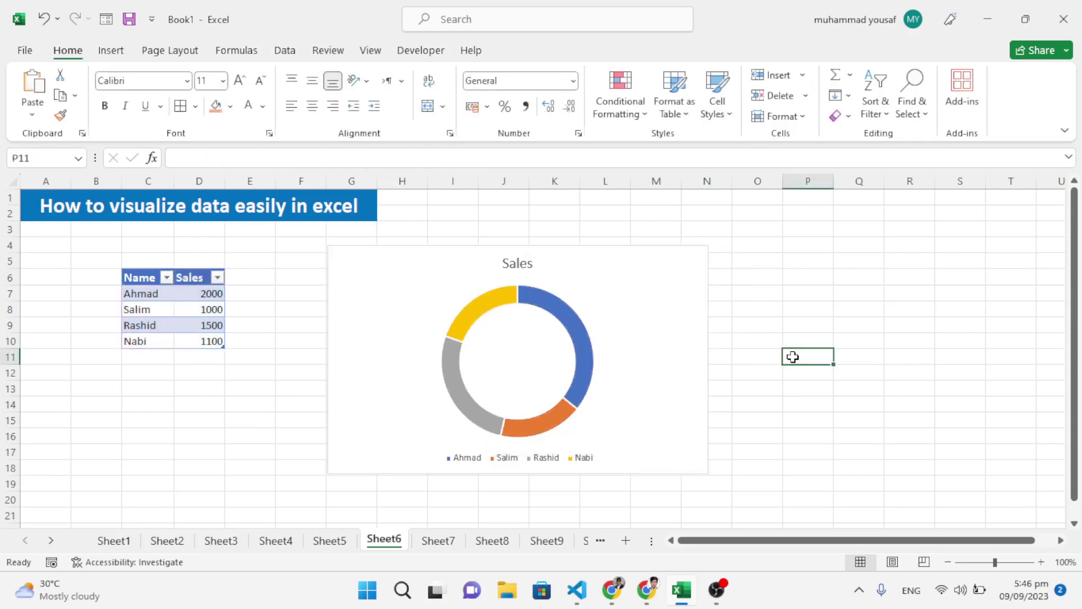
On Sheet7, fill the Percentage column for the marks in E9:E15 using Quick Analysis % Total by row, and check the formula in F9
{"action": "left_click", "coordinate": [438, 540]}
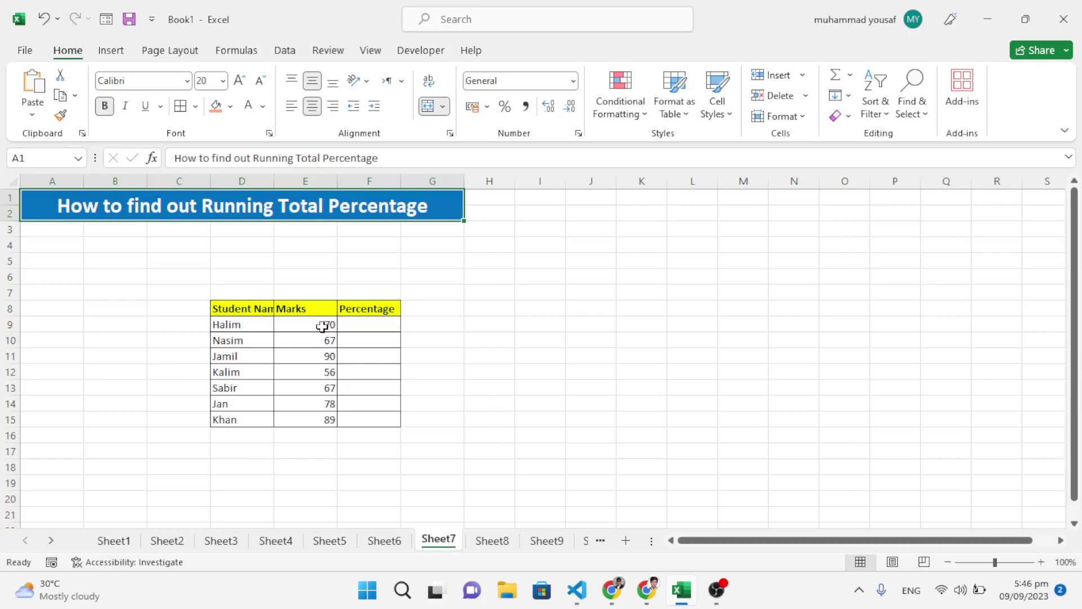
{"action": "left_click_drag", "start_coordinate": [321, 332], "coordinate": [326, 420]}
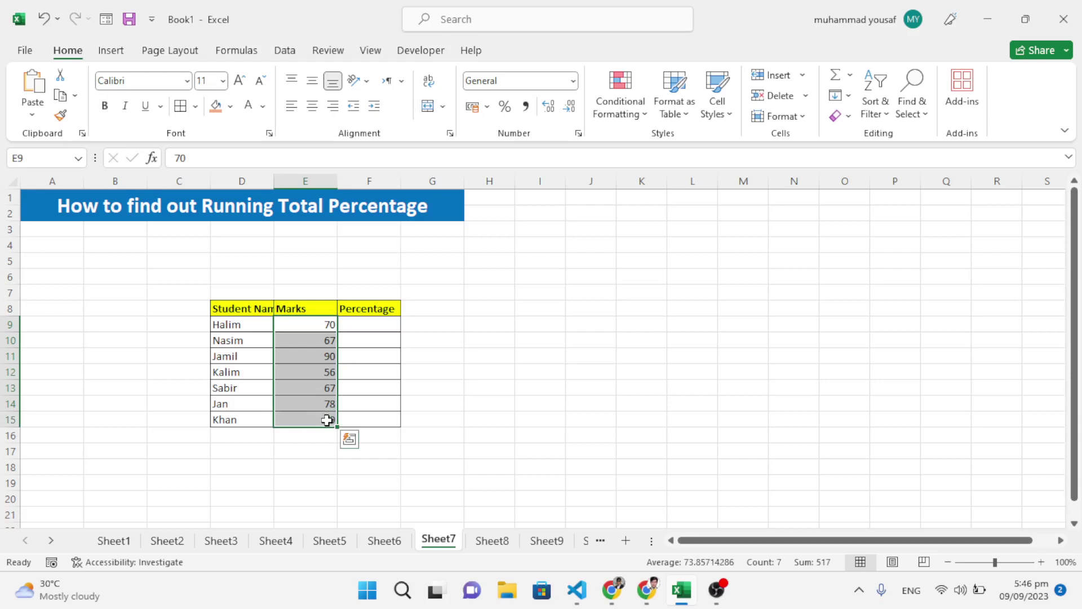
{"action": "left_click", "coordinate": [349, 439]}
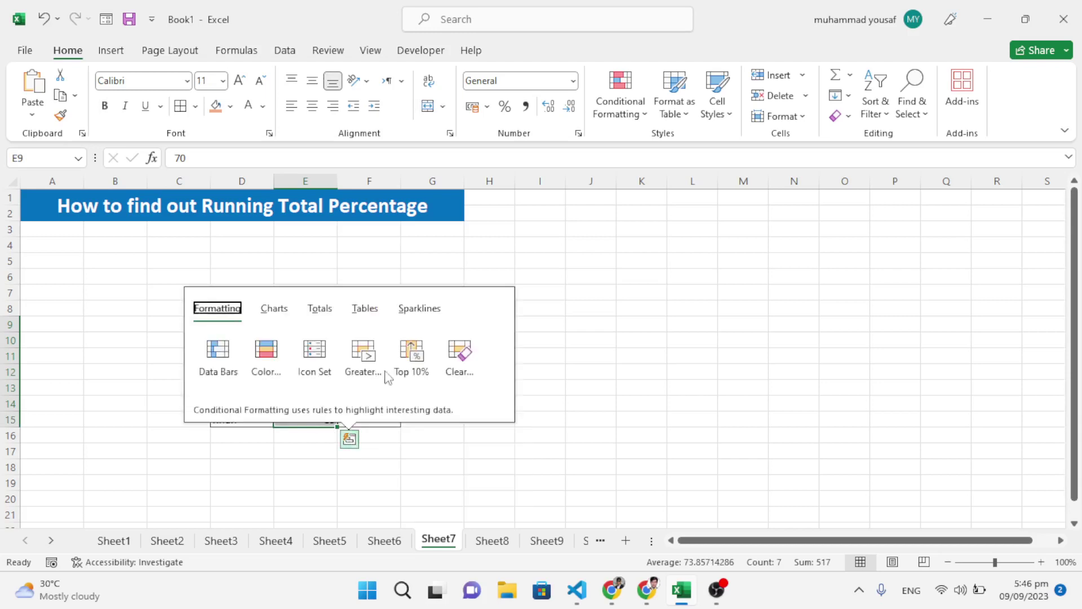
{"action": "left_click", "coordinate": [318, 312]}
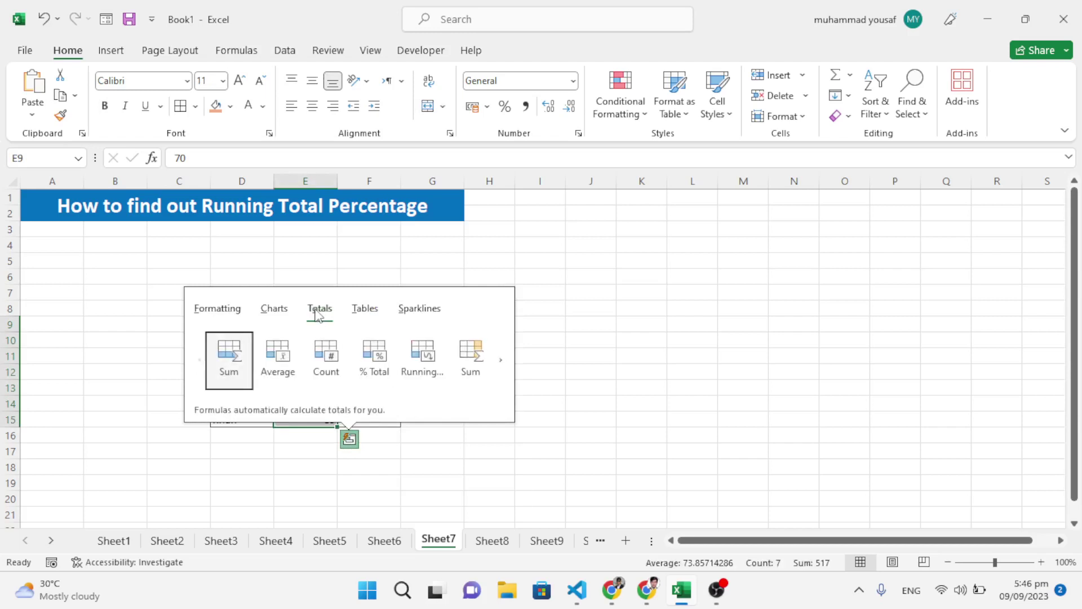
{"action": "left_click", "coordinate": [500, 362]}
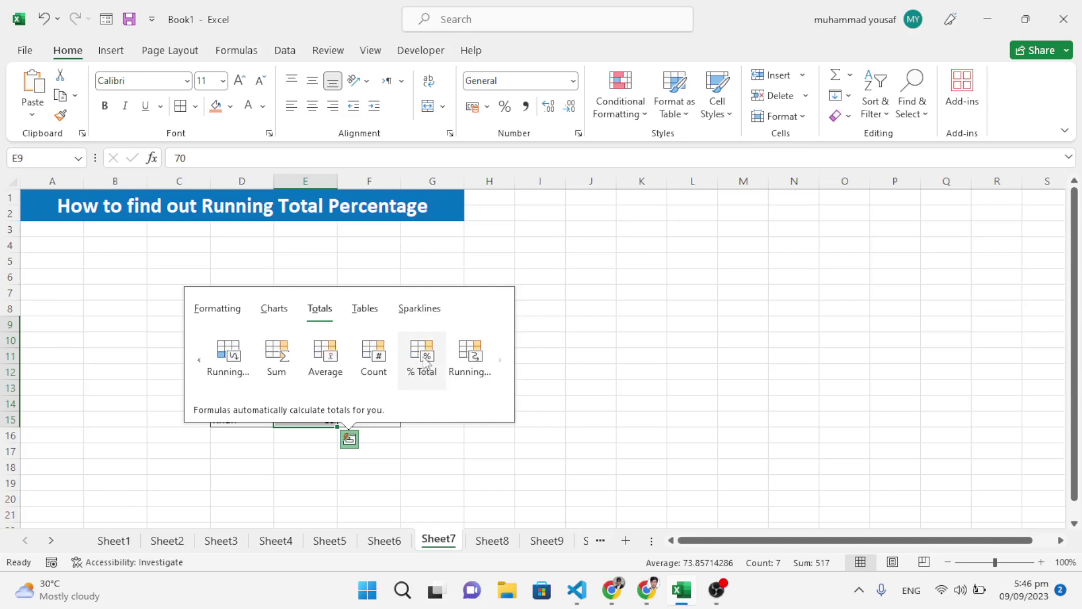
{"action": "left_click", "coordinate": [423, 360]}
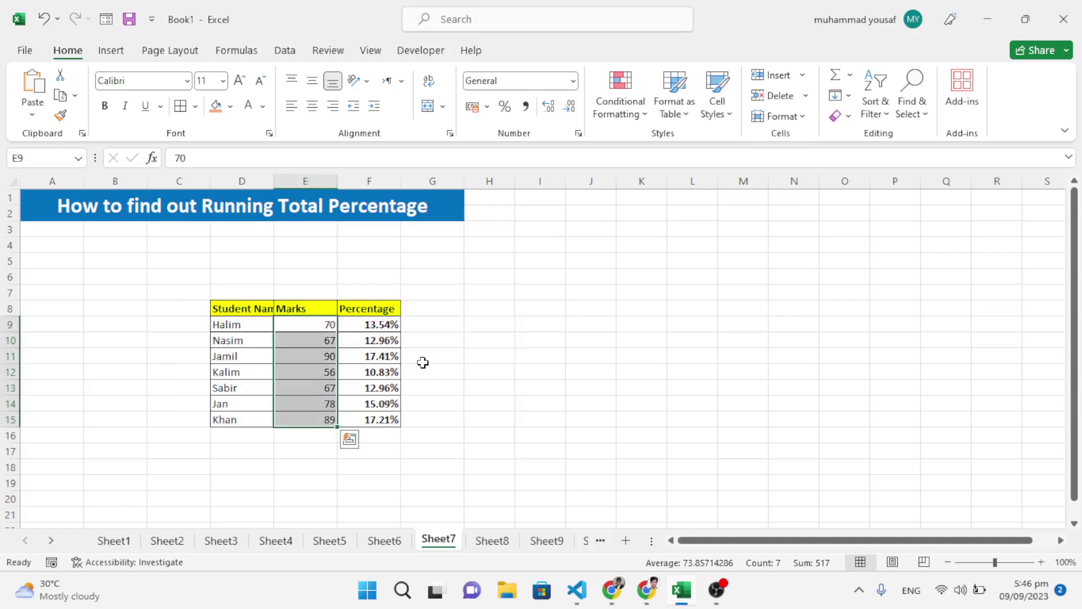
{"action": "left_click", "coordinate": [383, 327]}
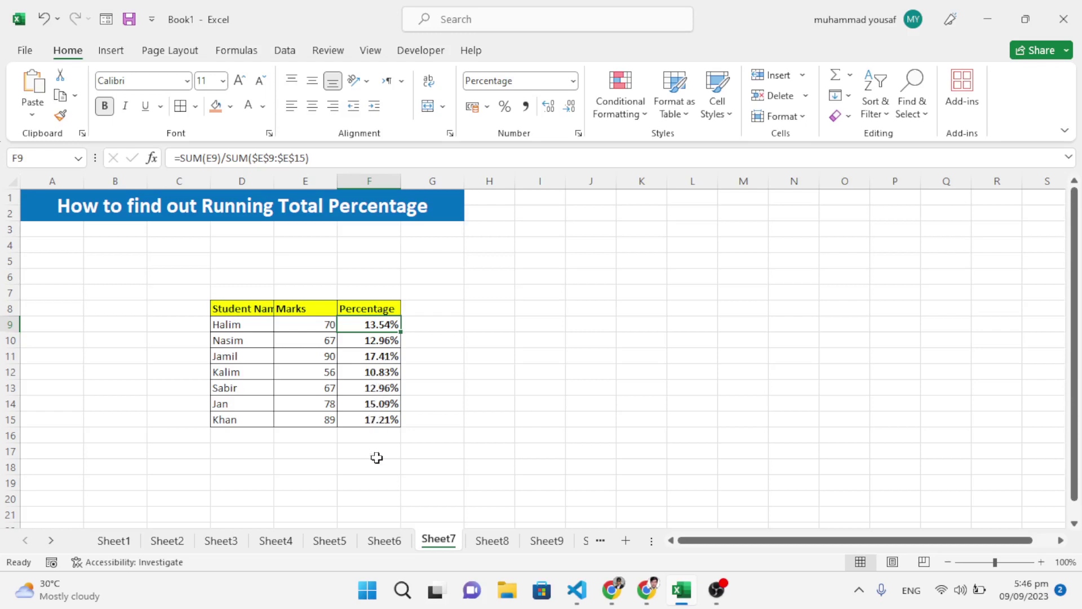
On Sheet8, enter =PROPER(C6) in D6 to convert the first name entry to proper case
{"action": "left_click", "coordinate": [493, 540]}
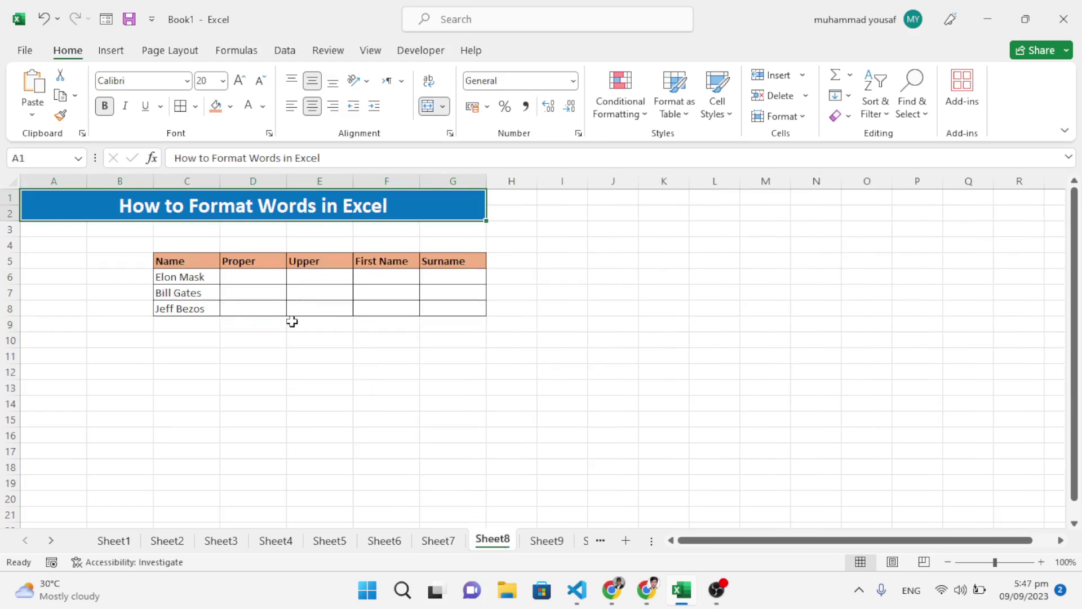
{"action": "left_click", "coordinate": [261, 275]}
{"action": "type", "text": "=pros"}
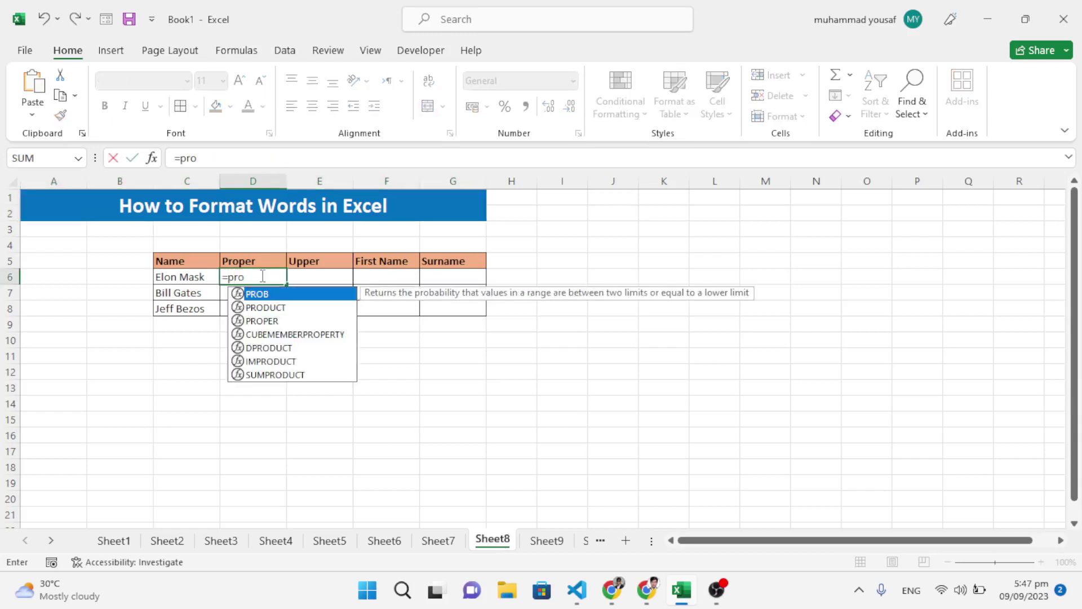
{"action": "key", "text": "BackSpace"}
{"action": "type", "text": "p"}
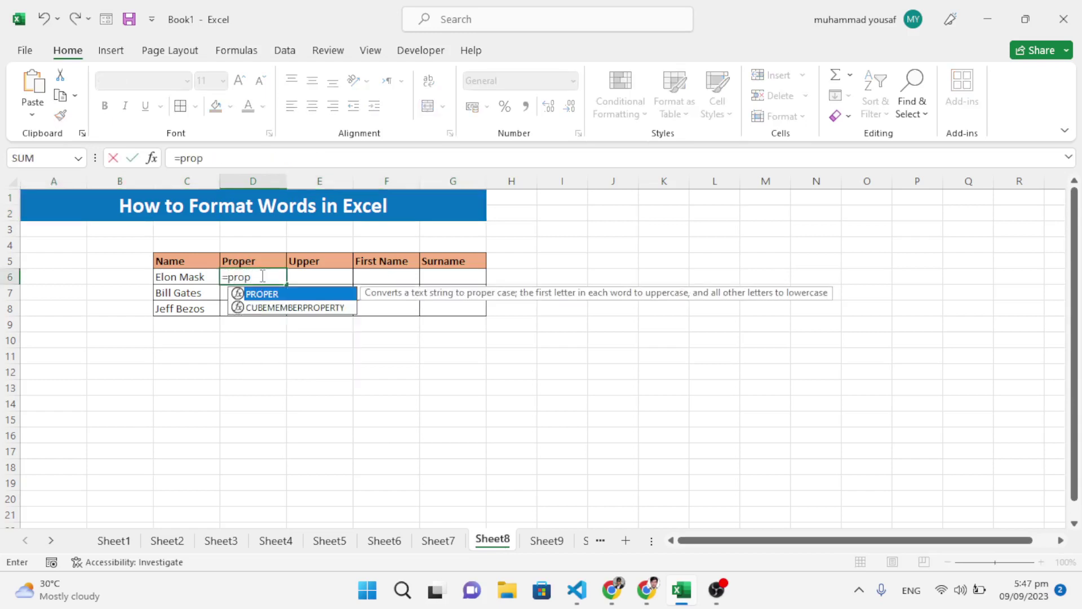
{"action": "key", "text": "Tab"}
{"action": "left_click", "coordinate": [192, 278]}
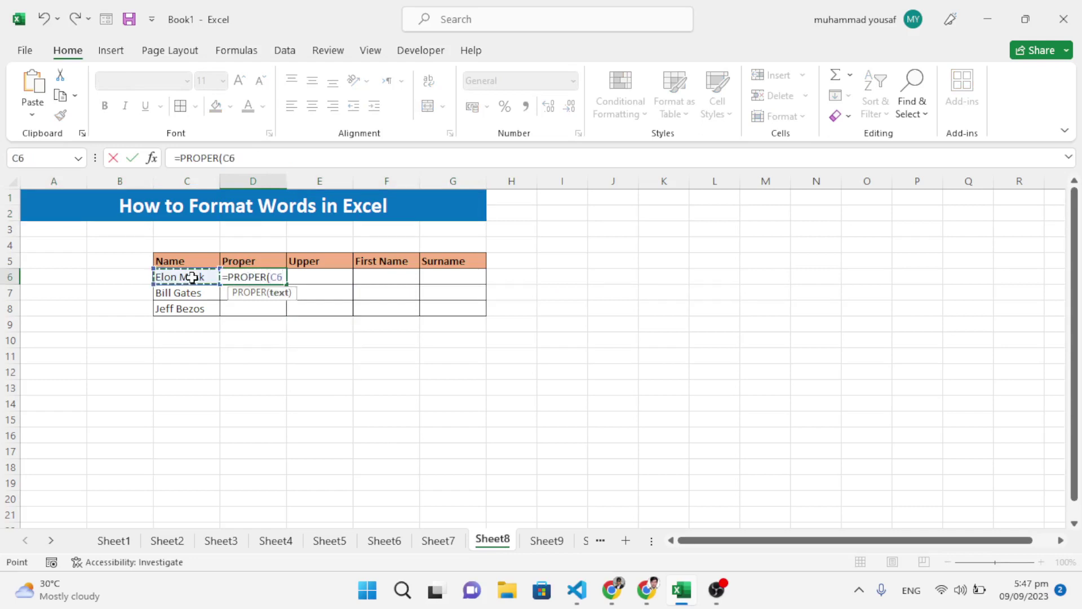
{"action": "type", "text": ")"}
{"action": "key", "text": "Return"}
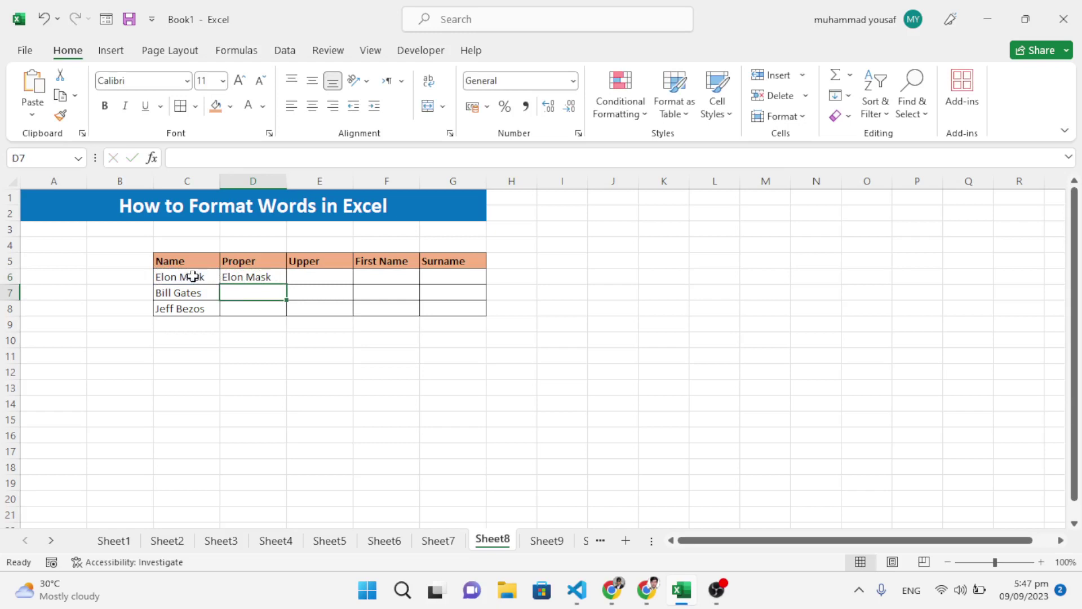
Enter an UPPER formula referencing C6 in E6 to show the first name entry in capitals
{"action": "left_click", "coordinate": [309, 276]}
{"action": "type", "text": "="}
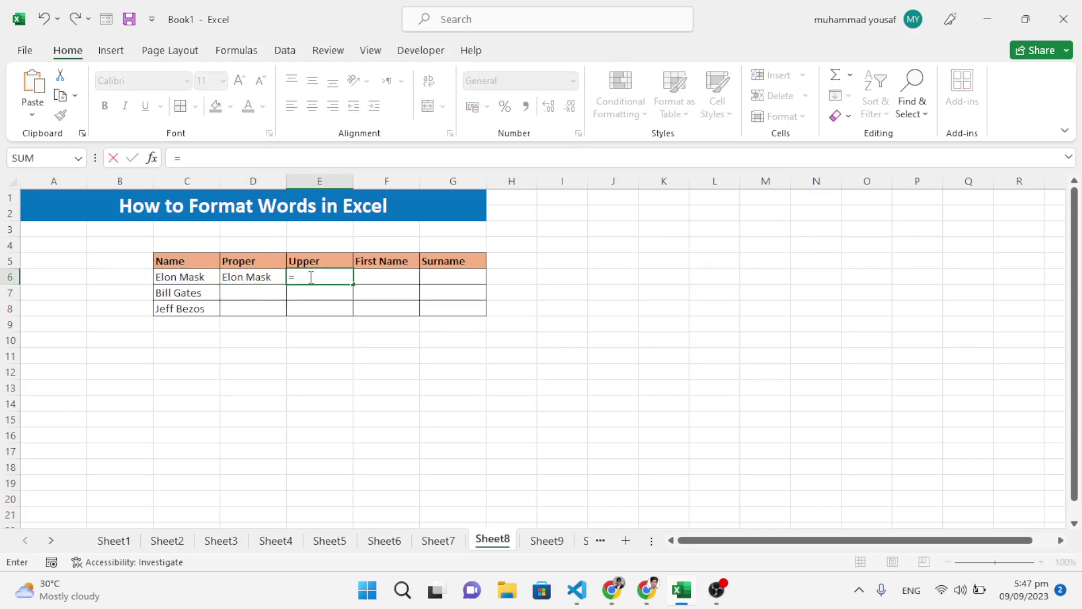
{"action": "type", "text": "upp"}
{"action": "key", "text": "Tab"}
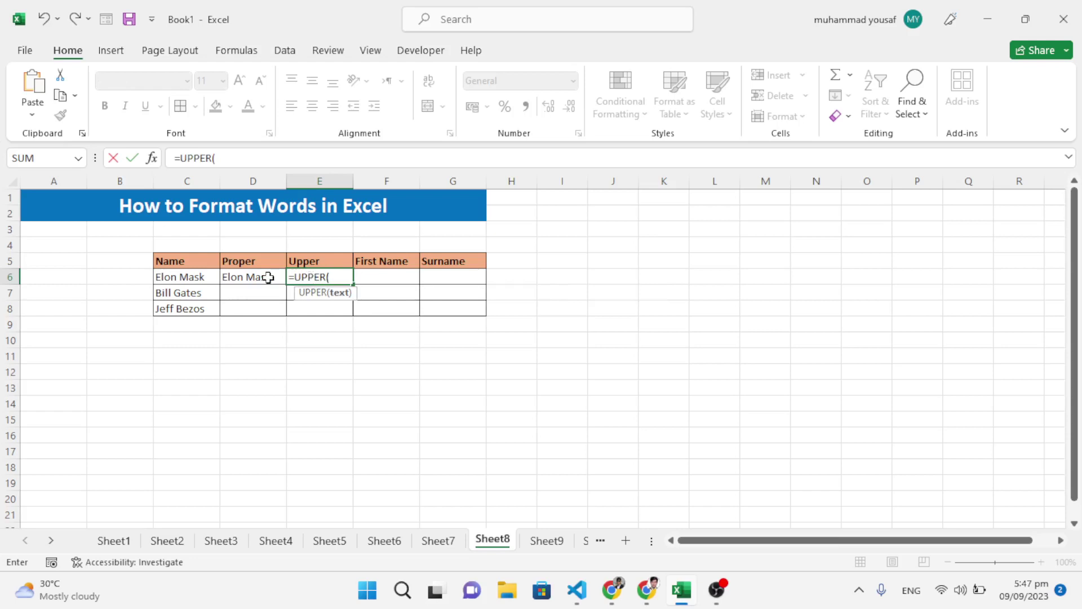
{"action": "left_click", "coordinate": [203, 276]}
{"action": "key", "text": "Return"}
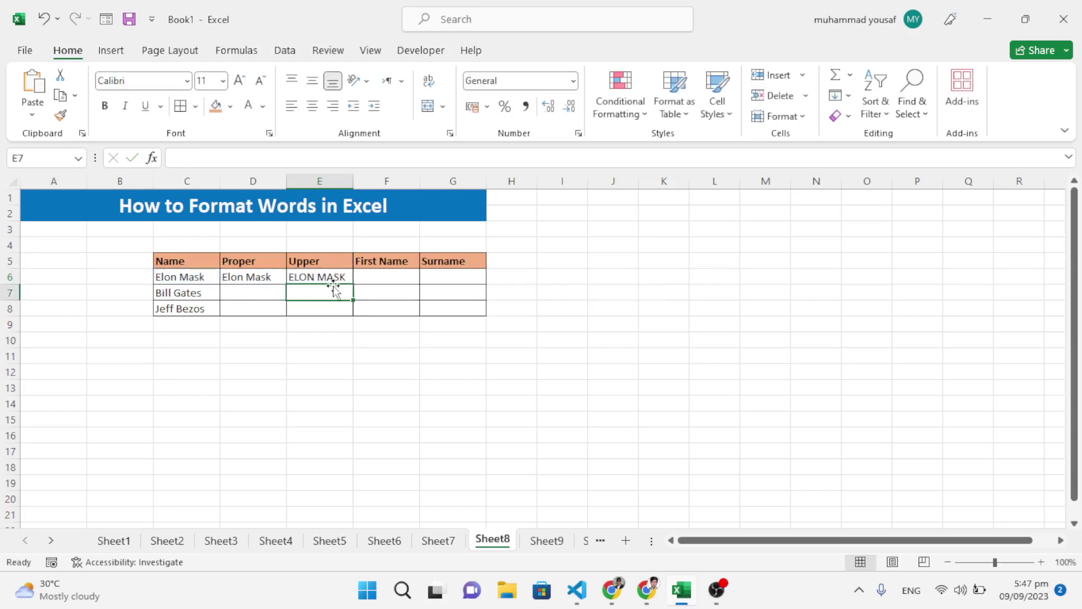
Start splitting the names in C6:C8 with Text to Columns as delimited data, adding Space as a delimiter
{"action": "left_click", "coordinate": [369, 281]}
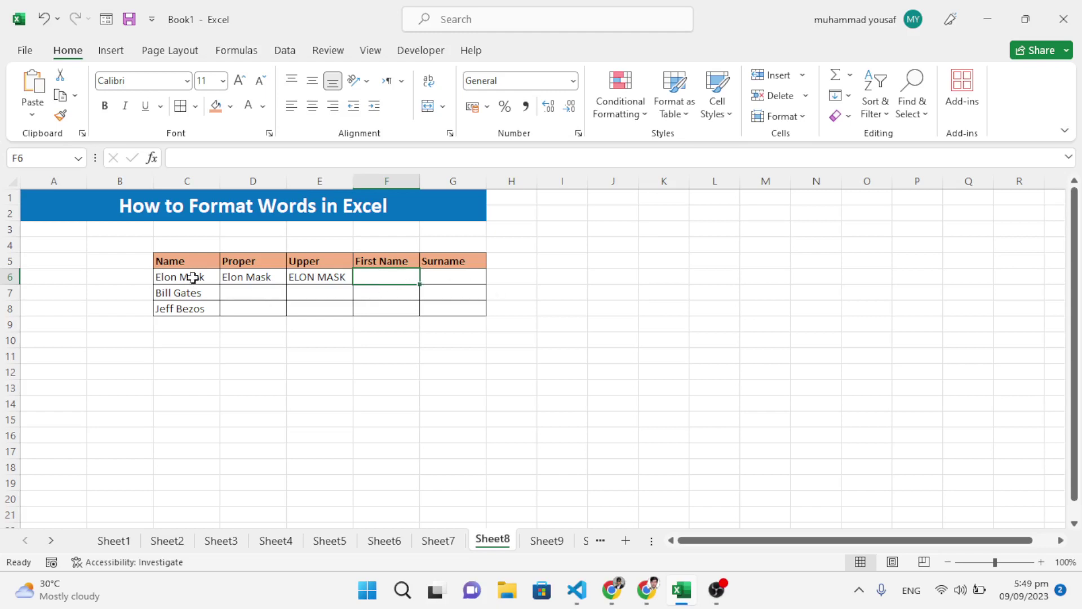
{"action": "left_click_drag", "start_coordinate": [191, 276], "coordinate": [193, 309]}
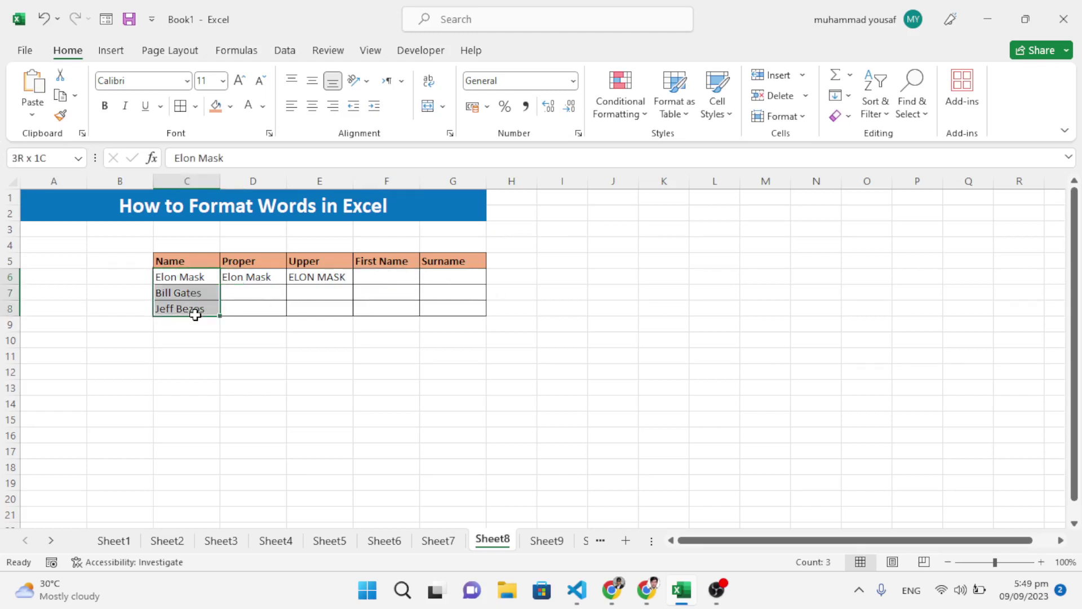
{"action": "left_click", "coordinate": [286, 52]}
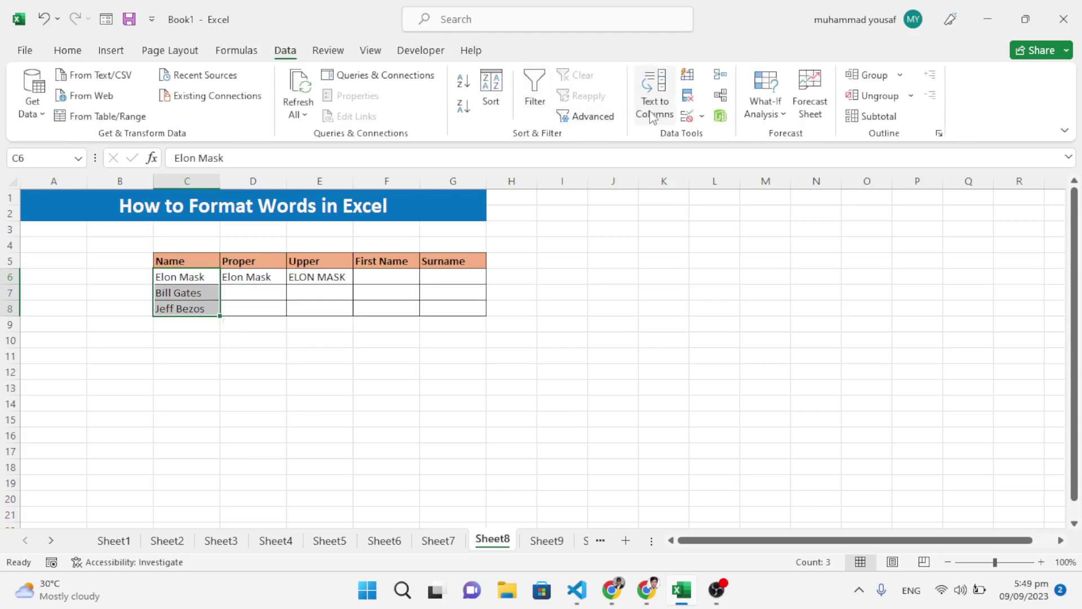
{"action": "left_click", "coordinate": [660, 115]}
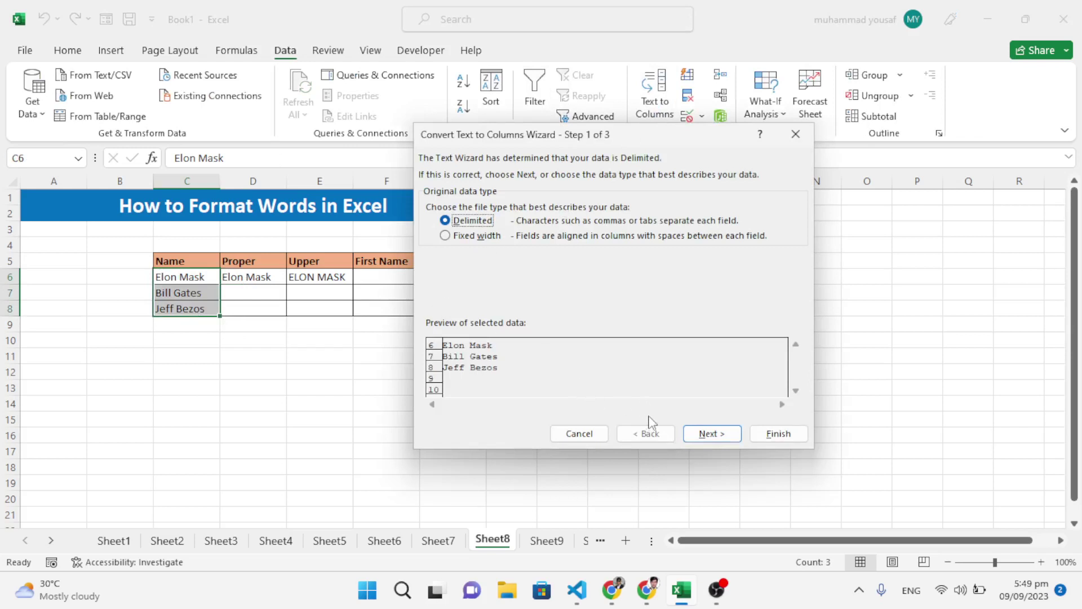
{"action": "left_click", "coordinate": [708, 435]}
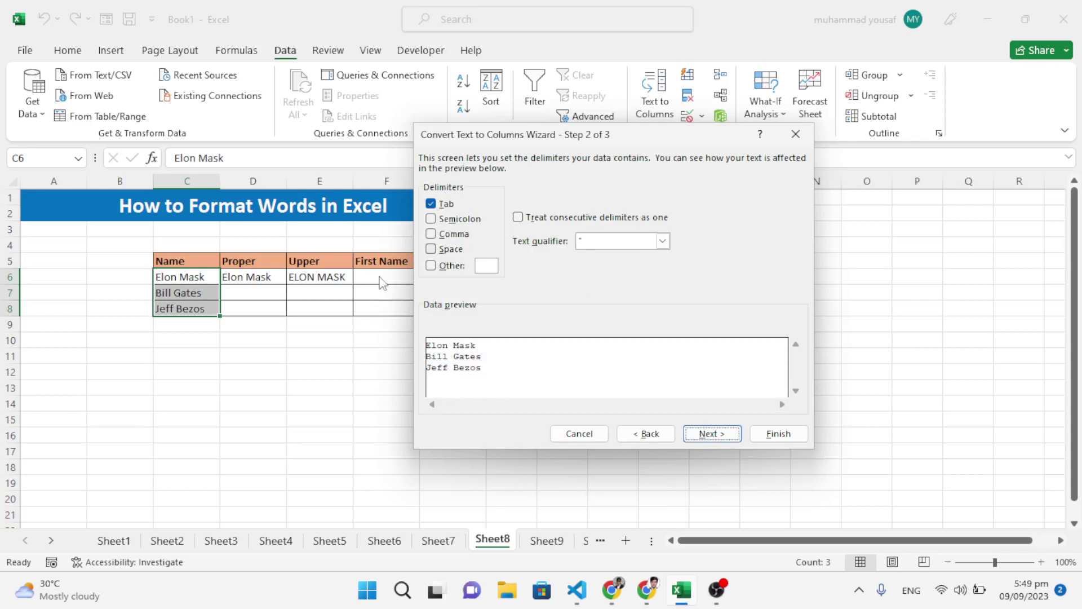
{"action": "left_click", "coordinate": [451, 252]}
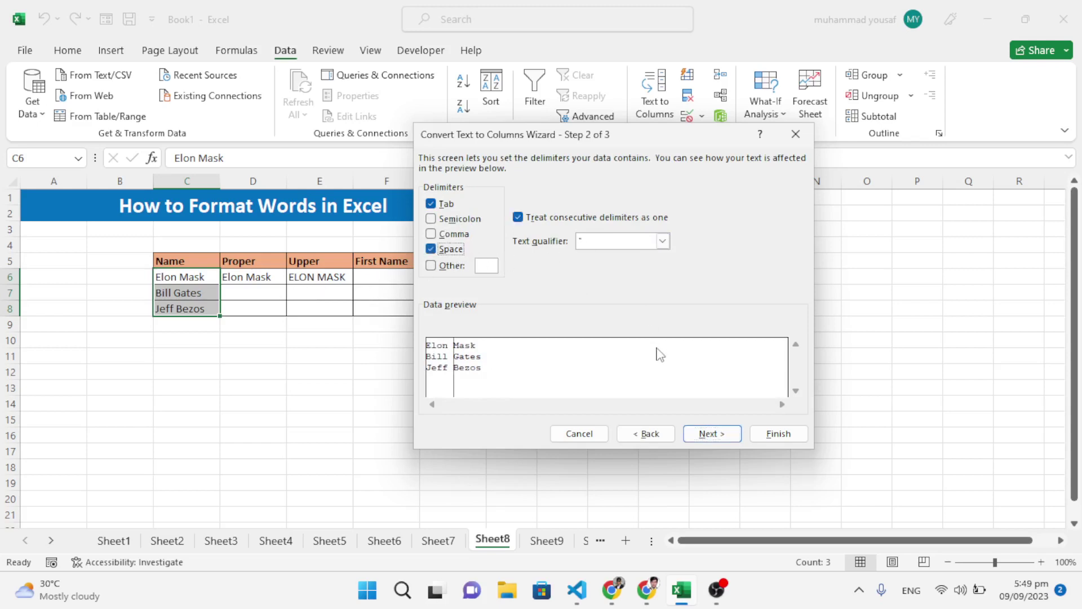
{"action": "left_click", "coordinate": [712, 436]}
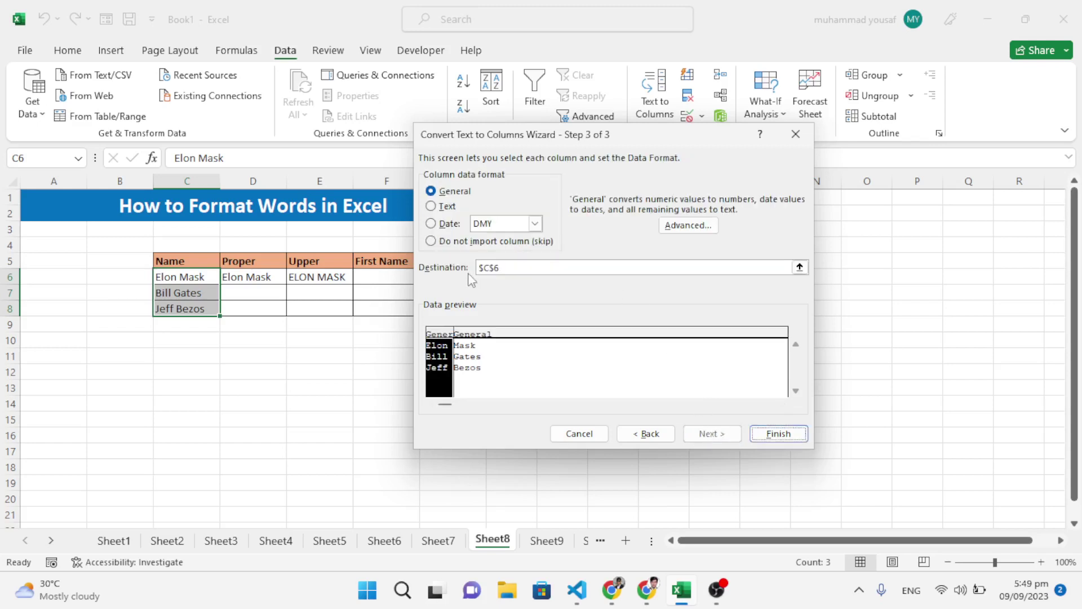
Set the Text to Columns destination to $F$6 and finish the split into First Name and Surname, accepting replacement of existing data
{"action": "left_click_drag", "start_coordinate": [636, 132], "coordinate": [768, 183]}
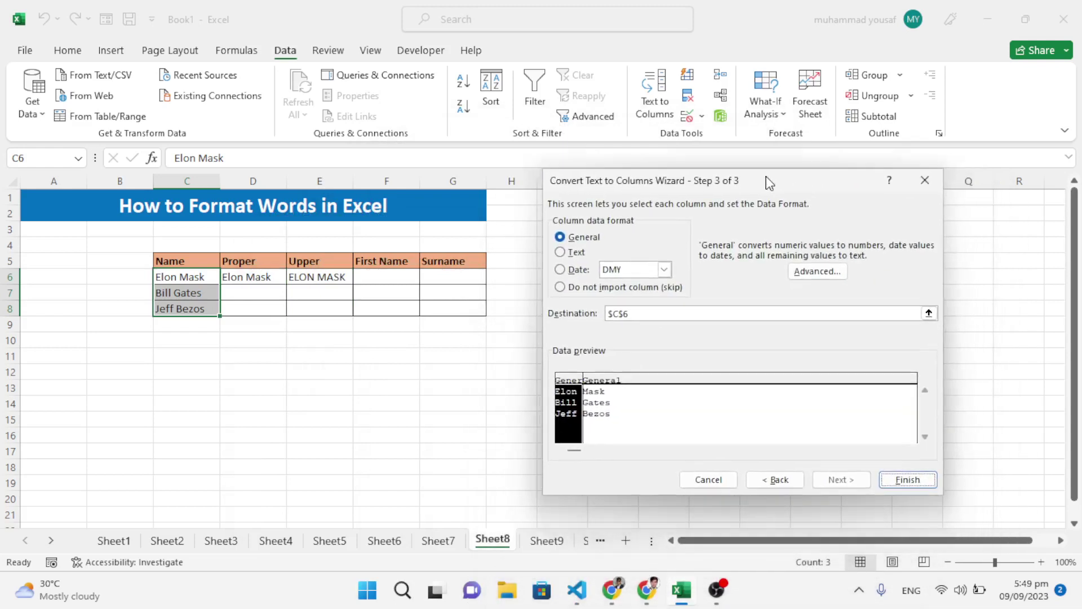
{"action": "left_click", "coordinate": [928, 312]}
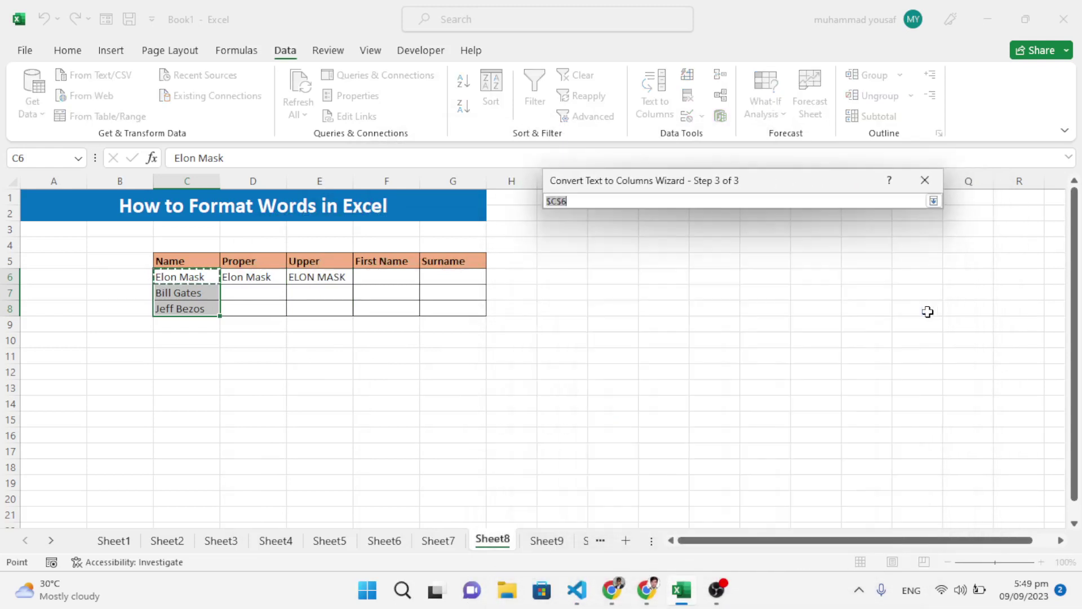
{"action": "left_click", "coordinate": [398, 274]}
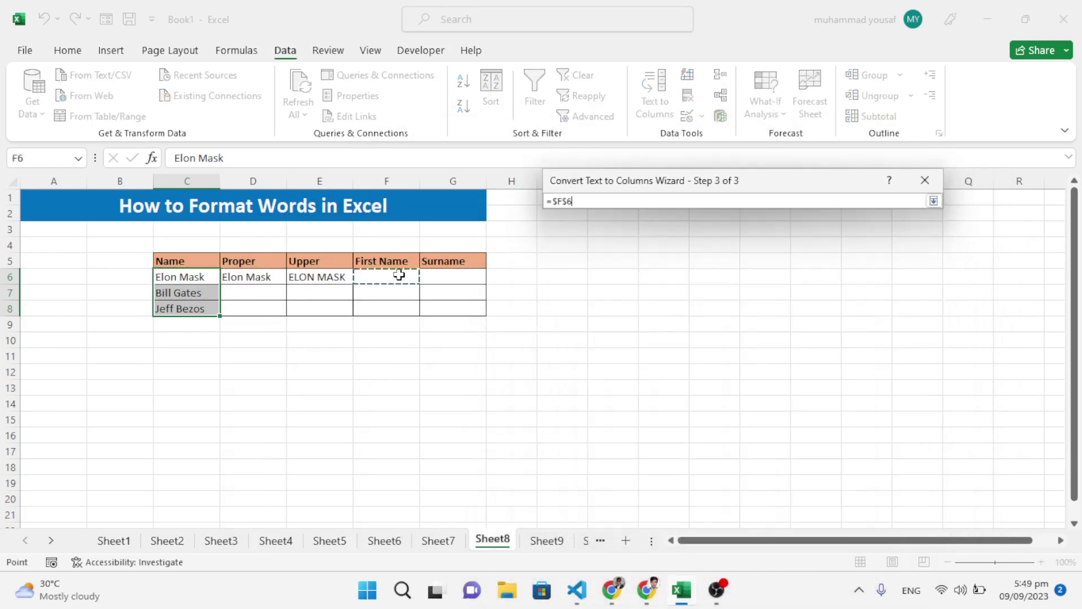
{"action": "left_click", "coordinate": [933, 201]}
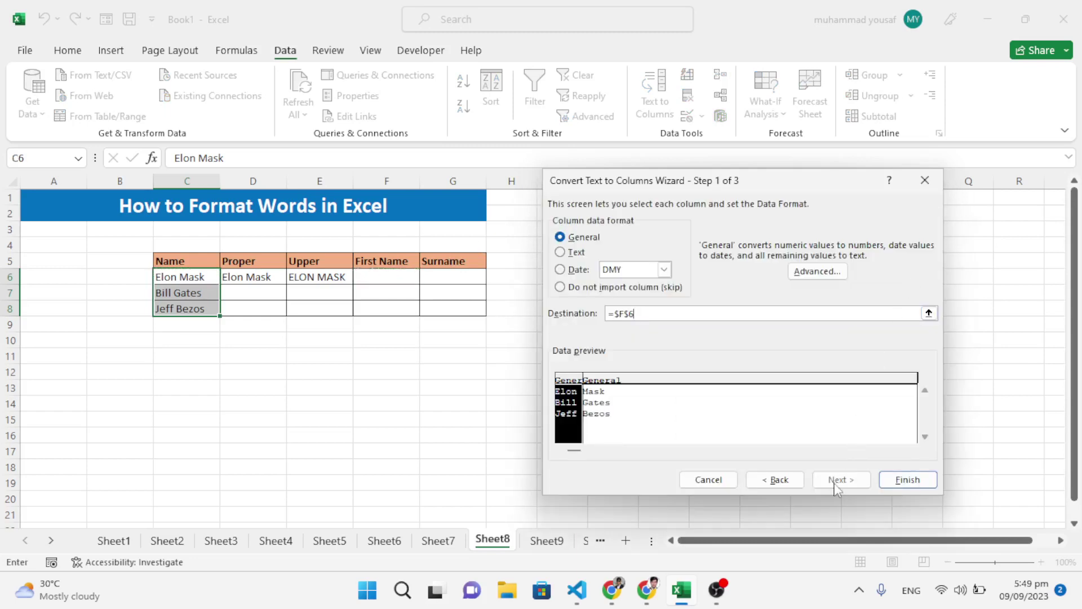
{"action": "left_click", "coordinate": [894, 483]}
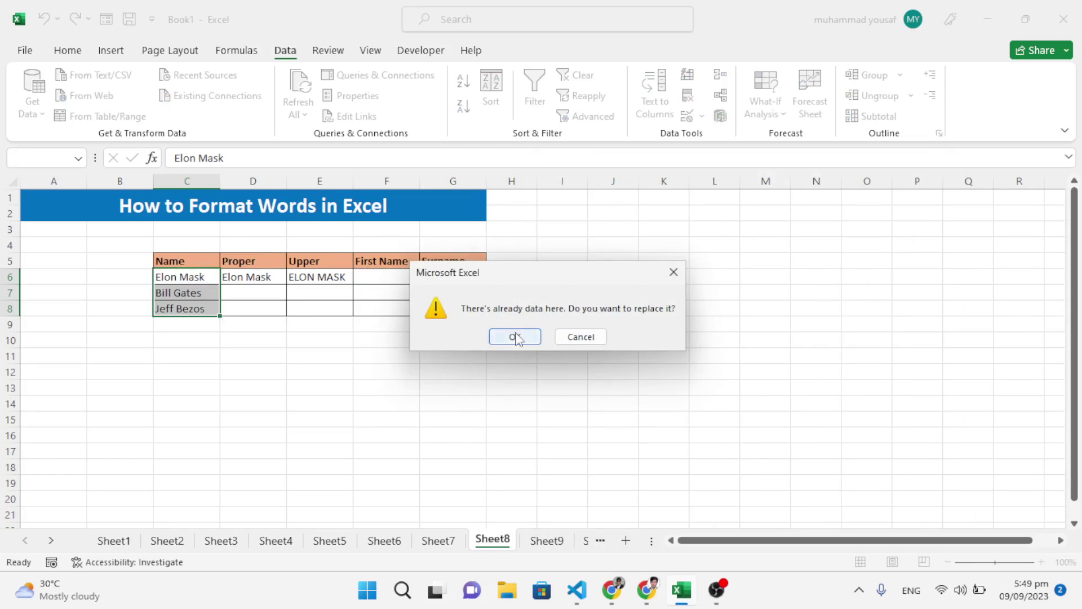
{"action": "left_click", "coordinate": [513, 337]}
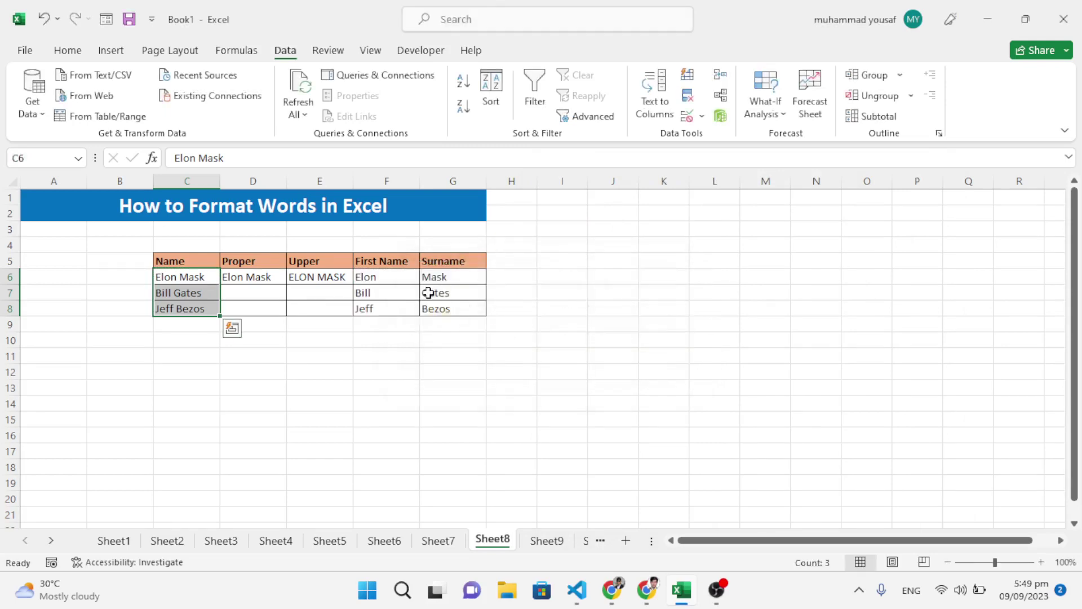
{"action": "left_click", "coordinate": [425, 294]}
Fill the UPPER formula from E6 down to E8 and the PROPER formula from D6 down to D8
{"action": "left_click", "coordinate": [341, 279]}
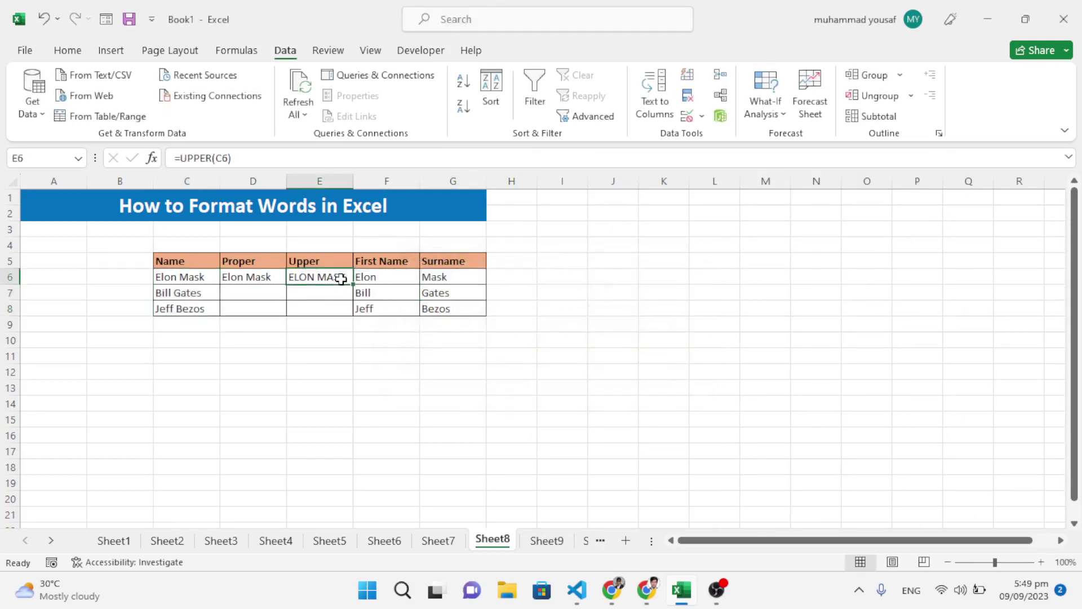
{"action": "left_click_drag", "start_coordinate": [352, 284], "coordinate": [354, 315]}
{"action": "left_click", "coordinate": [252, 276]}
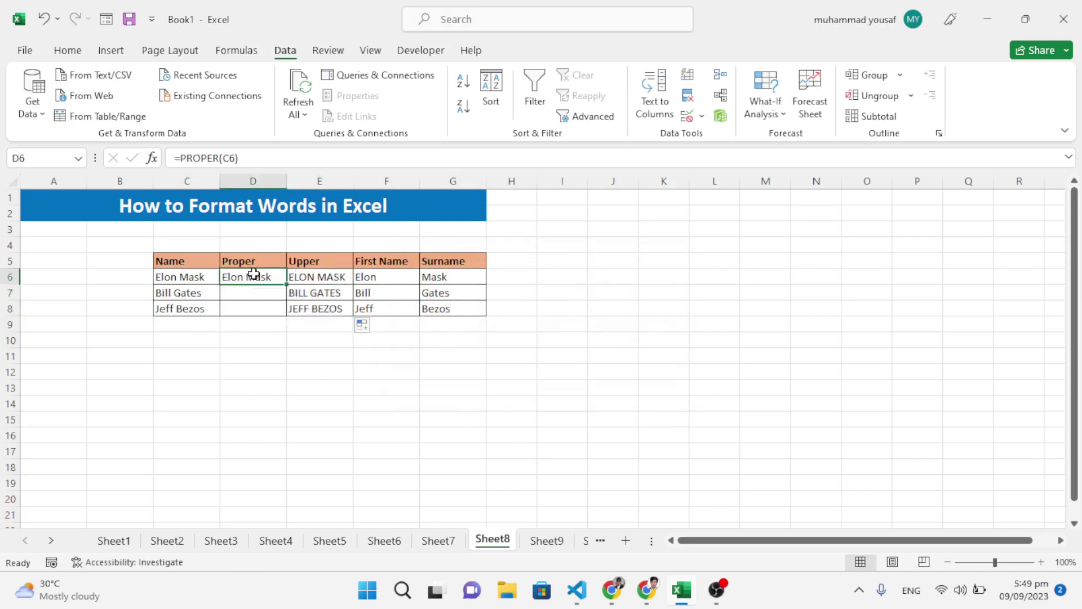
{"action": "left_click_drag", "start_coordinate": [286, 284], "coordinate": [289, 315]}
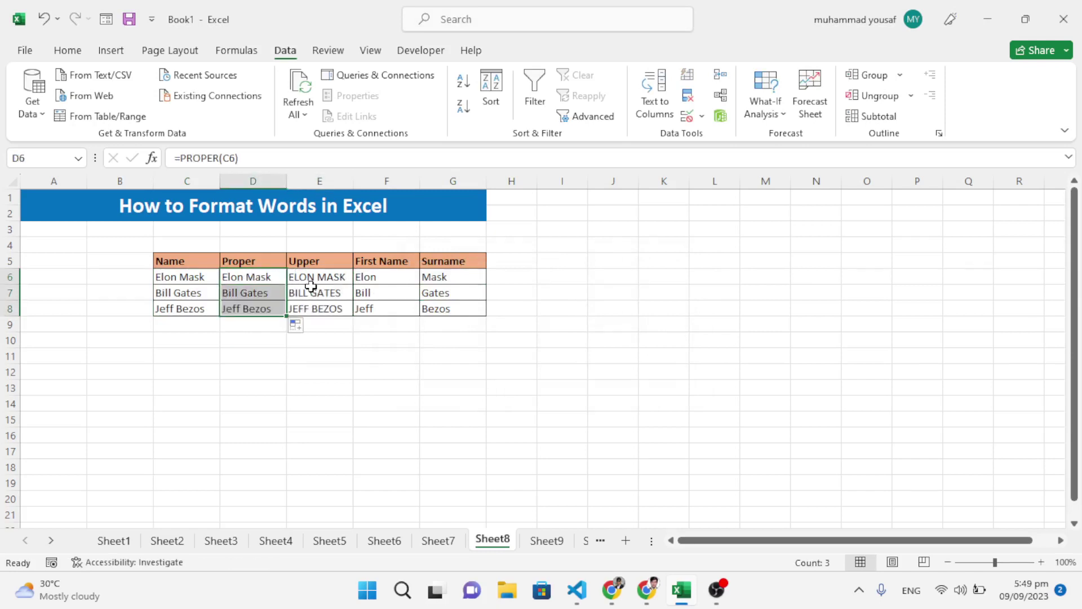
{"action": "left_click", "coordinate": [338, 290]}
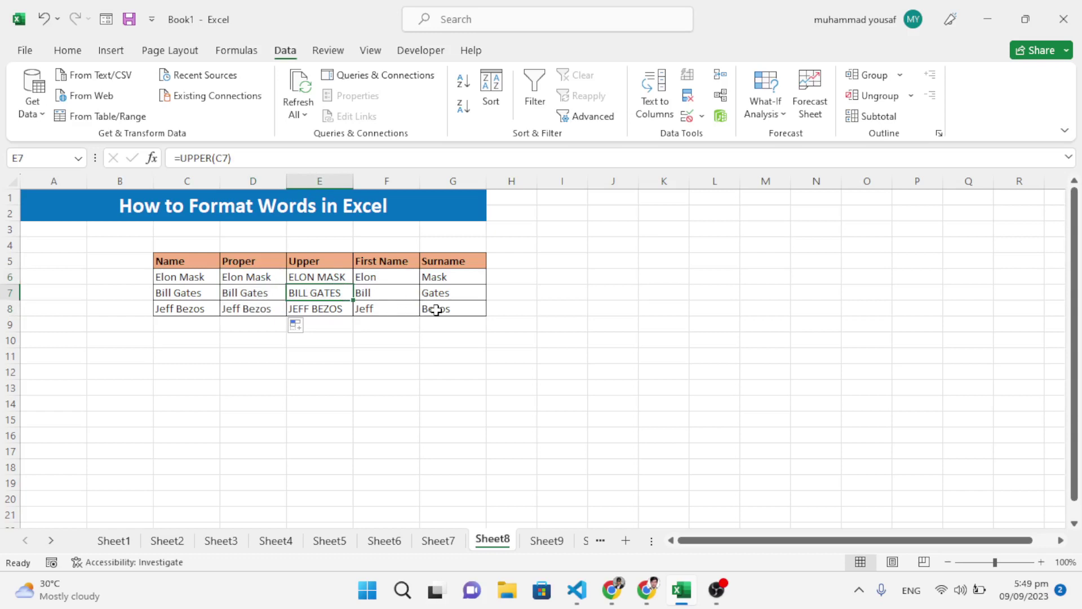
{"action": "left_click", "coordinate": [412, 310]}
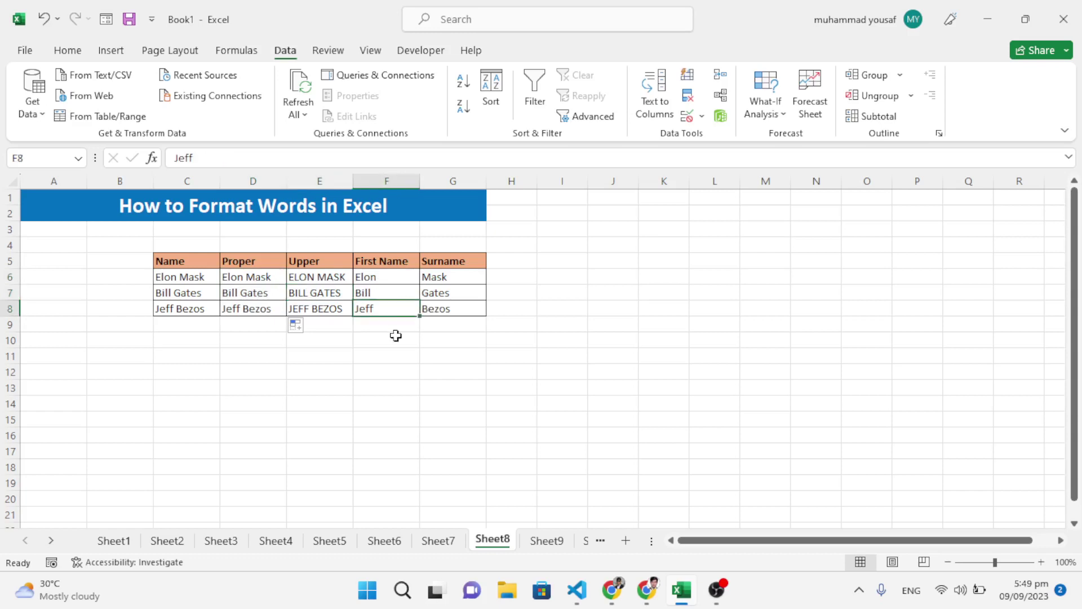
On Sheet9, use Go To Special to select only the formula cells containing errors, excluding Numbers, Text and Logicals
{"action": "left_click", "coordinate": [550, 540]}
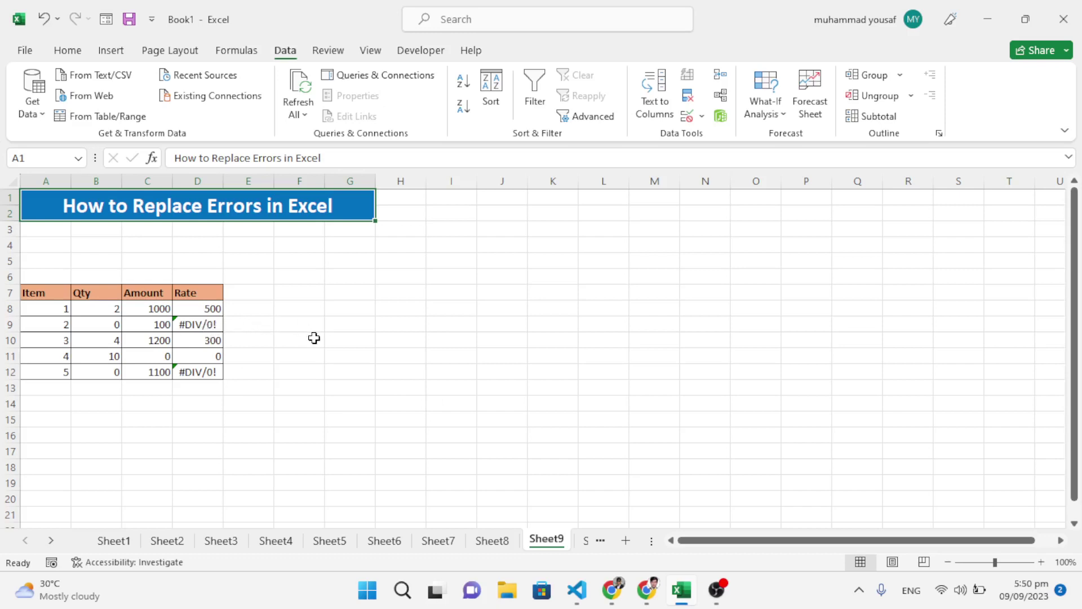
{"action": "key", "text": "F5"}
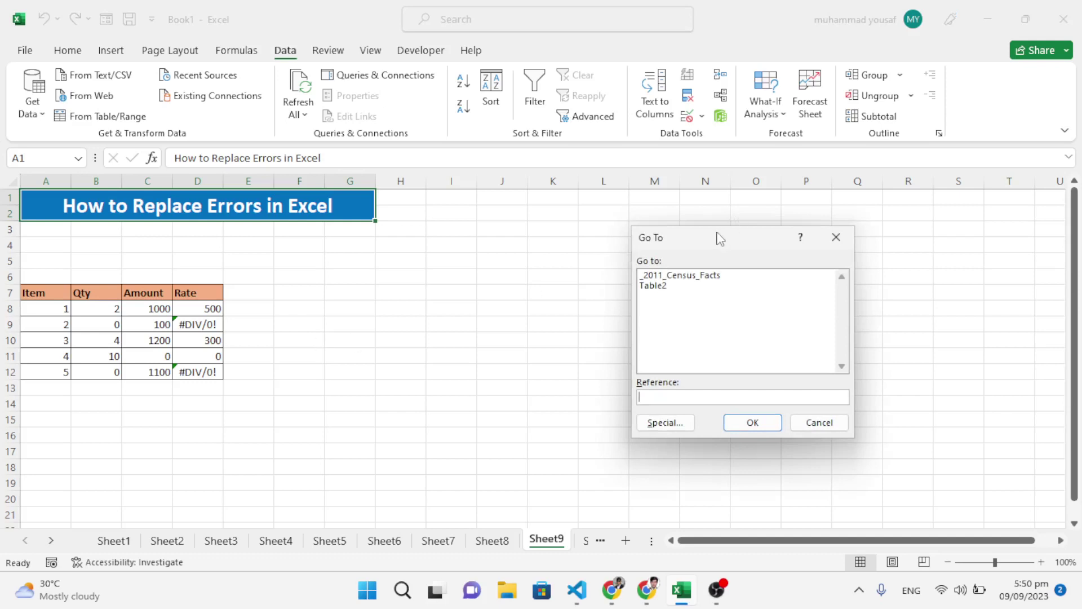
{"action": "left_click_drag", "start_coordinate": [717, 234], "coordinate": [696, 202]}
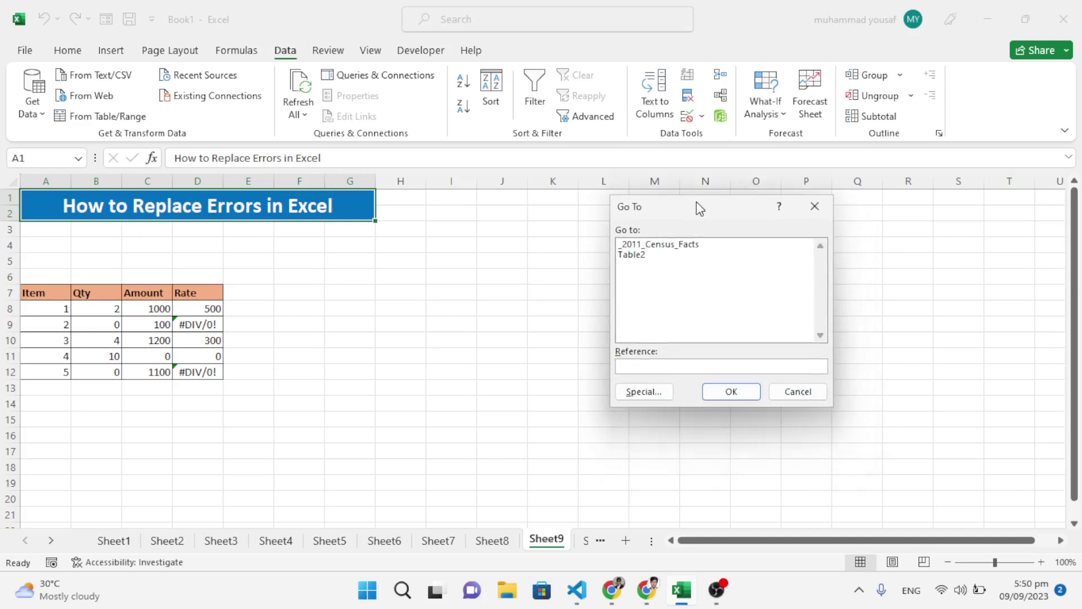
{"action": "left_click", "coordinate": [651, 392]}
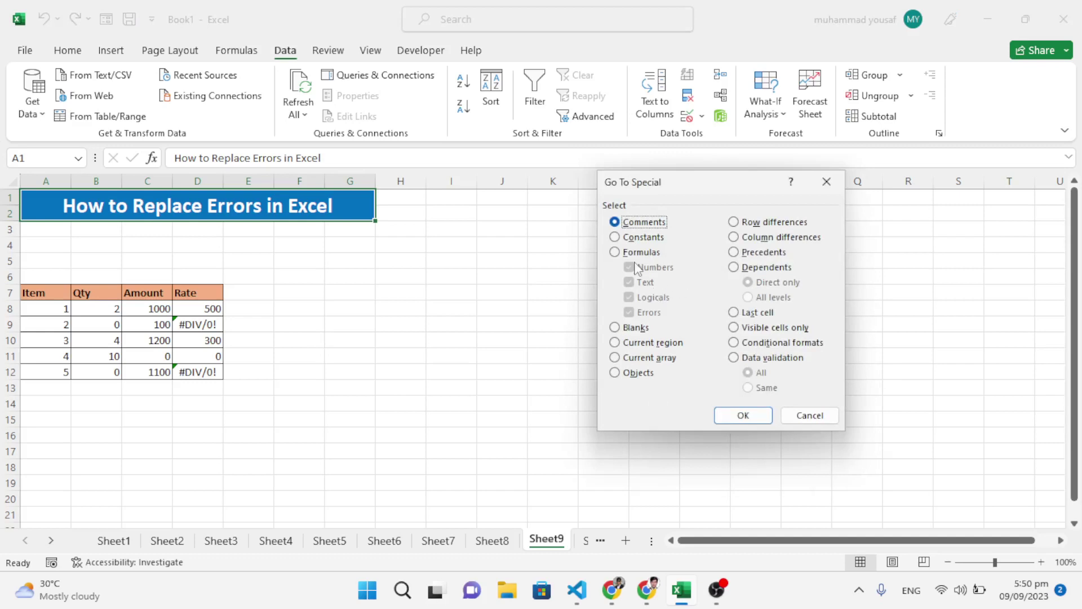
{"action": "left_click", "coordinate": [620, 253]}
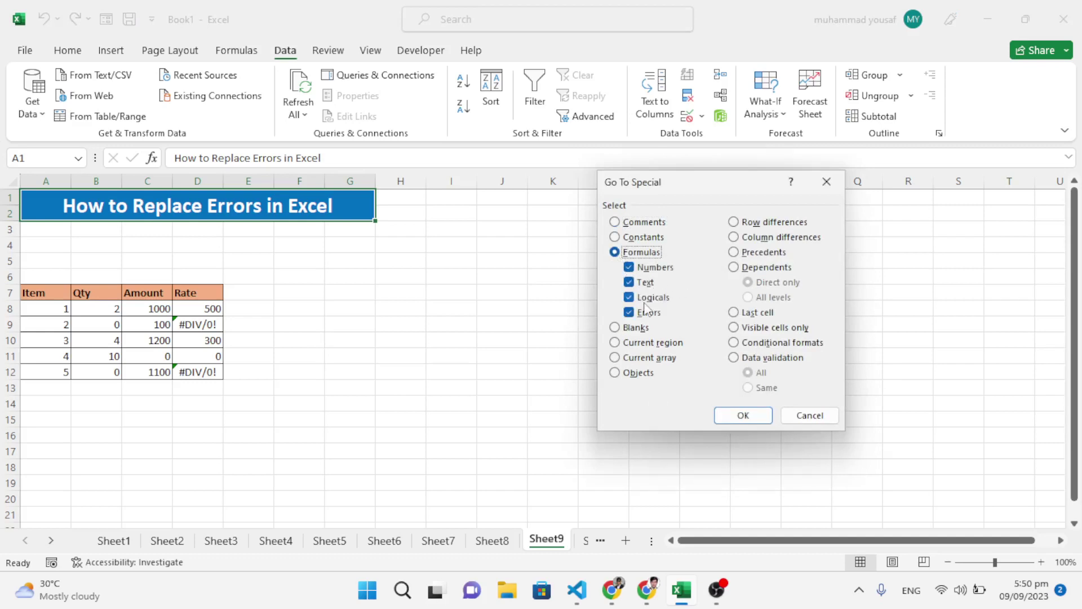
{"action": "left_click", "coordinate": [630, 297]}
{"action": "left_click", "coordinate": [629, 282]}
{"action": "left_click", "coordinate": [630, 267]}
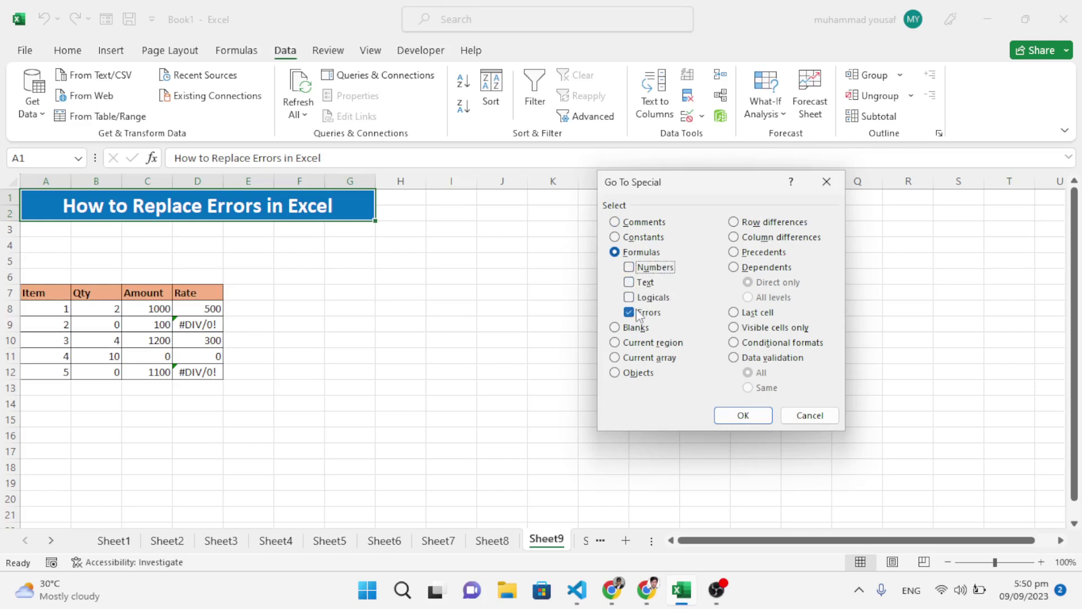
{"action": "left_click", "coordinate": [727, 416]}
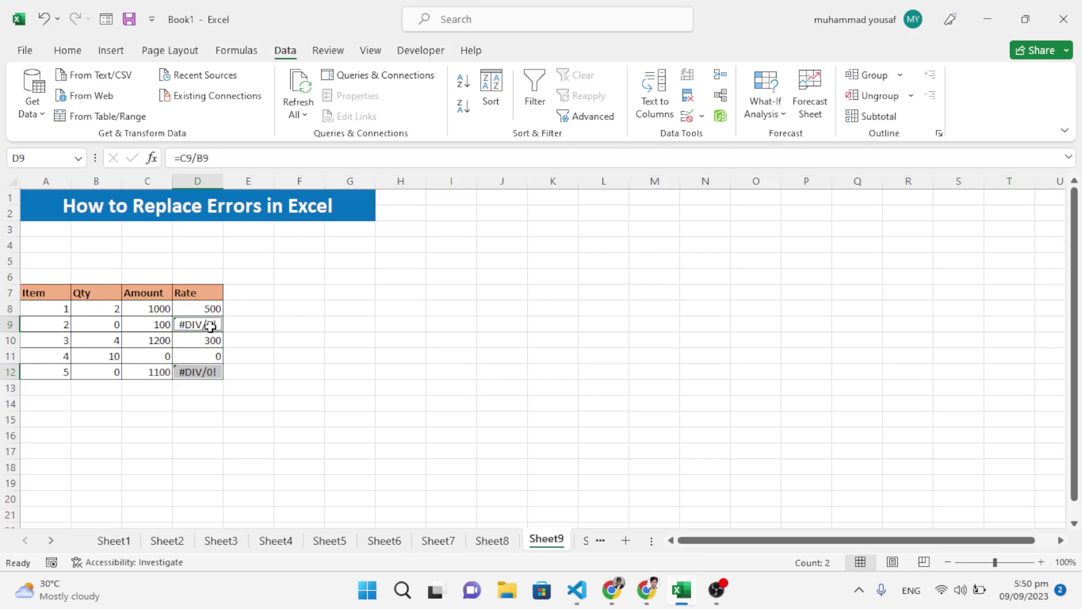
Enter 0 in both selected error cells of the Rate column at once, and open Sheet10
{"action": "type", "text": "0"}
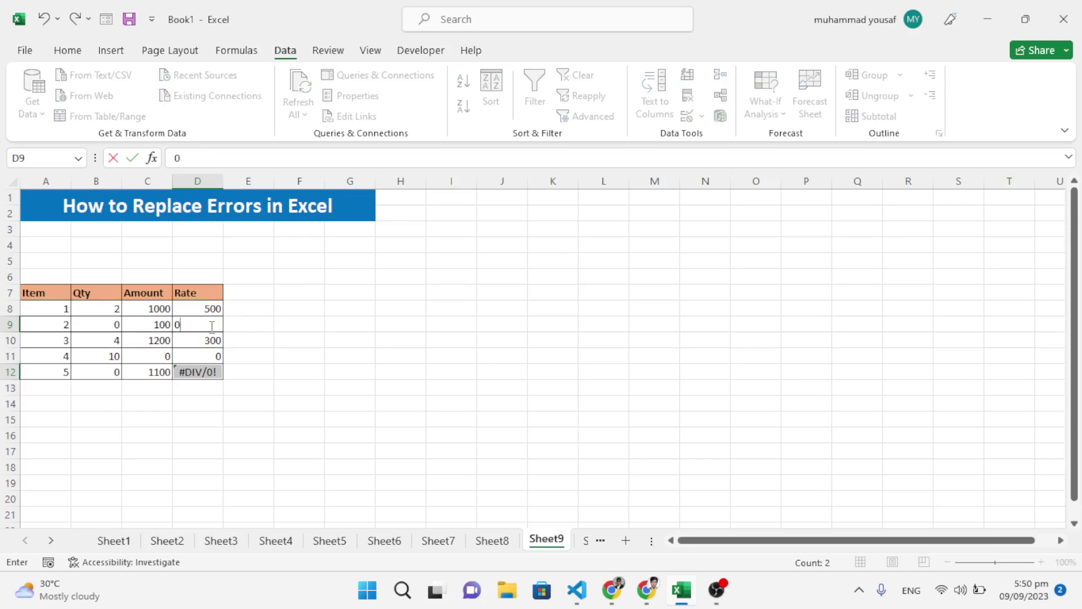
{"action": "key", "text": "ctrl+Return"}
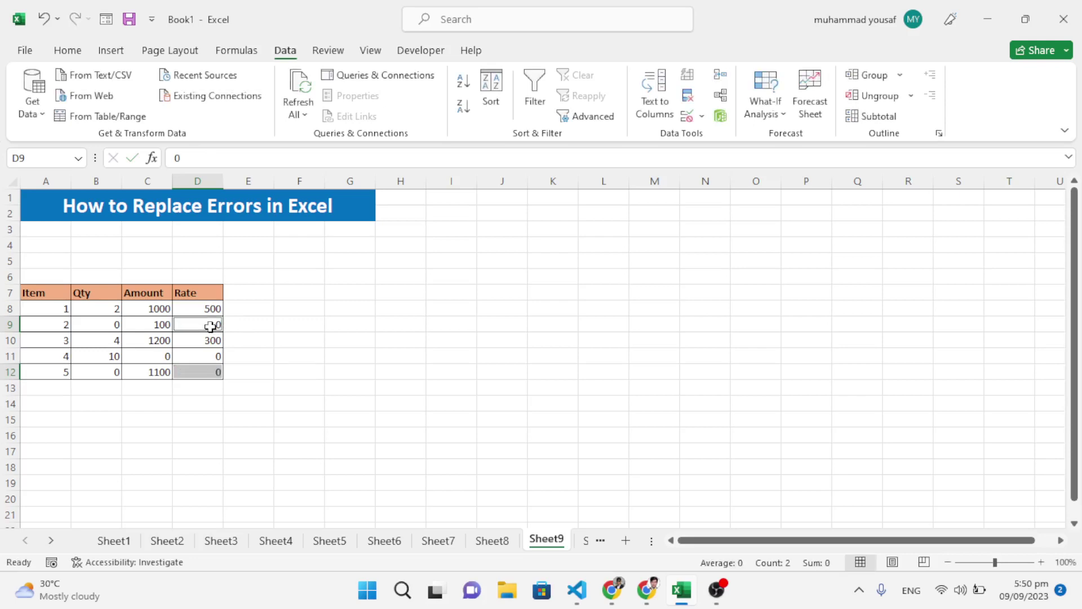
{"action": "left_click", "coordinate": [267, 334]}
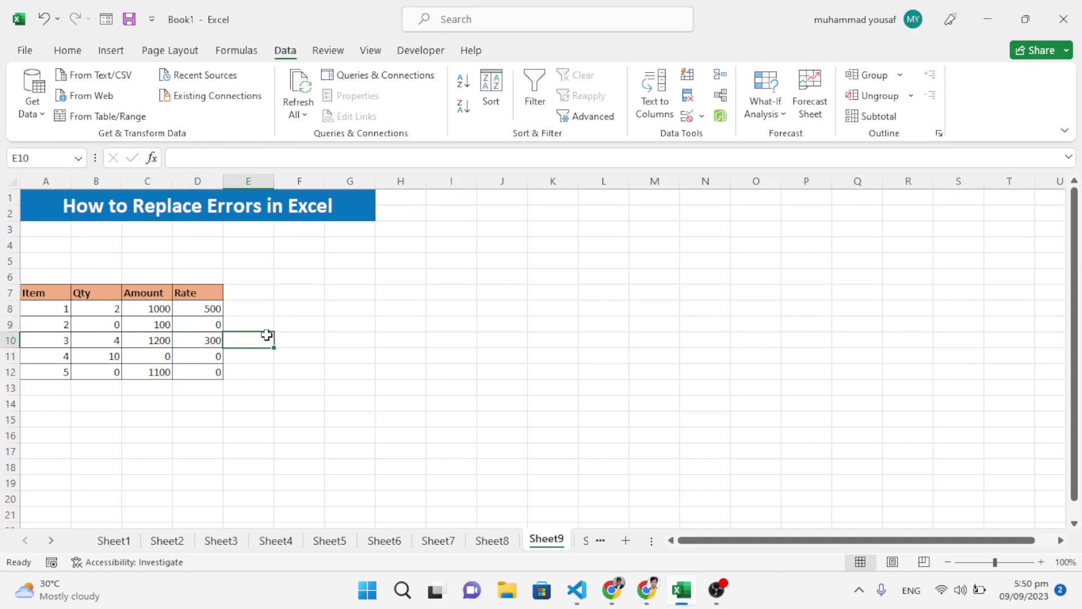
{"action": "left_click", "coordinate": [584, 542]}
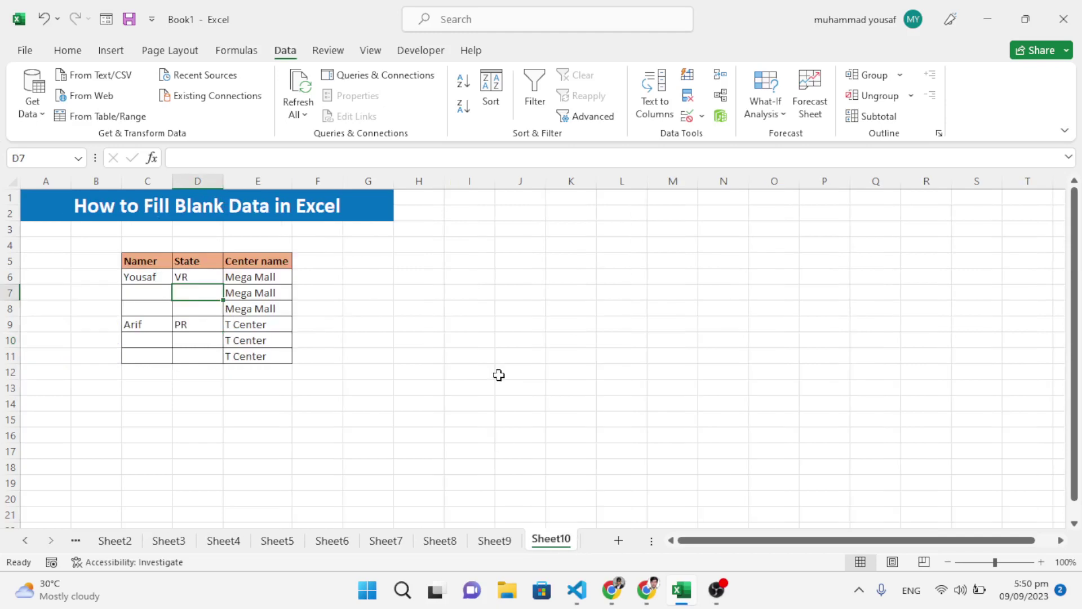
{"action": "left_click", "coordinate": [150, 296]}
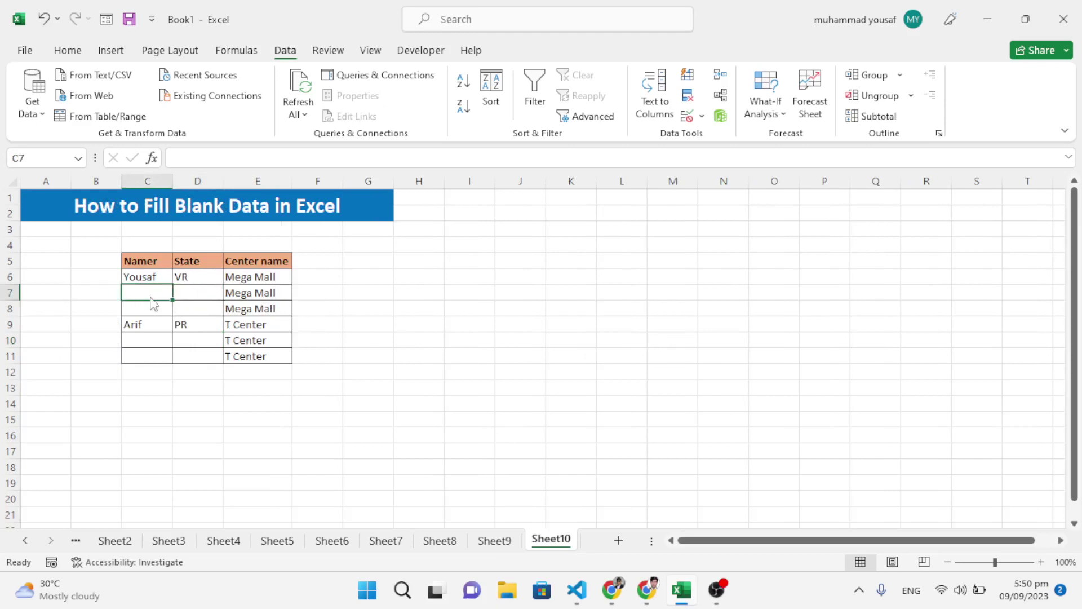
{"action": "key", "text": "ctrl+g"}
{"action": "left_click", "coordinate": [637, 393]}
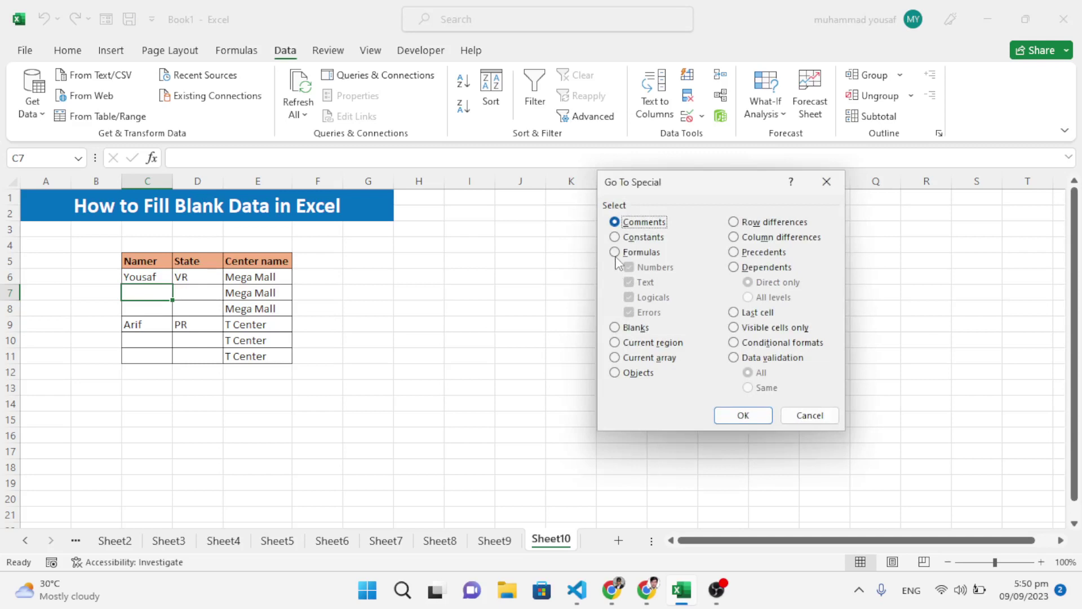
{"action": "left_click", "coordinate": [615, 328]}
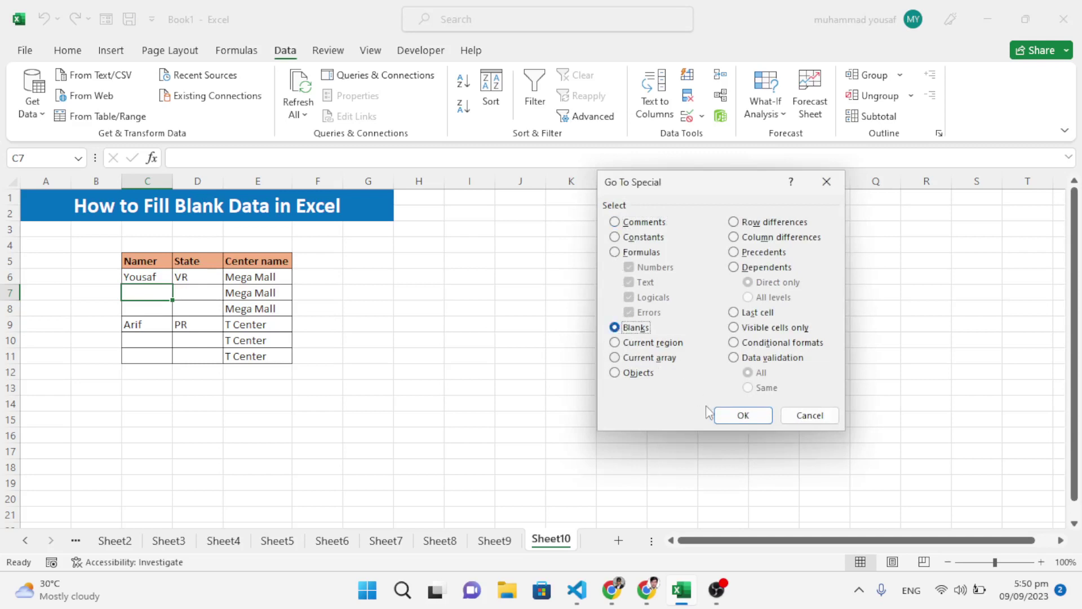
{"action": "left_click", "coordinate": [727, 417]}
{"action": "left_click", "coordinate": [313, 327]}
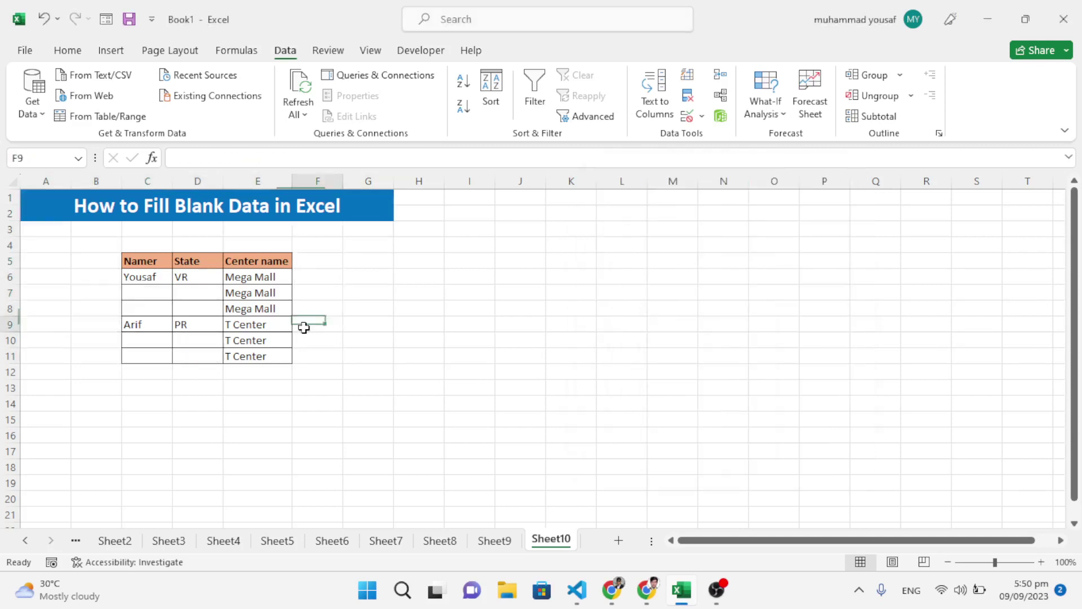
Select the blank cells within the table range C6:E11 using Go To Special with the Blanks option
{"action": "left_click_drag", "start_coordinate": [140, 275], "coordinate": [267, 365]}
{"action": "key", "text": "ctrl+g"}
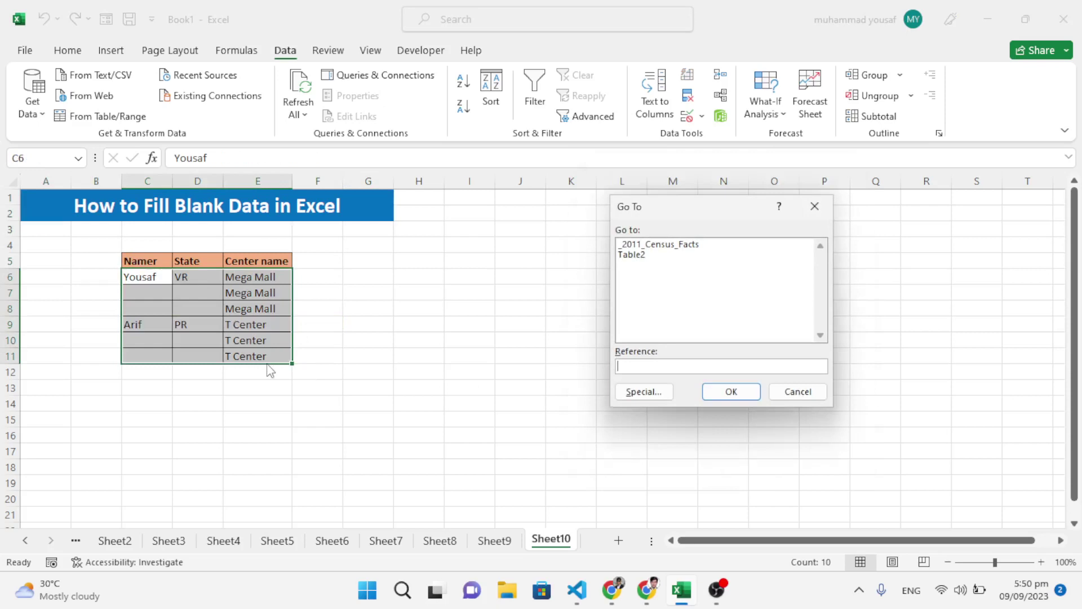
{"action": "left_click", "coordinate": [642, 388]}
{"action": "left_click", "coordinate": [637, 327]}
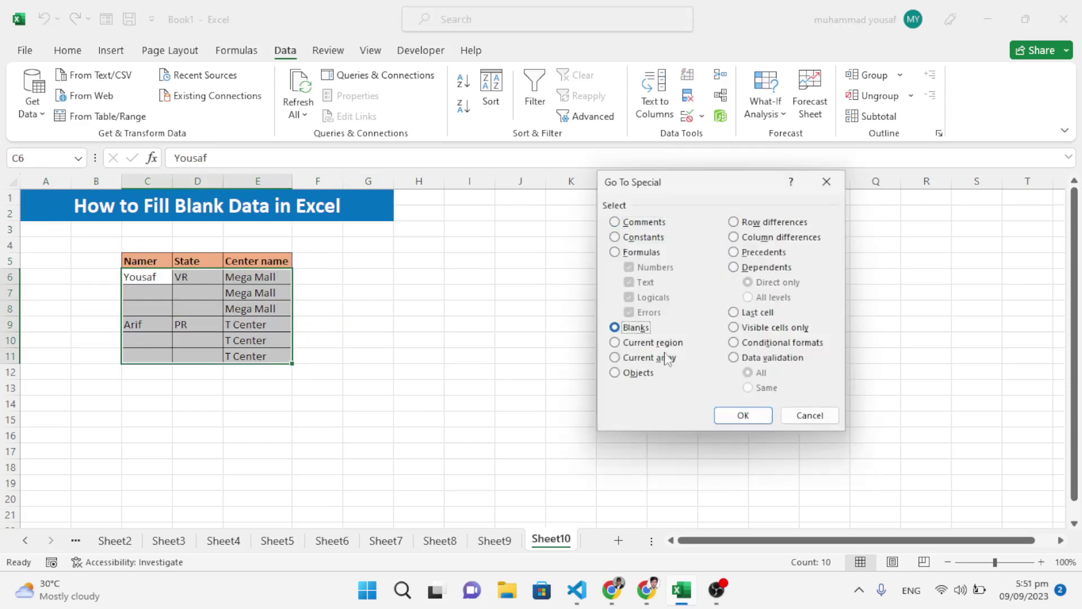
{"action": "left_click", "coordinate": [733, 419]}
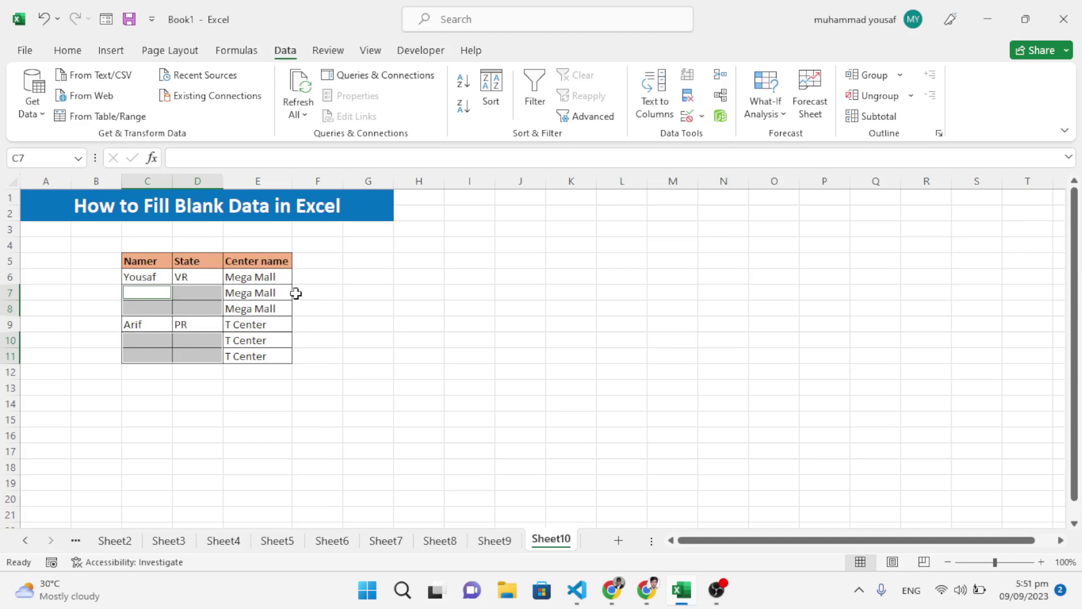
Enter =C6 in all selected blank cells at once so each repeats the value above, and check the formulas in C7 and D11
{"action": "type", "text": "="}
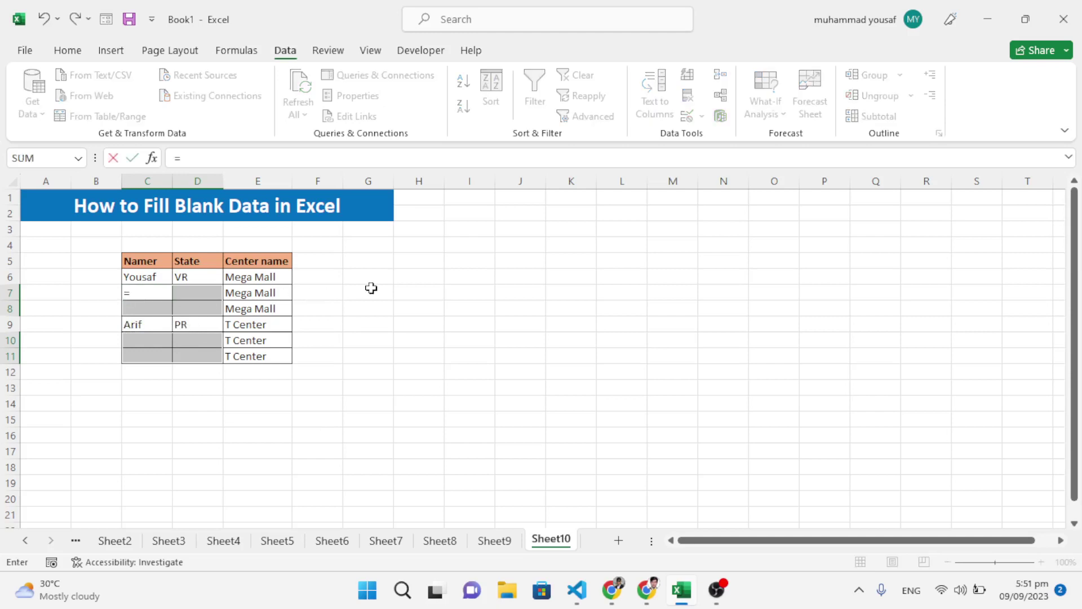
{"action": "left_click", "coordinate": [163, 278]}
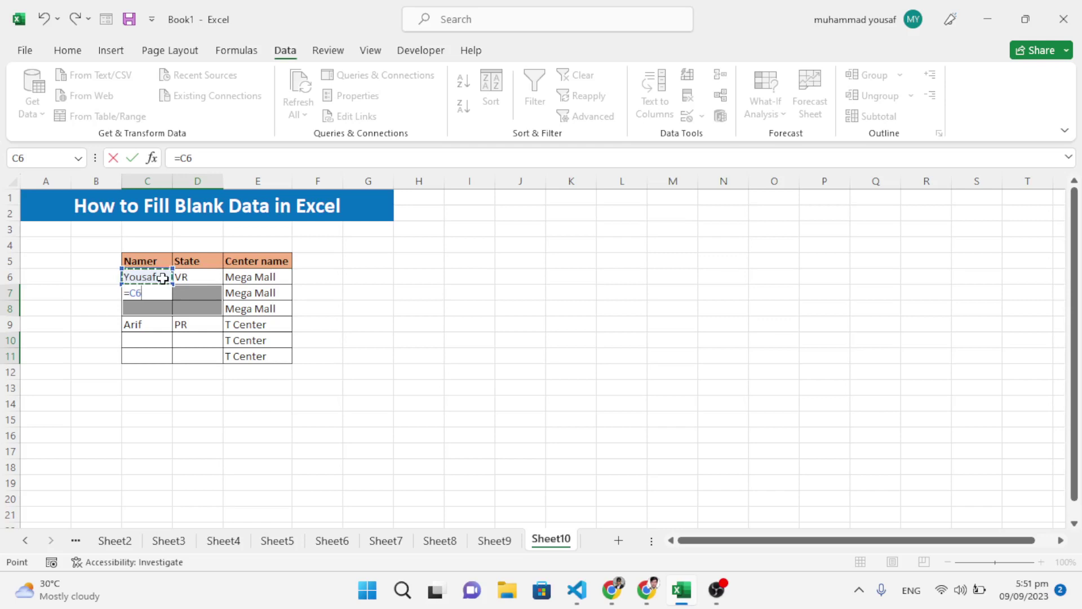
{"action": "key", "text": "ctrl+Return"}
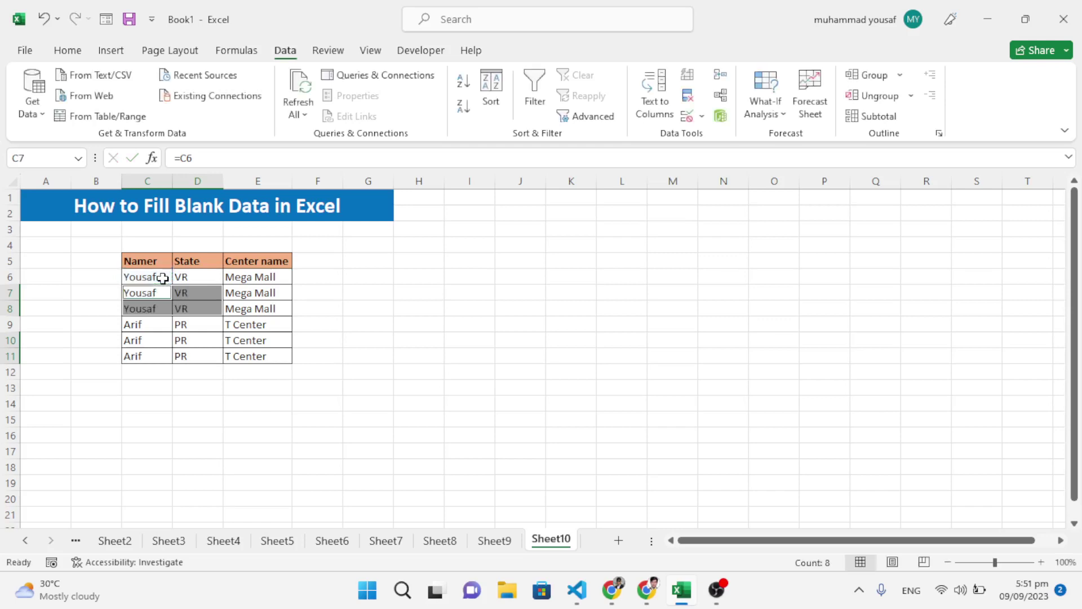
{"action": "left_click", "coordinate": [151, 297]}
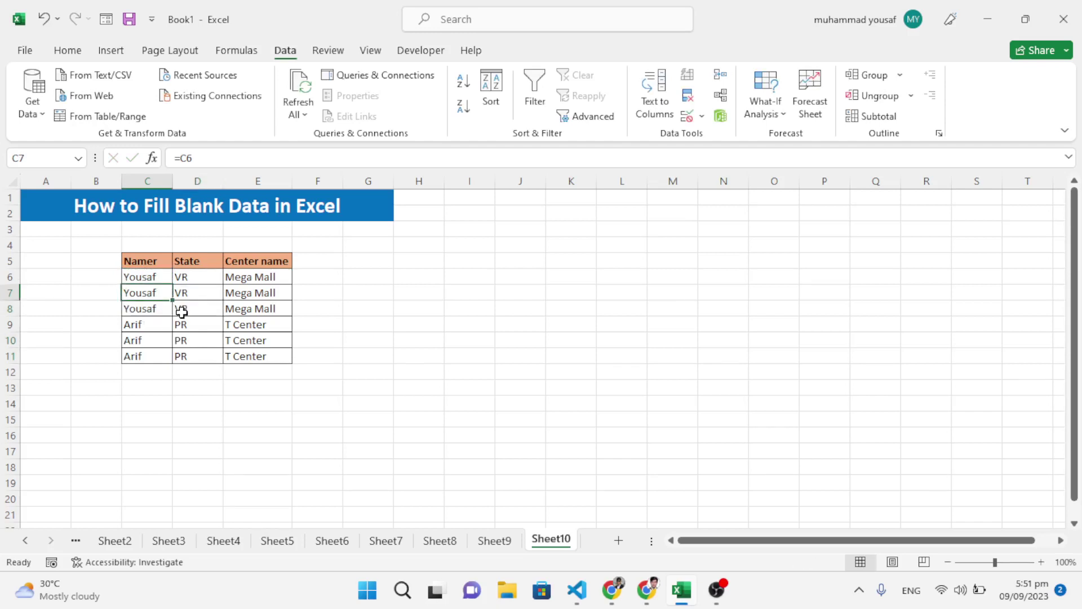
{"action": "left_click", "coordinate": [196, 352]}
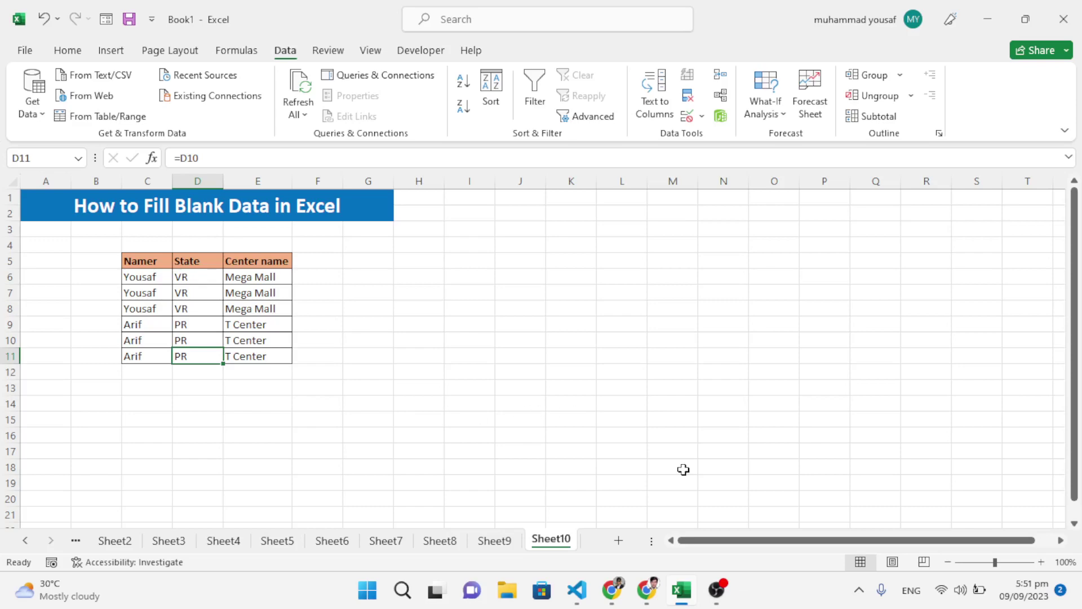
Switch to the Chrome window showing the YouTube channel's home page
{"action": "left_click", "coordinate": [646, 590]}
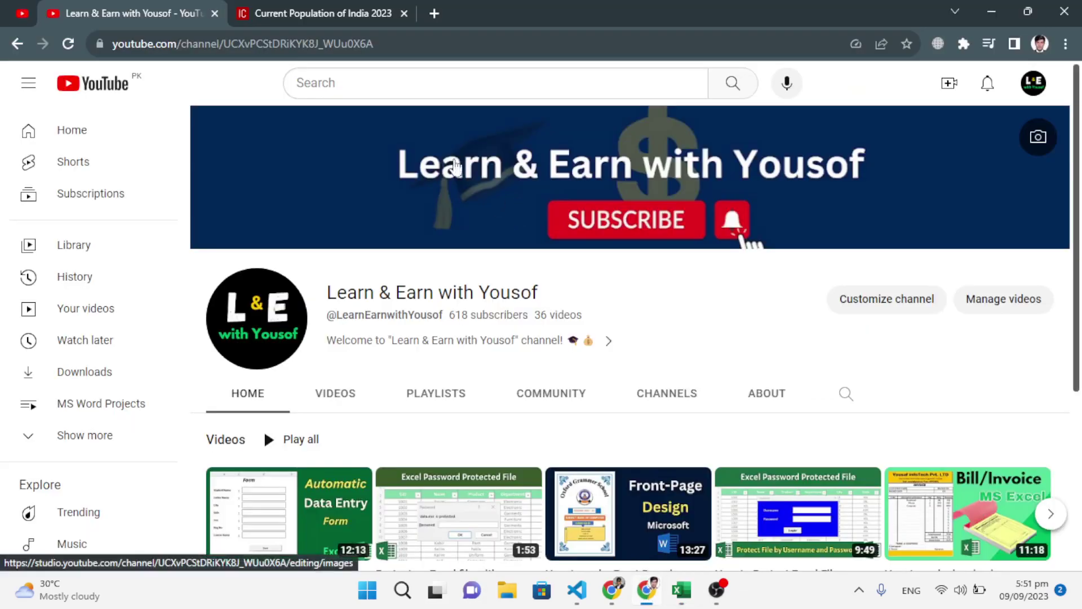